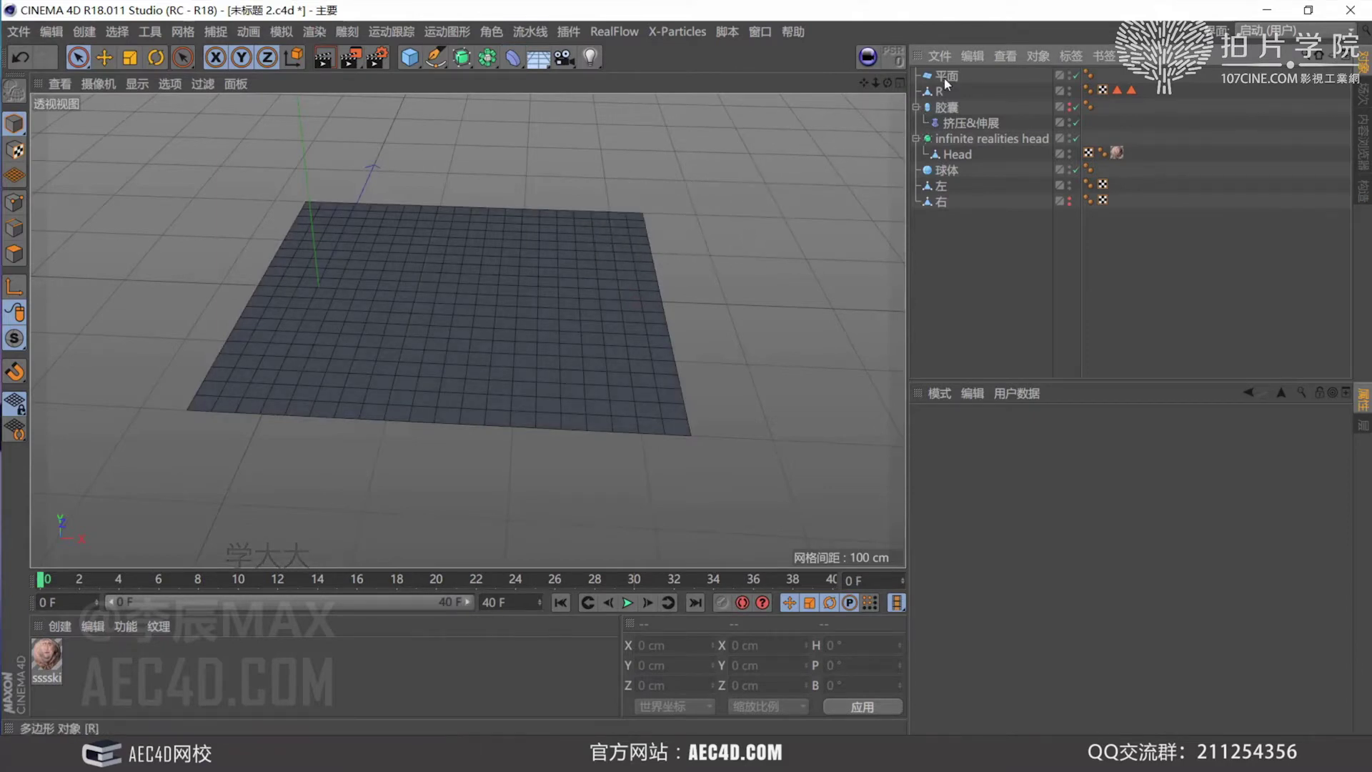
# Add a Correction (修正) deformer as a child of the plane (平面)
pyautogui.click(515, 269)
pyautogui.click(504, 59)
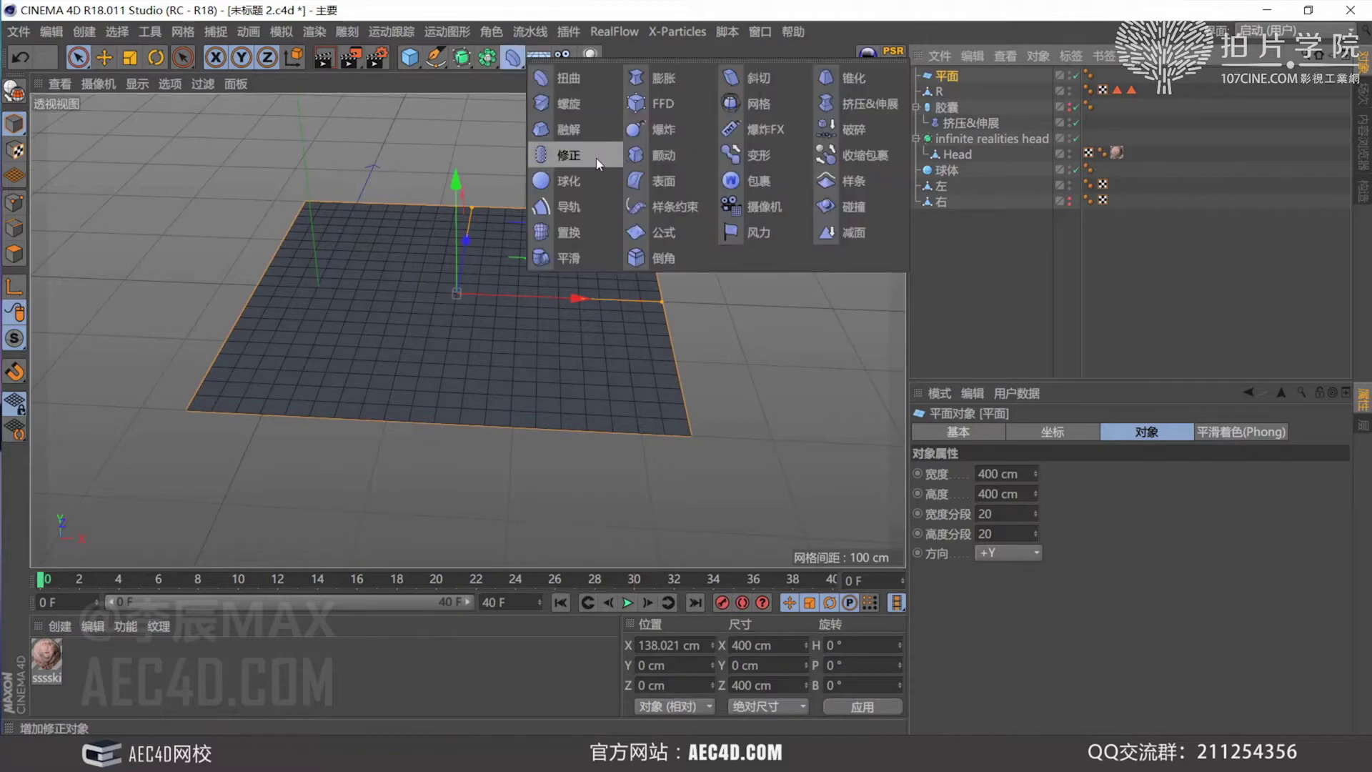
pyautogui.keyDown('shift'); pyautogui.click(596, 157); pyautogui.keyUp('shift')
pyautogui.click(622, 250)
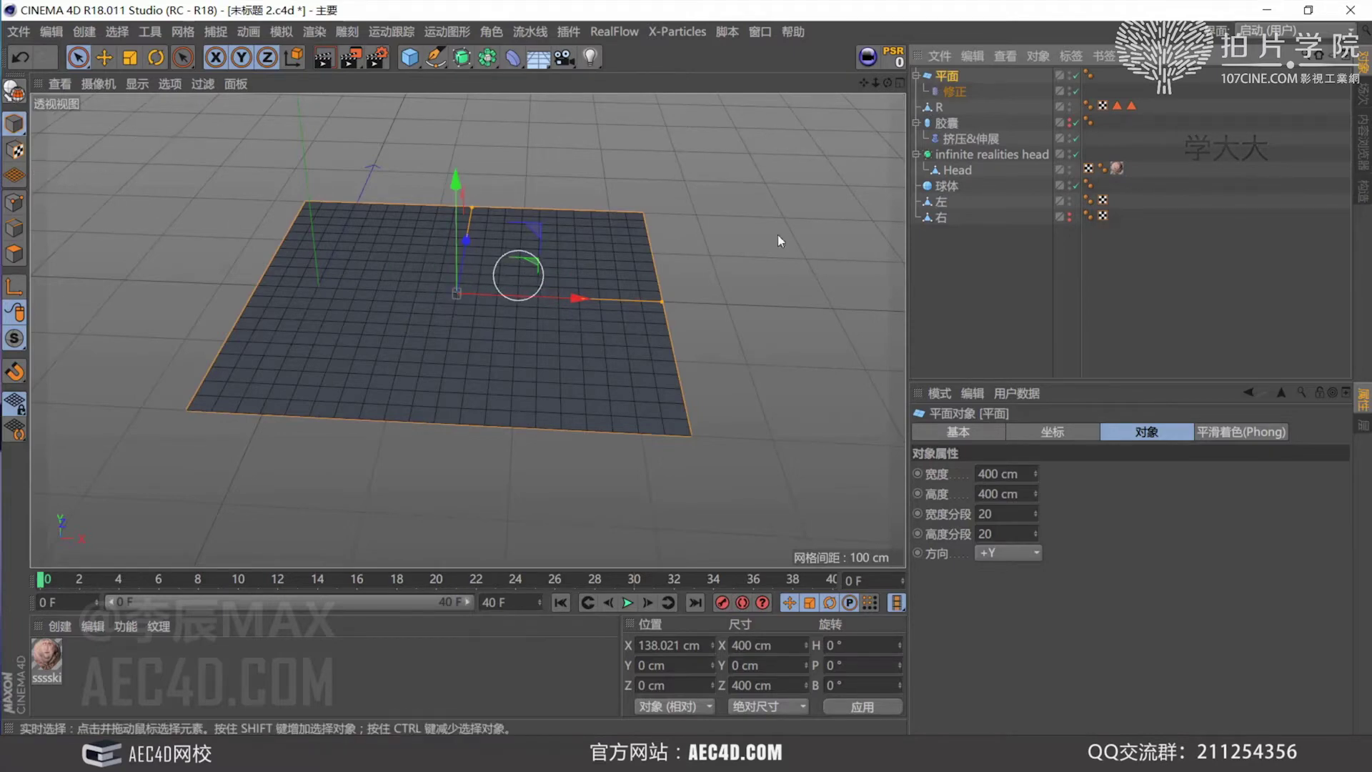
# In point mode, pull two separate points of the plane upward into spikes through the Correction deformer, raising the second about 70 cm
pyautogui.click(24, 210)
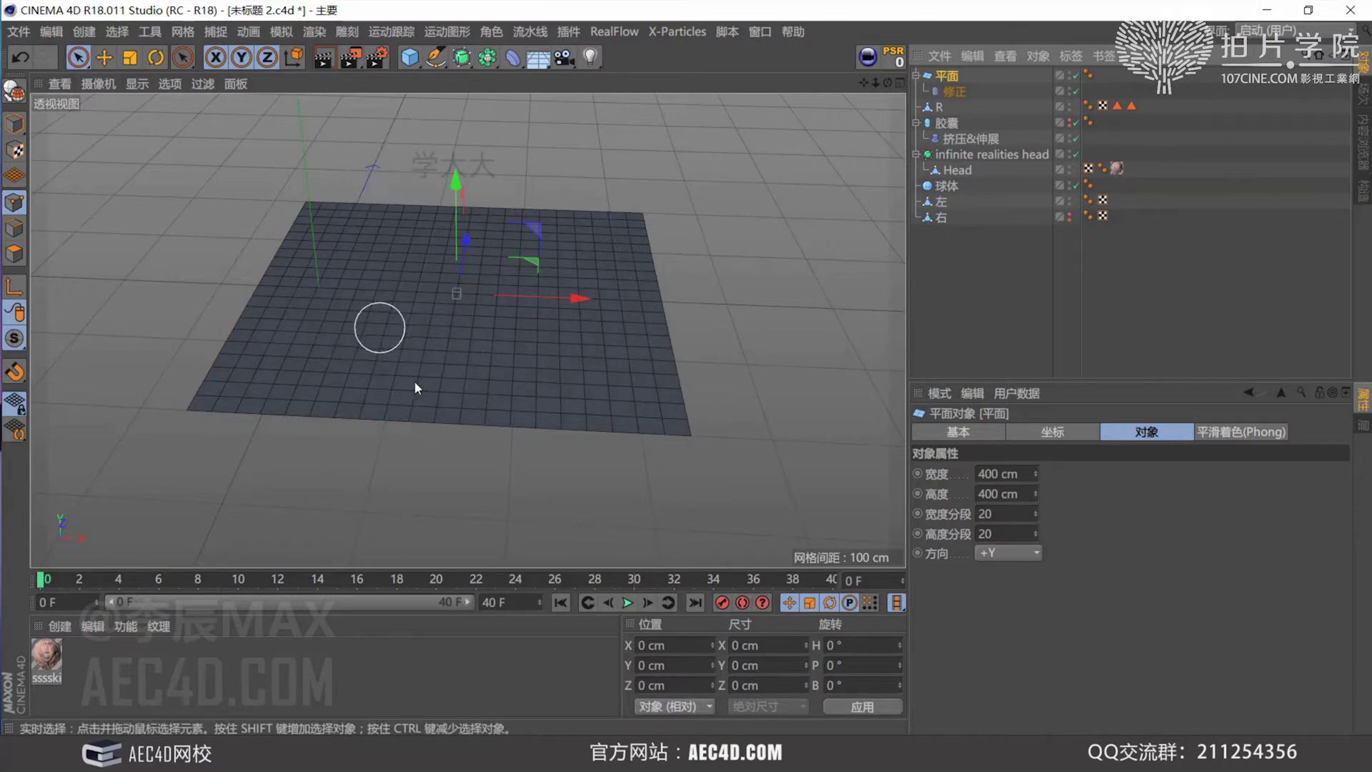
pyautogui.click(953, 92)
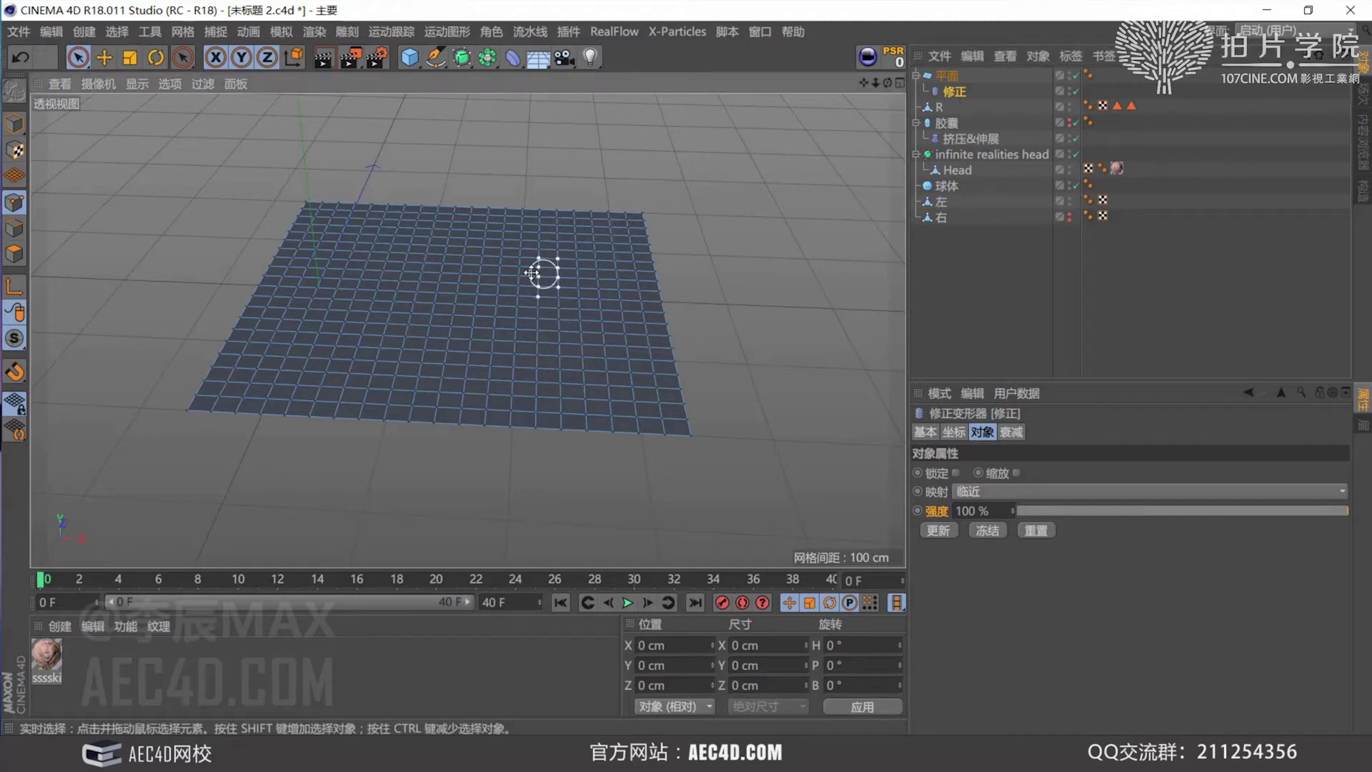
pyautogui.scroll(5, 498, 292)
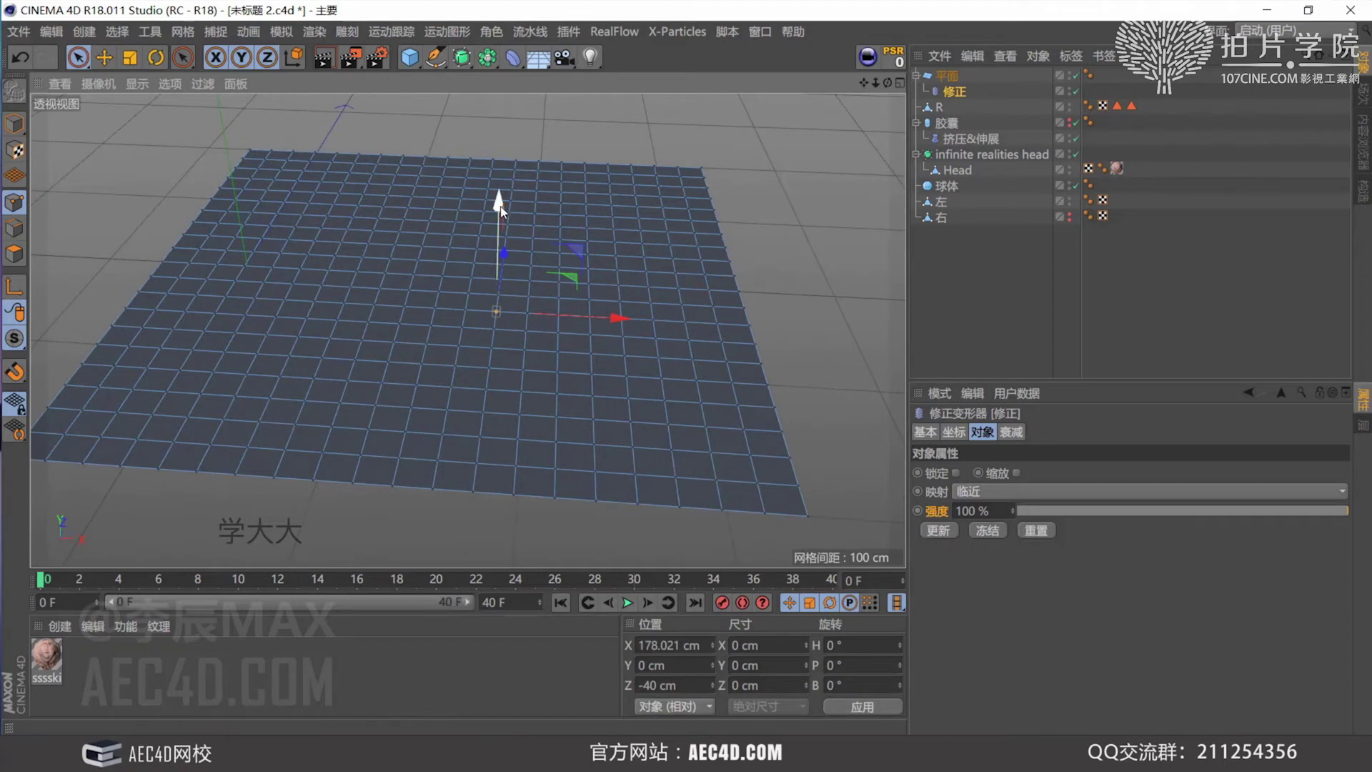
pyautogui.moveTo(499, 206)
pyautogui.mouseDown()
pyautogui.moveTo(497, 72)
pyautogui.moveTo(499, 192)
pyautogui.mouseUp()
pyautogui.click(624, 356)
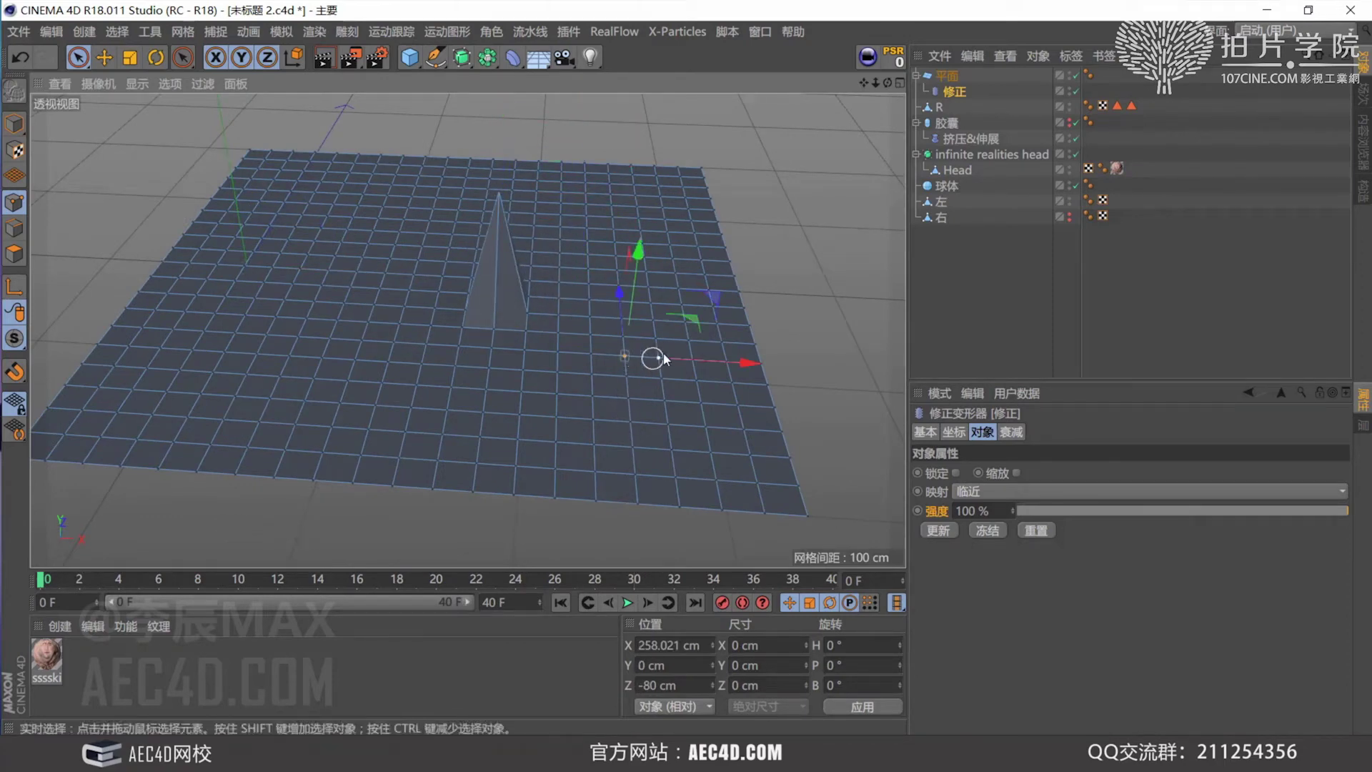
pyautogui.moveTo(638, 251); pyautogui.dragTo(641, 150)
pyautogui.keyDown('alt'); pyautogui.moveTo(629, 214); pyautogui.dragTo(576, 307); pyautogui.keyUp('alt')
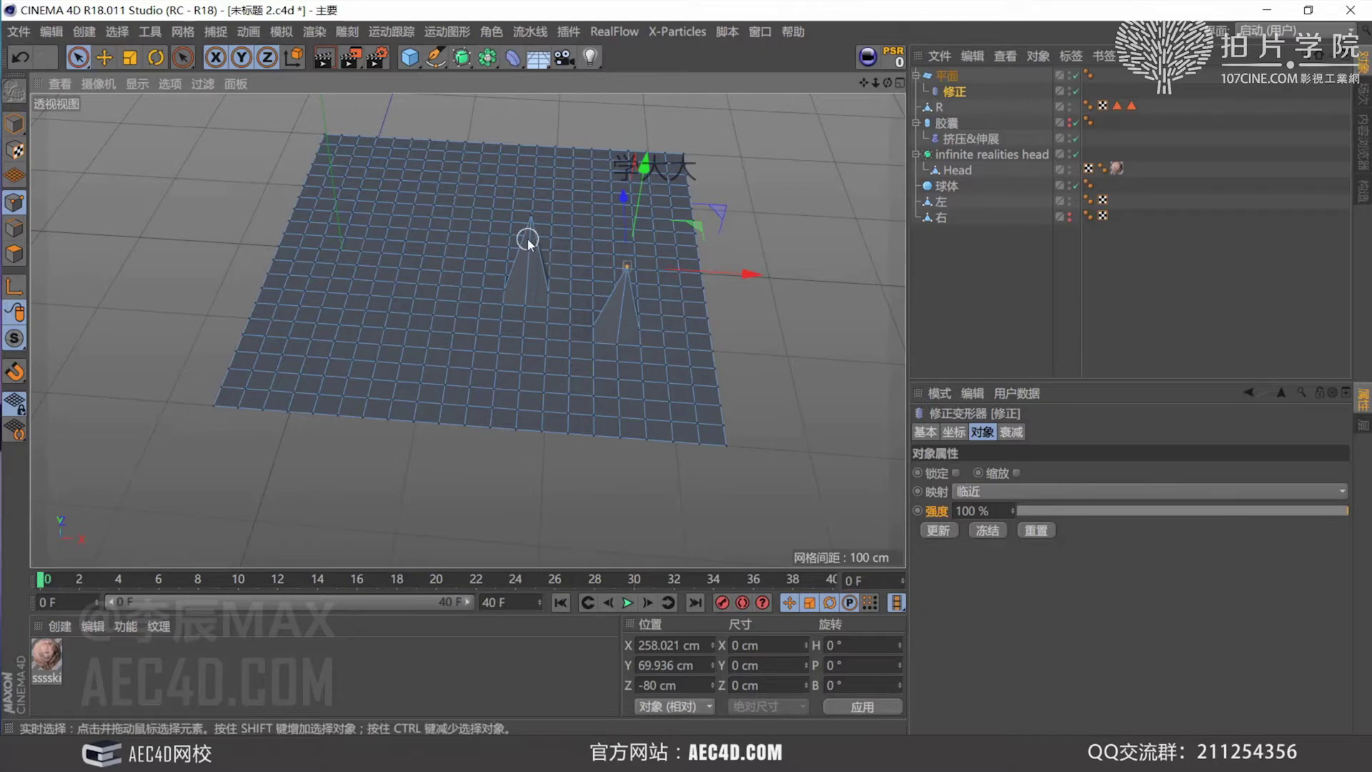
# Test the Correction deformer's strength at 0 % and return it to 100 %
pyautogui.moveTo(1280, 512); pyautogui.dragTo(1077, 511)
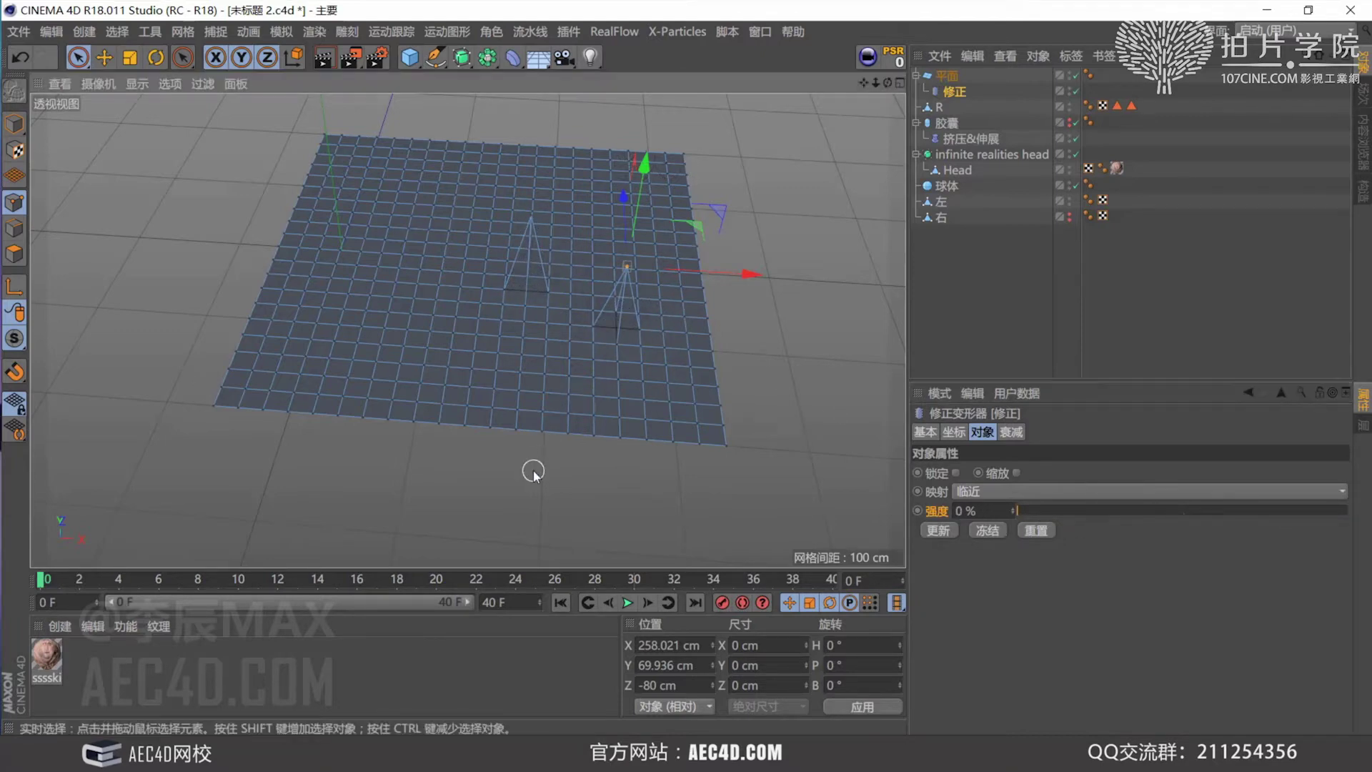
pyautogui.moveTo(575, 380)
pyautogui.keyDown('alt'); pyautogui.mouseDown()
pyautogui.moveTo(594, 350)
pyautogui.moveTo(544, 286)
pyautogui.mouseUp(); pyautogui.keyUp('alt')
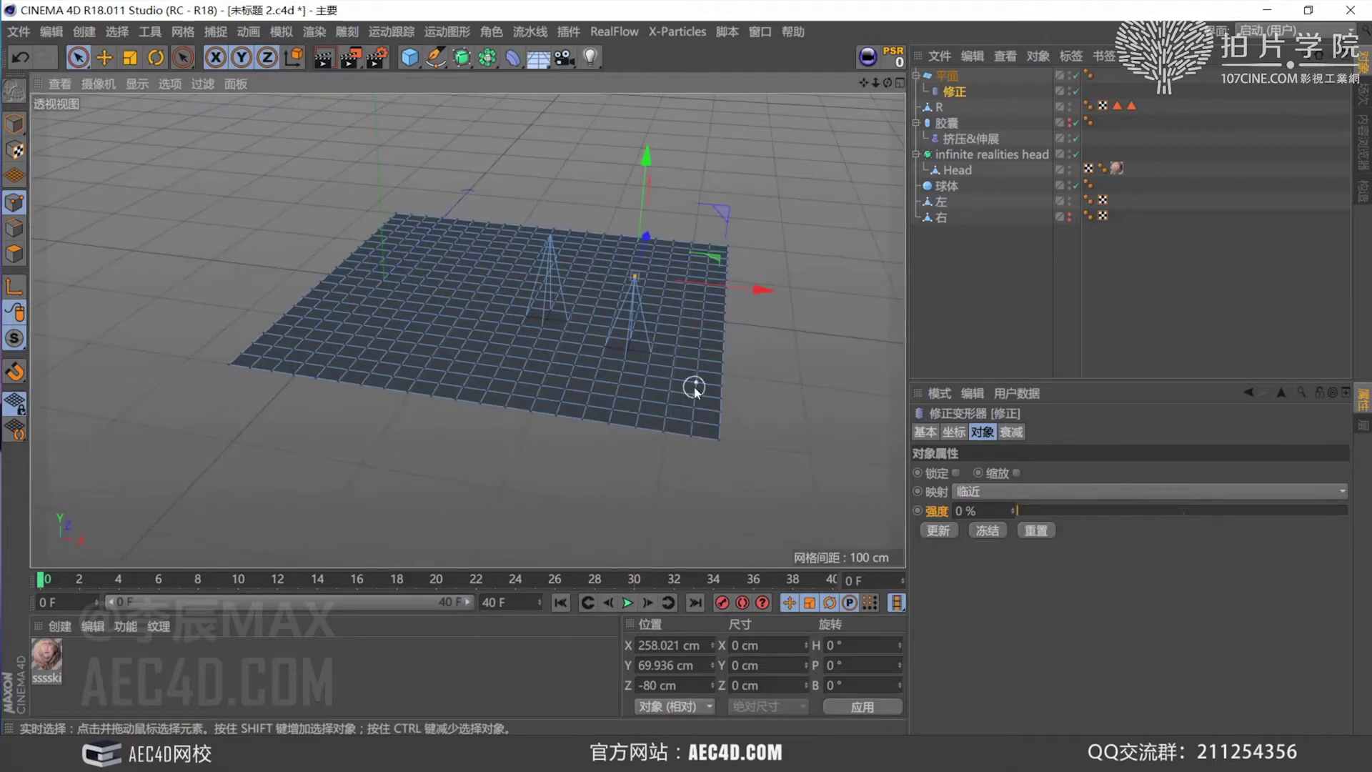
pyautogui.moveTo(1020, 512); pyautogui.dragTo(1348, 511)
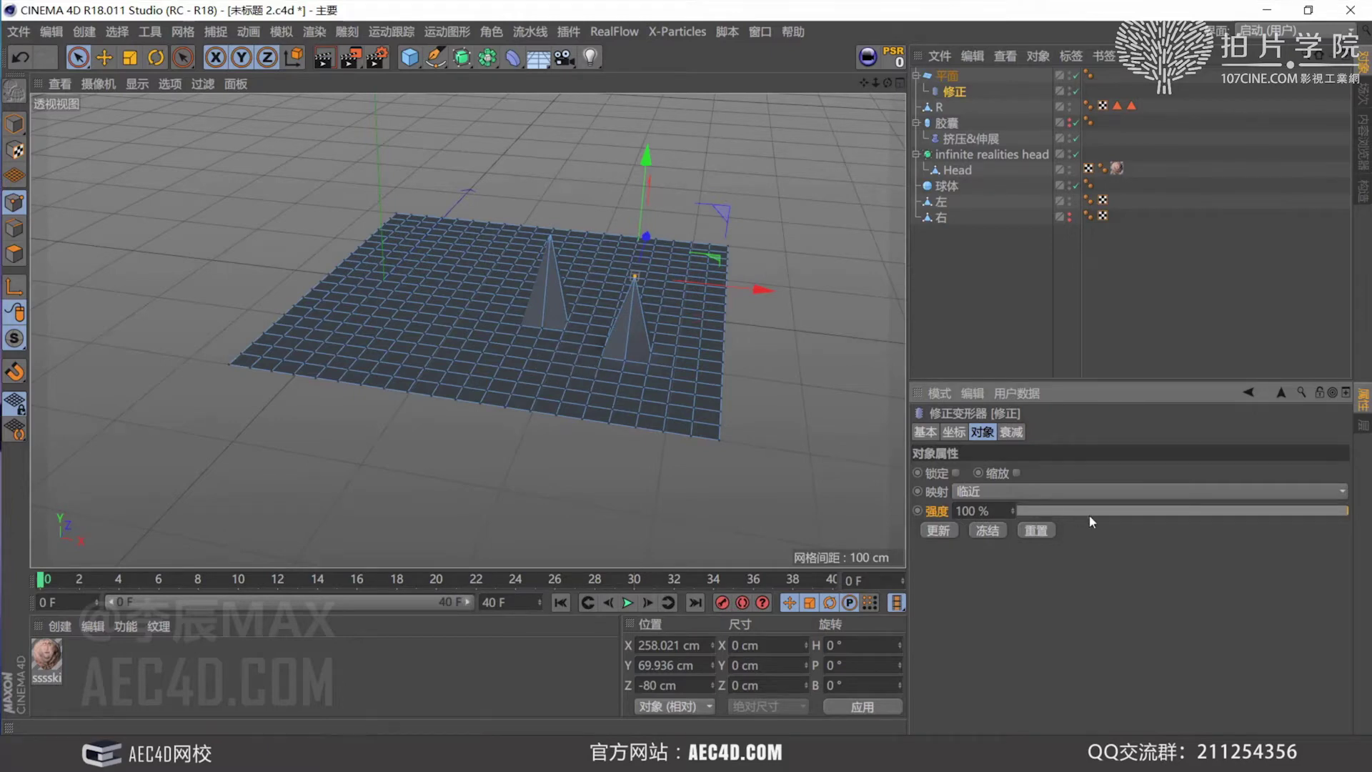
pyautogui.keyDown('alt'); pyautogui.moveTo(565, 353); pyautogui.dragTo(593, 387); pyautogui.keyUp('alt')
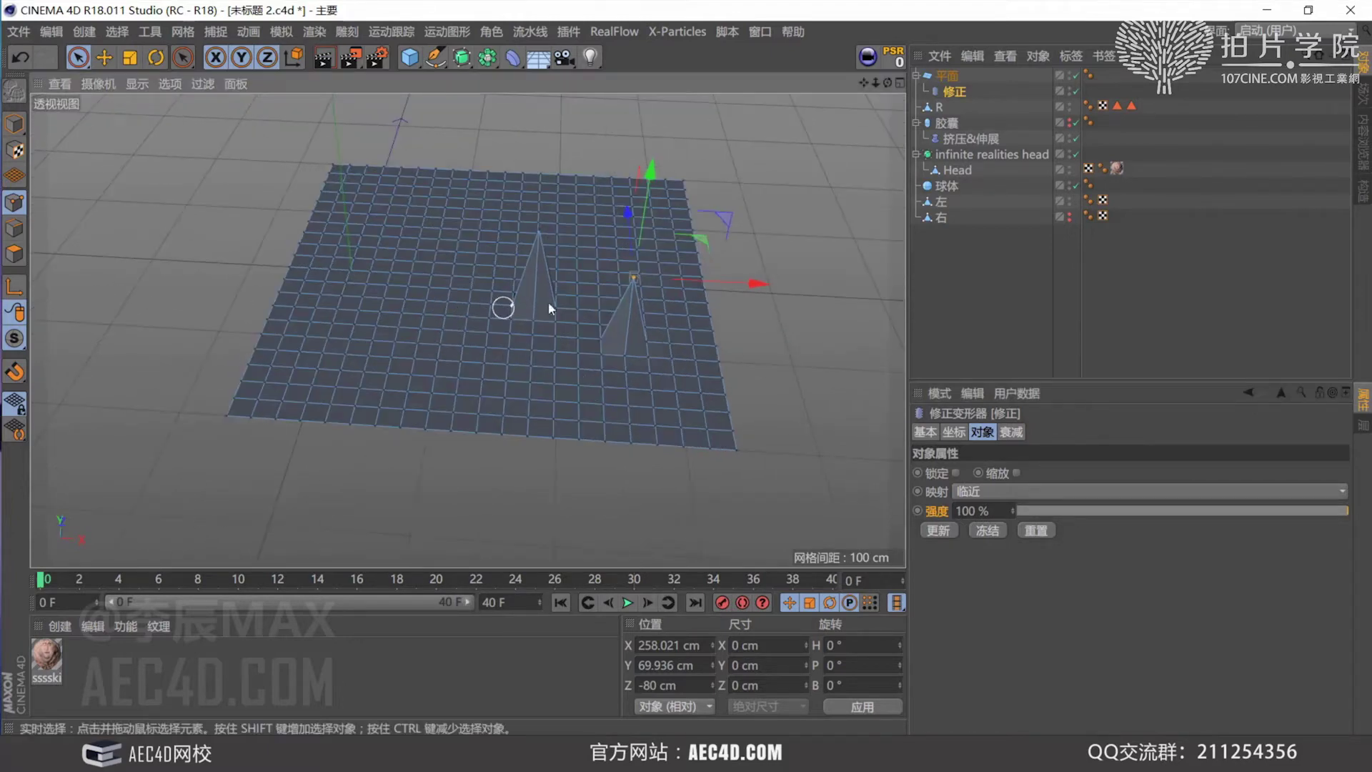
# Lock the Correction deformer to try moving a plane point in that state, and unlock it again
pyautogui.click(956, 473)
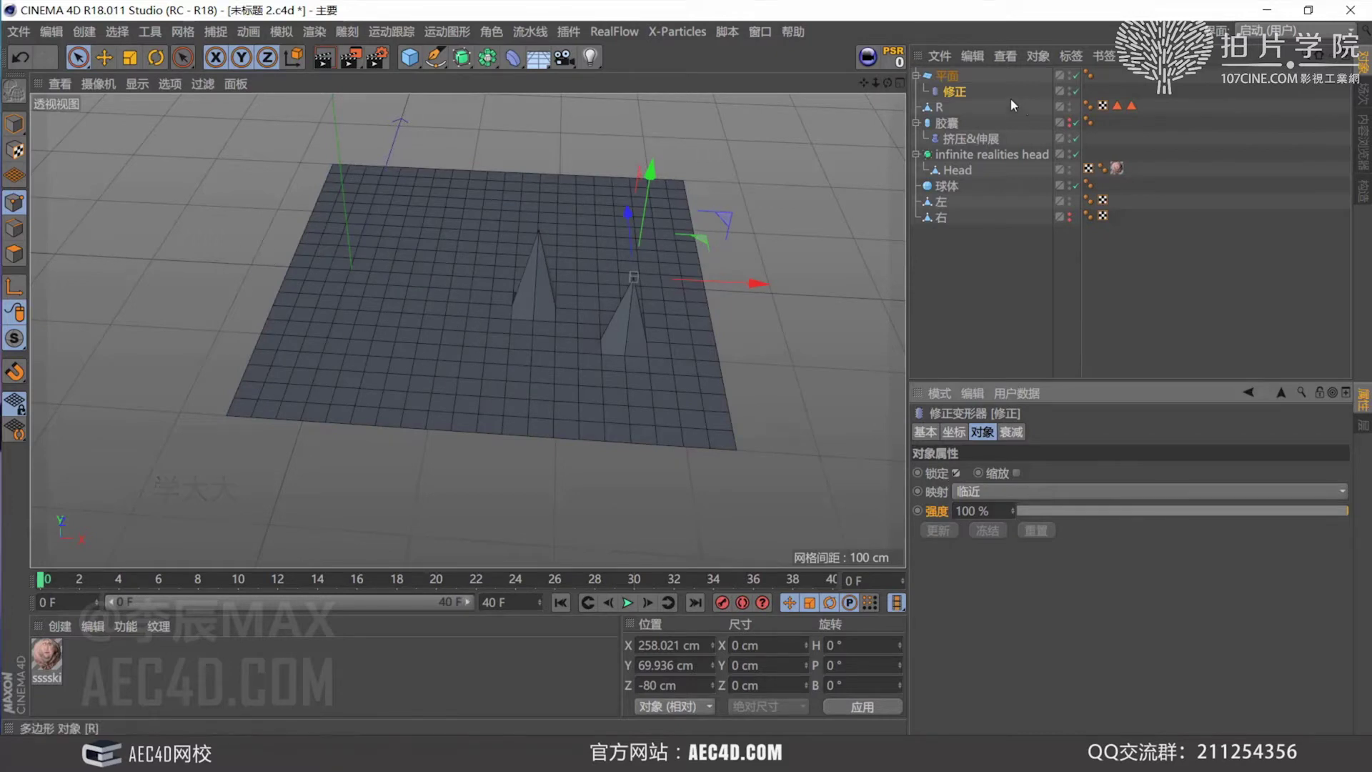
pyautogui.moveTo(633, 276); pyautogui.dragTo(437, 357)
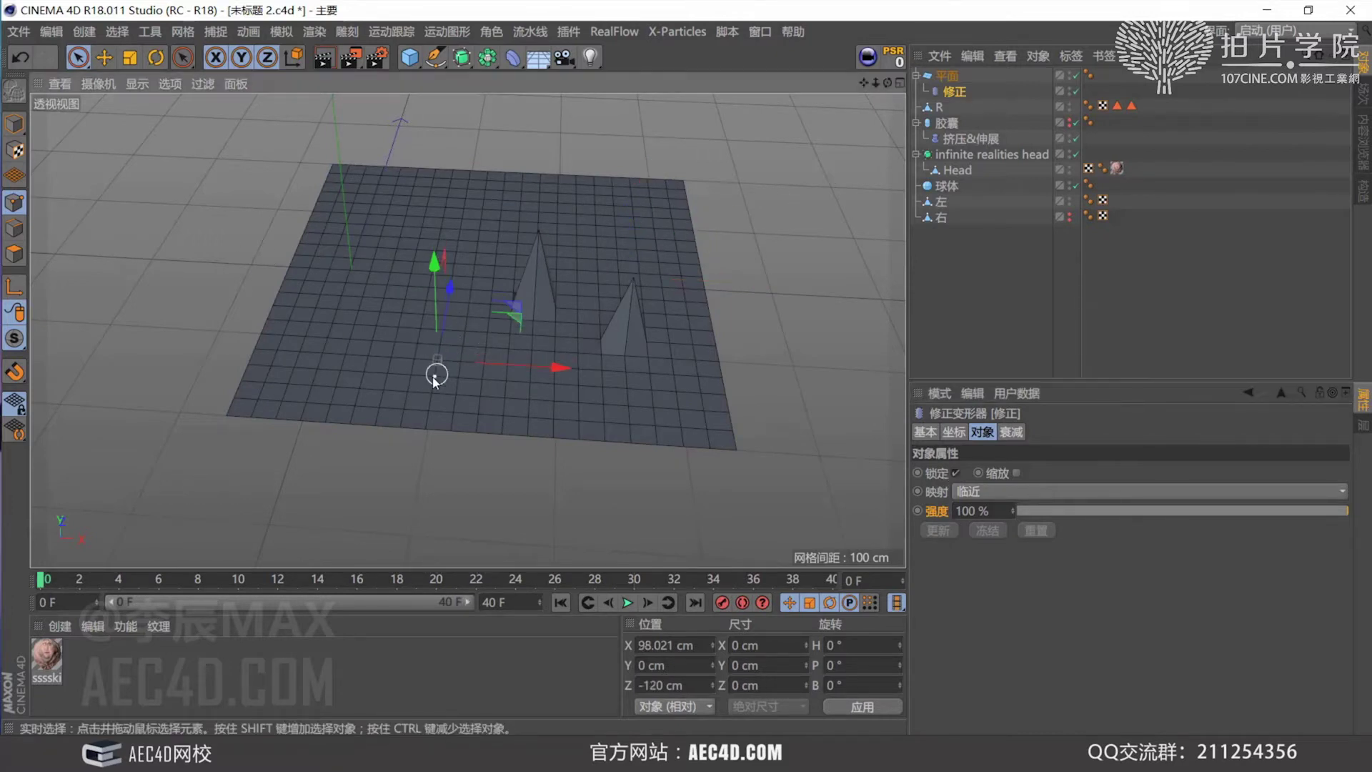
pyautogui.moveTo(433, 299); pyautogui.dragTo(439, 263)
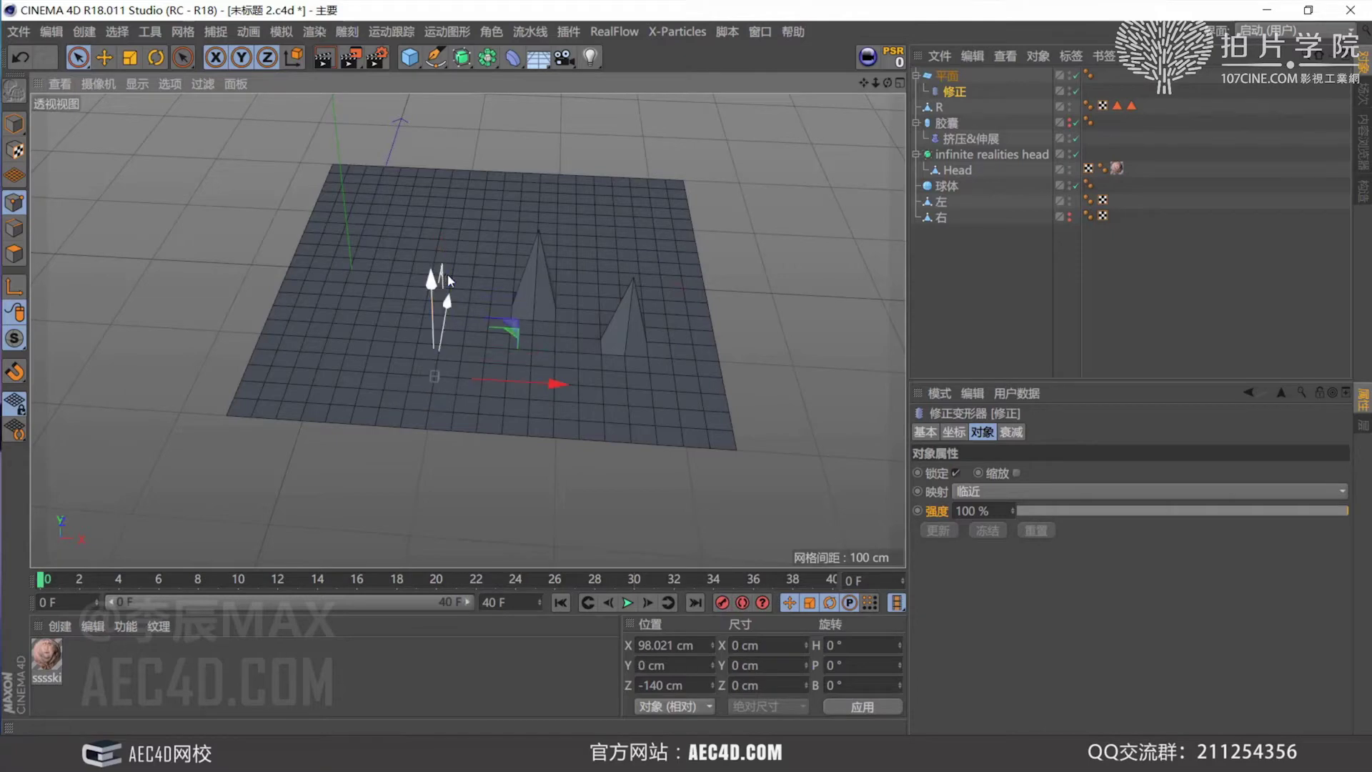
pyautogui.hotkey('ctrl', 'z')
pyautogui.click(956, 473)
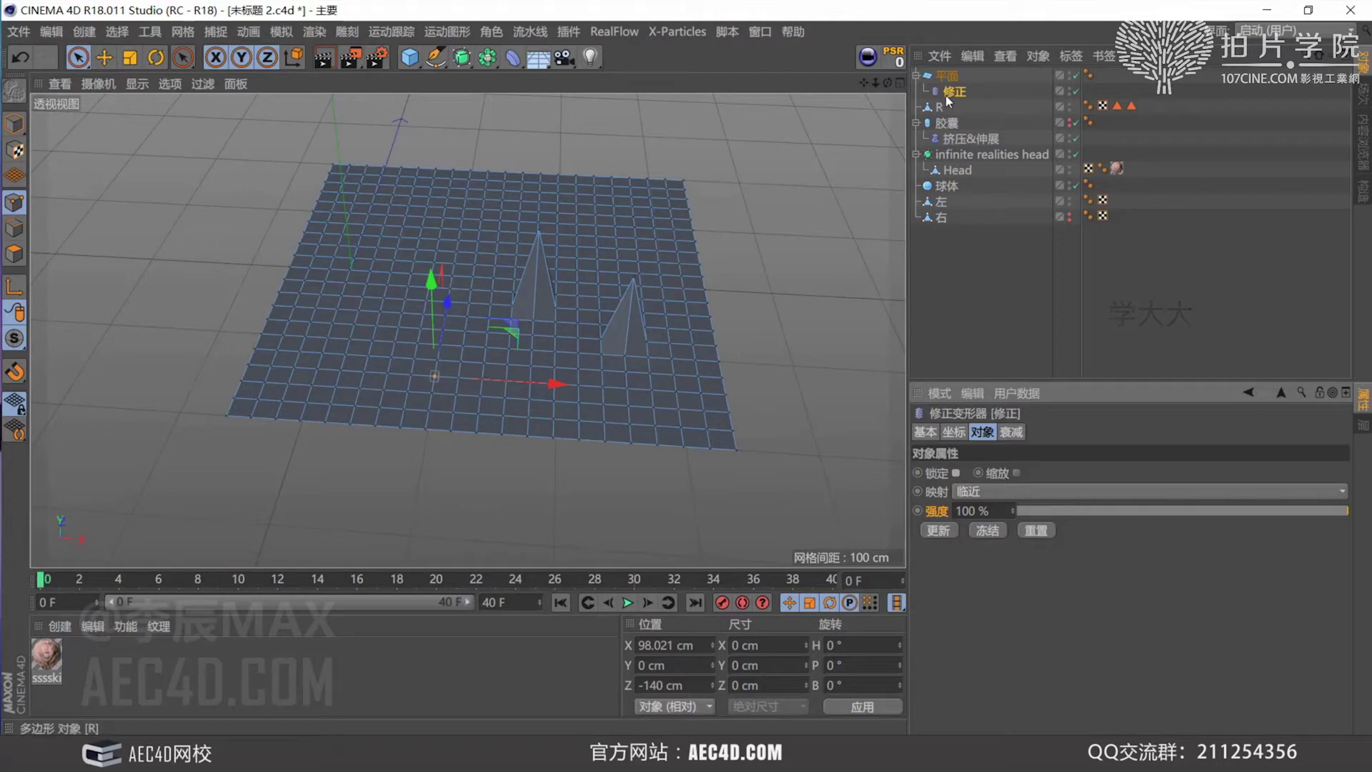
# Reduce the plane's width to 335 cm and its height to 351 cm
pyautogui.click(948, 76)
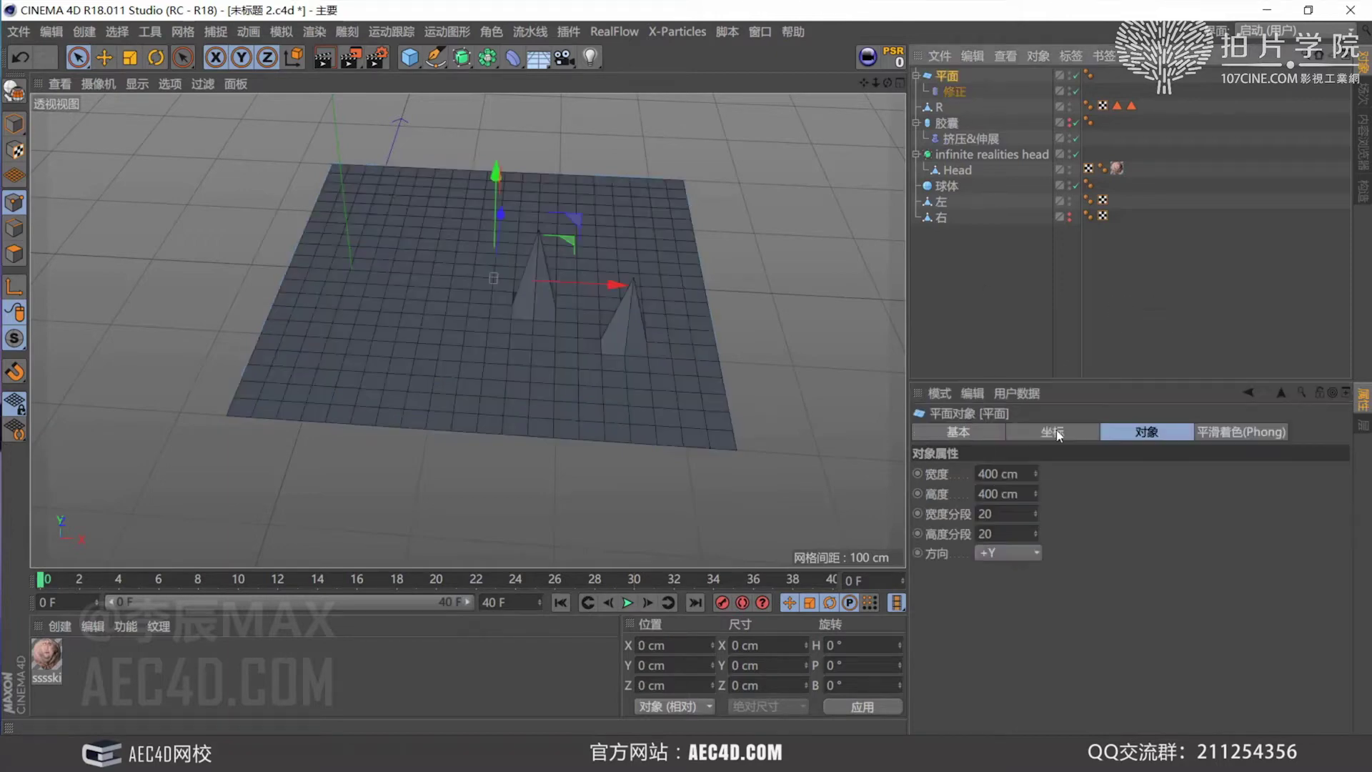
pyautogui.keyDown('alt'); pyautogui.moveTo(633, 348); pyautogui.dragTo(757, 353); pyautogui.keyUp('alt')
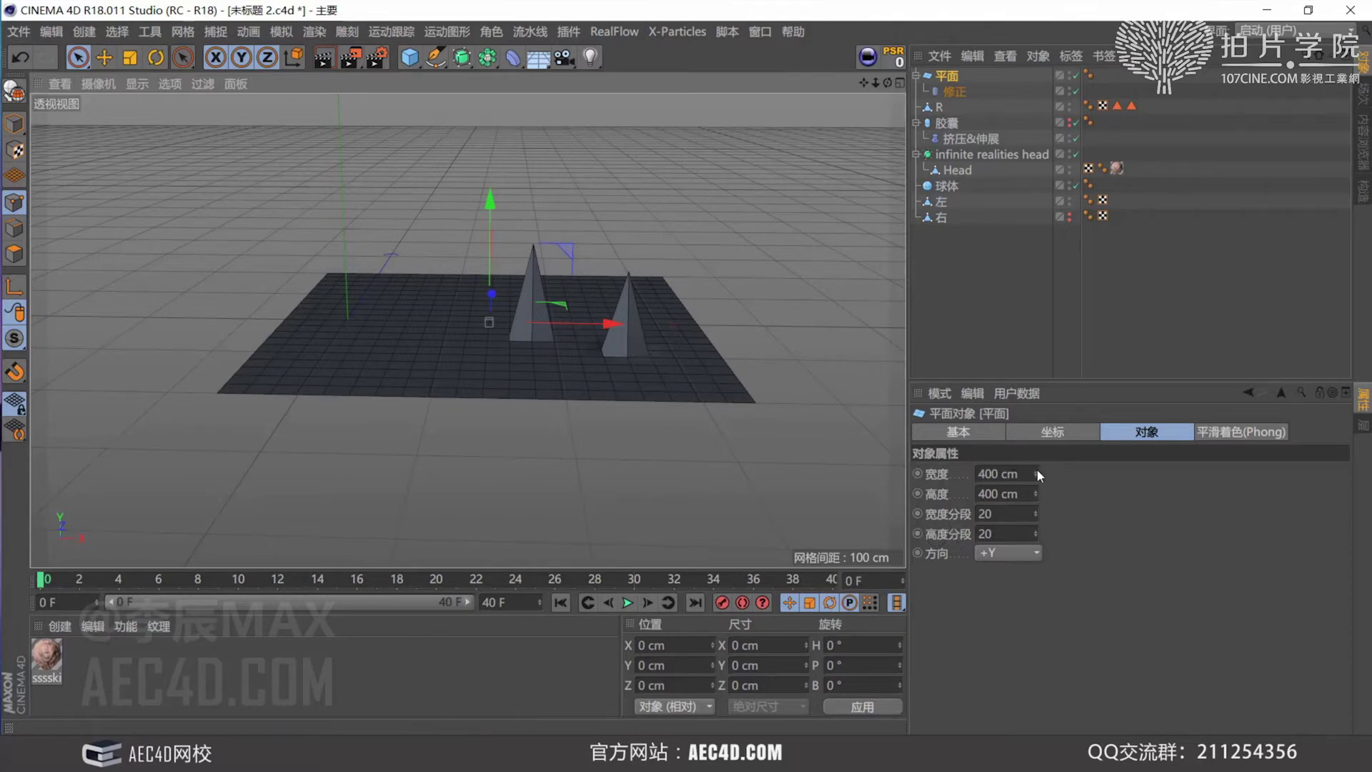
pyautogui.moveTo(1035, 473); pyautogui.dragTo(1003, 494)
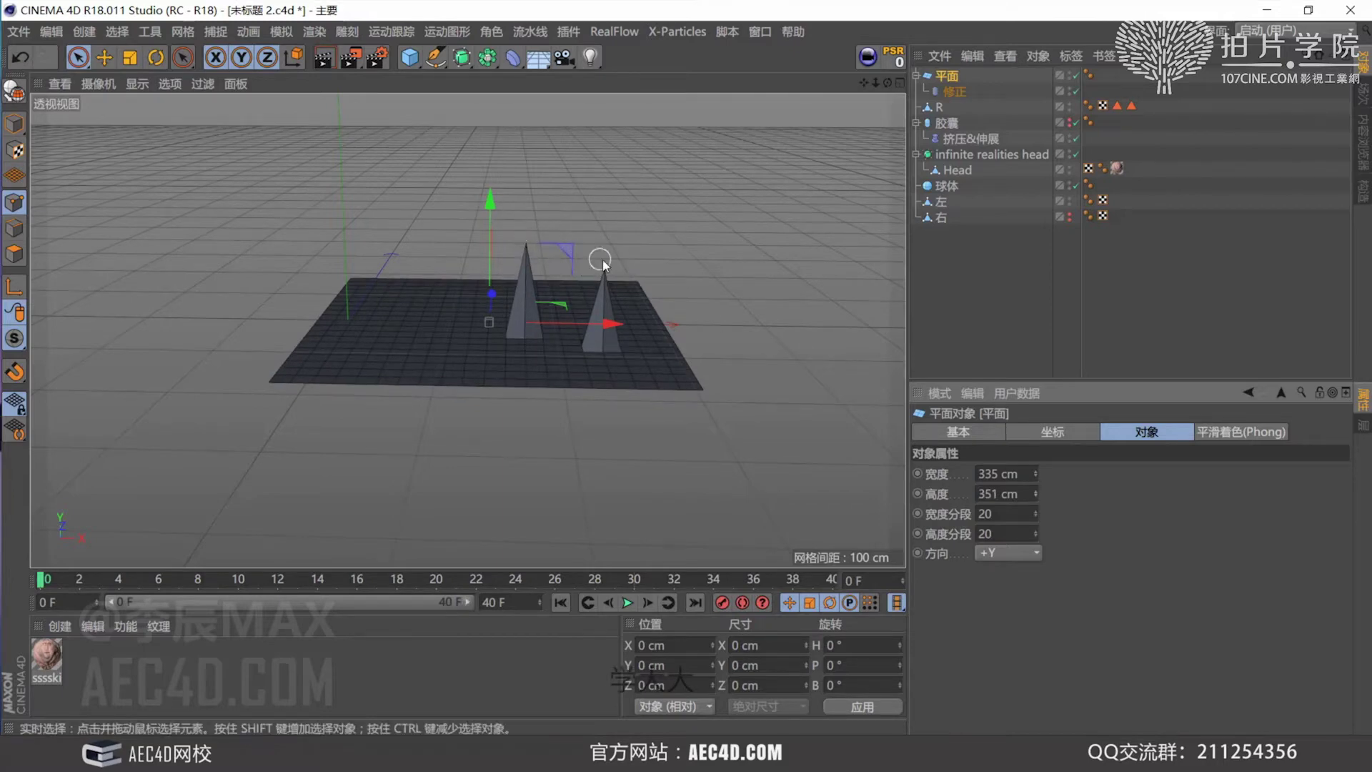
# Enable the Correction deformer's Scale (缩放) option and shrink the plane to 163 cm wide by 203 cm high
pyautogui.click(954, 92)
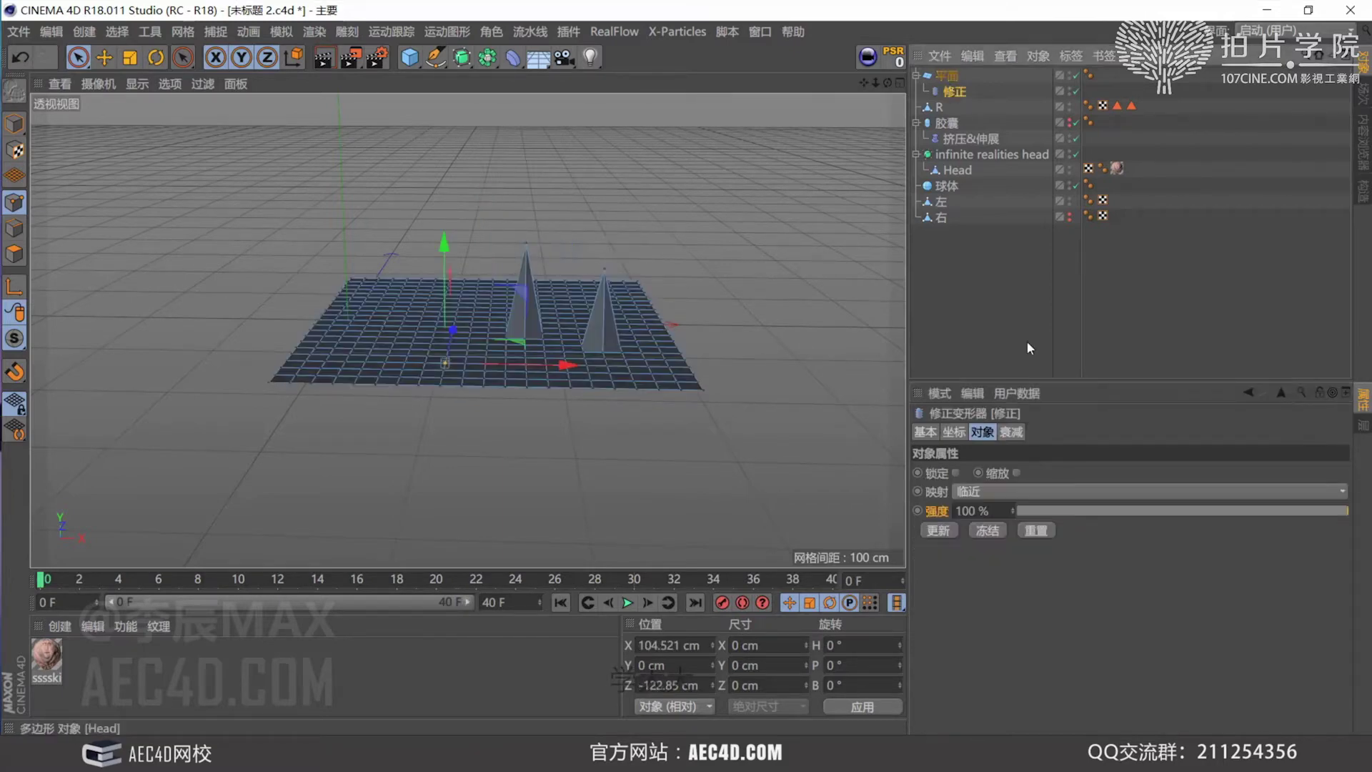
pyautogui.click(947, 75)
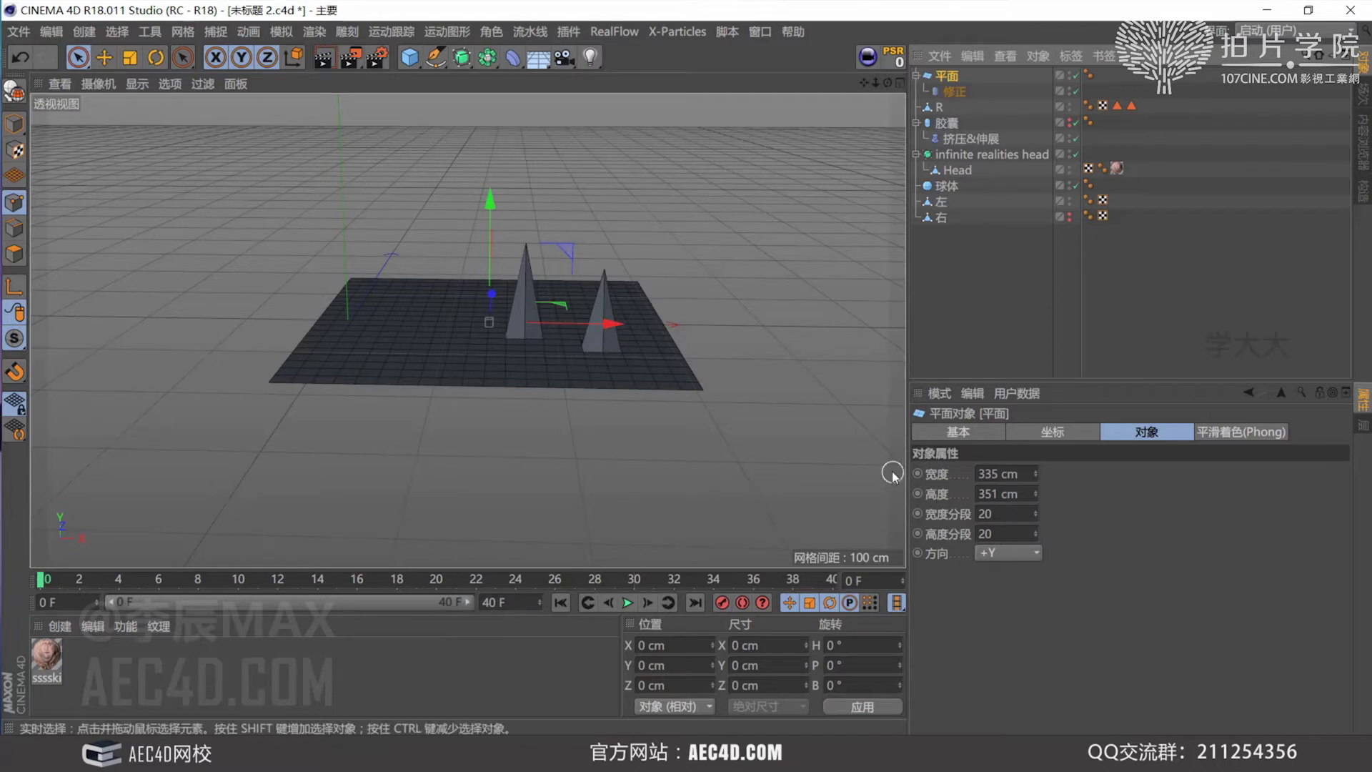
pyautogui.click(611, 266)
pyautogui.moveTo(1034, 473)
pyautogui.mouseDown()
pyautogui.moveTo(1037, 511)
pyautogui.moveTo(1034, 477)
pyautogui.moveTo(1035, 490)
pyautogui.mouseUp()
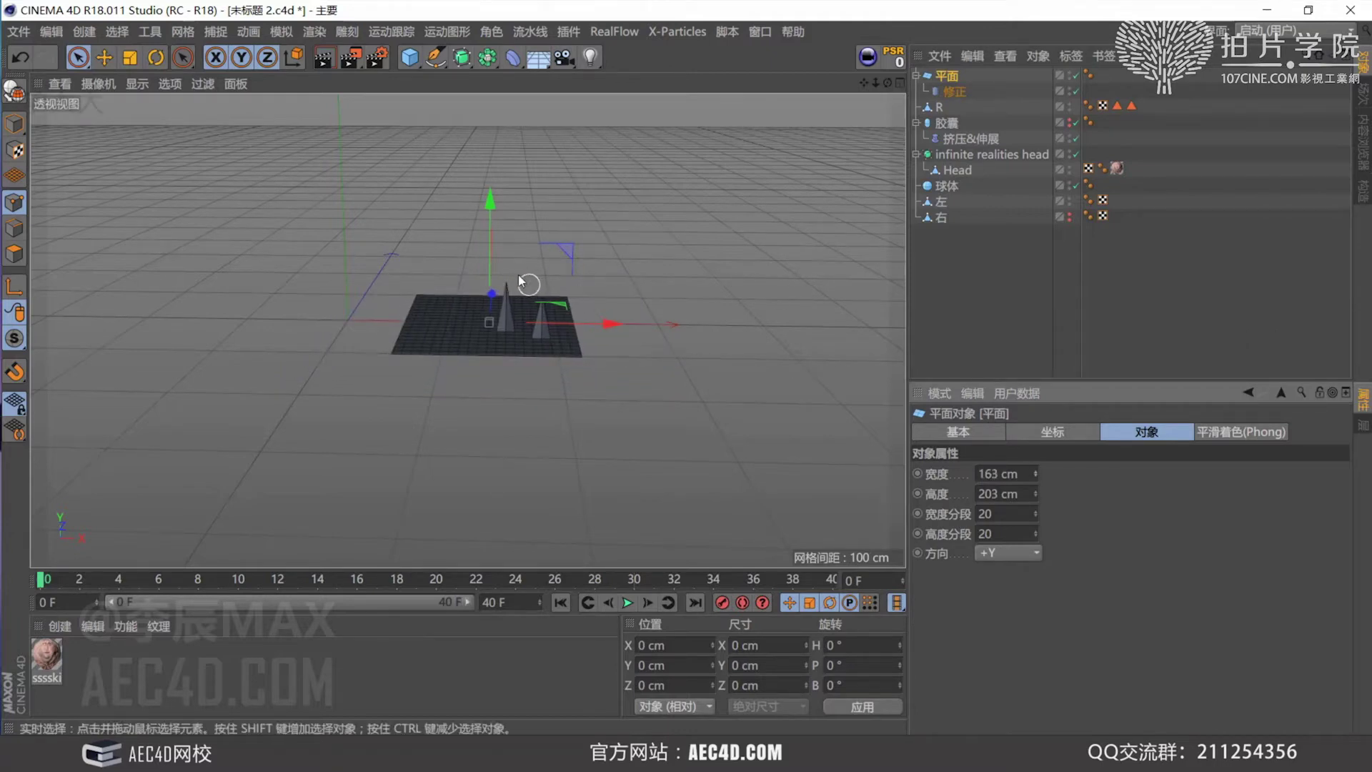
# Disable the Correction deformer's Scale (缩放) option and keep its mapping on Nearest (临近)
pyautogui.click(955, 91)
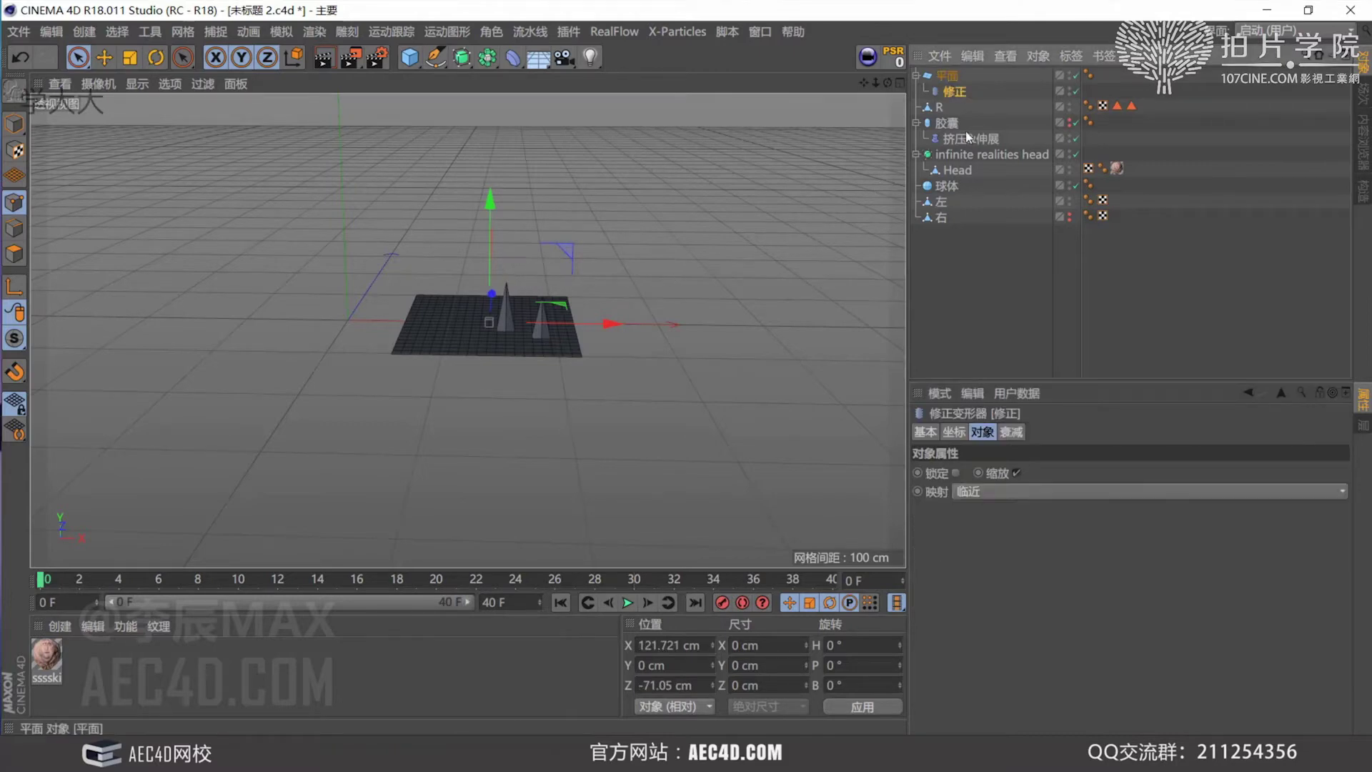
pyautogui.click(1016, 472)
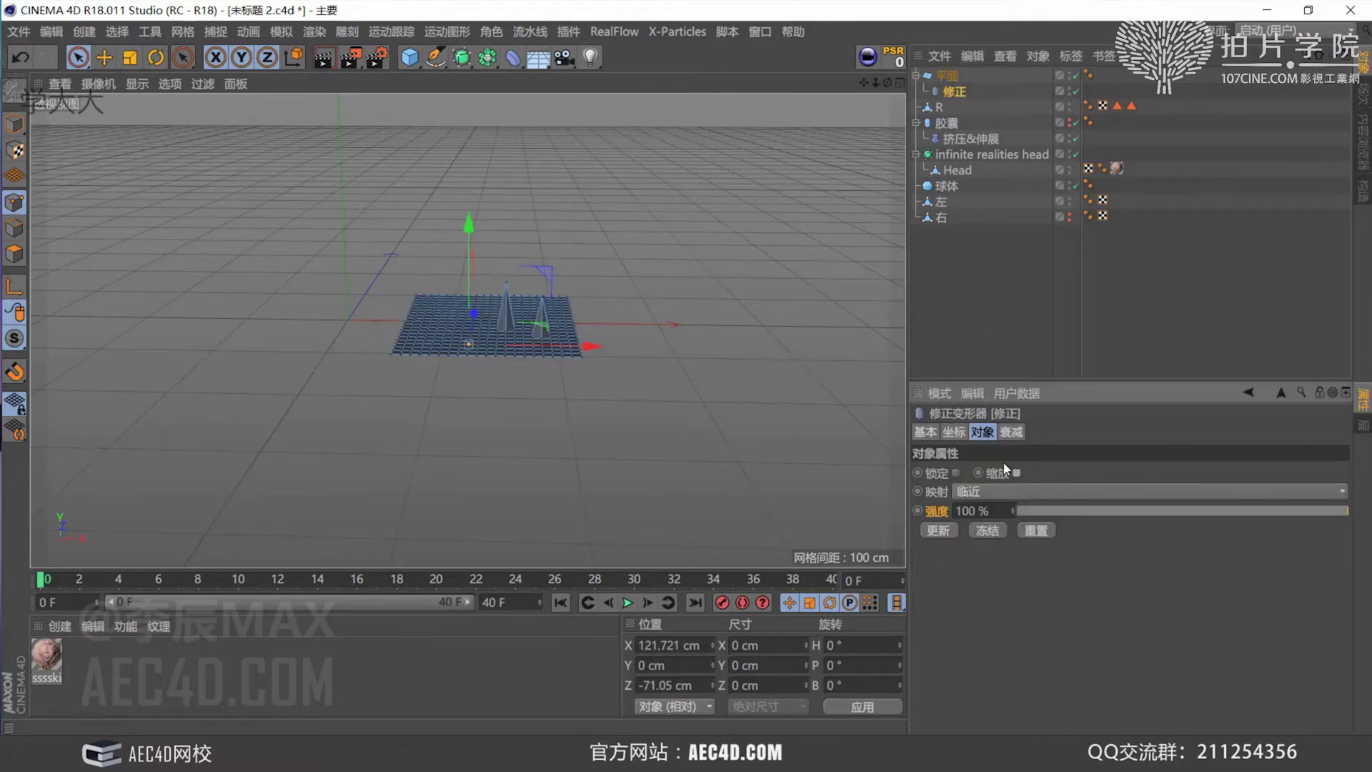
pyautogui.click(979, 492)
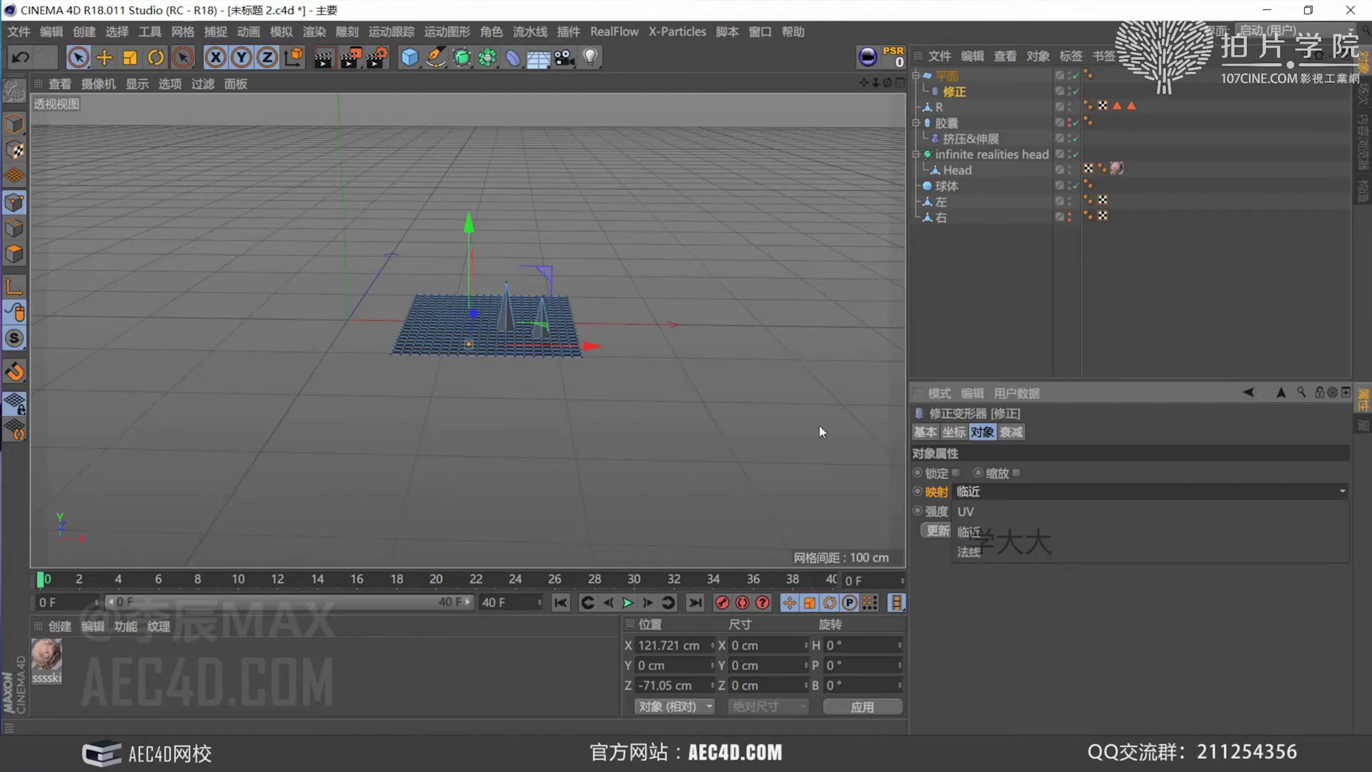
pyautogui.click(983, 533)
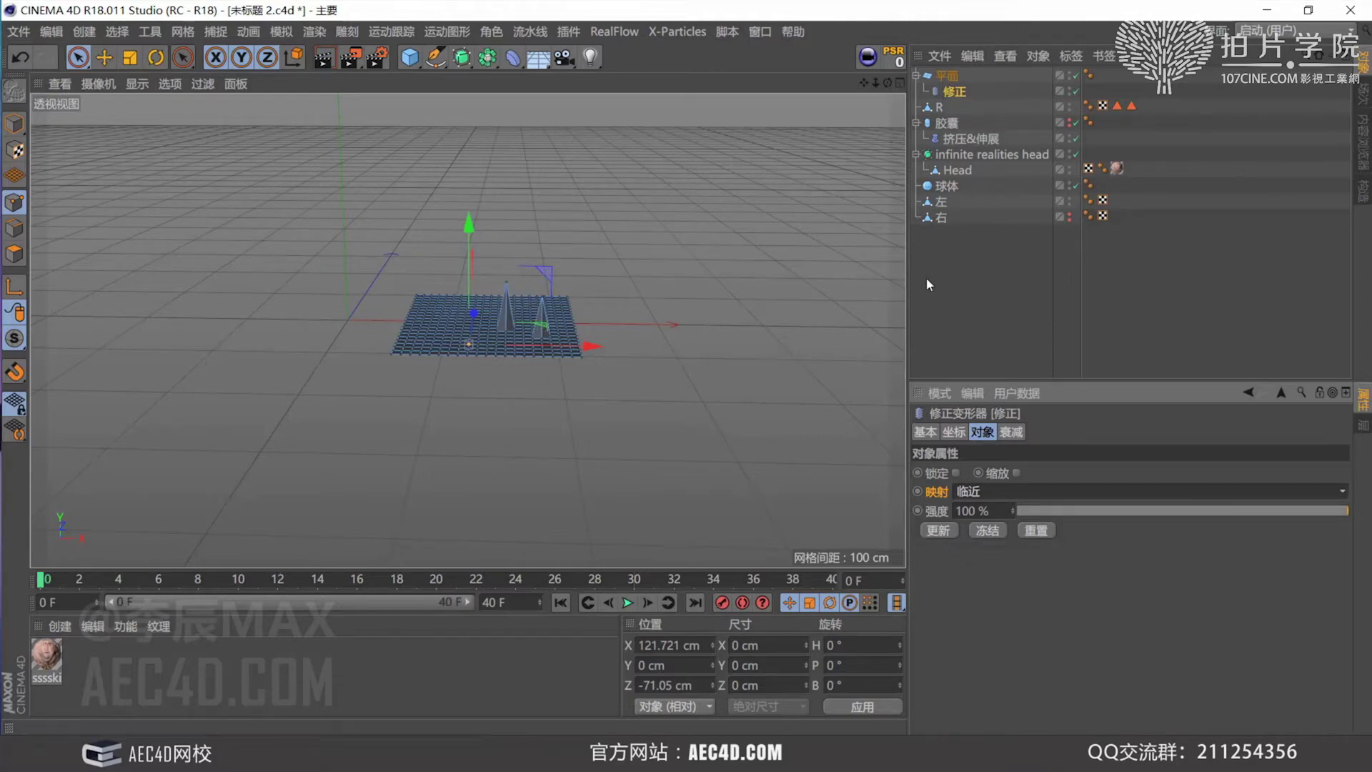
# Select the letter R model and mark the points at the curled end of its lower tail
pyautogui.click(747, 322)
pyautogui.keyDown('alt'); pyautogui.moveTo(747, 315); pyautogui.dragTo(857, 325, button='middle'); pyautogui.keyUp('alt')
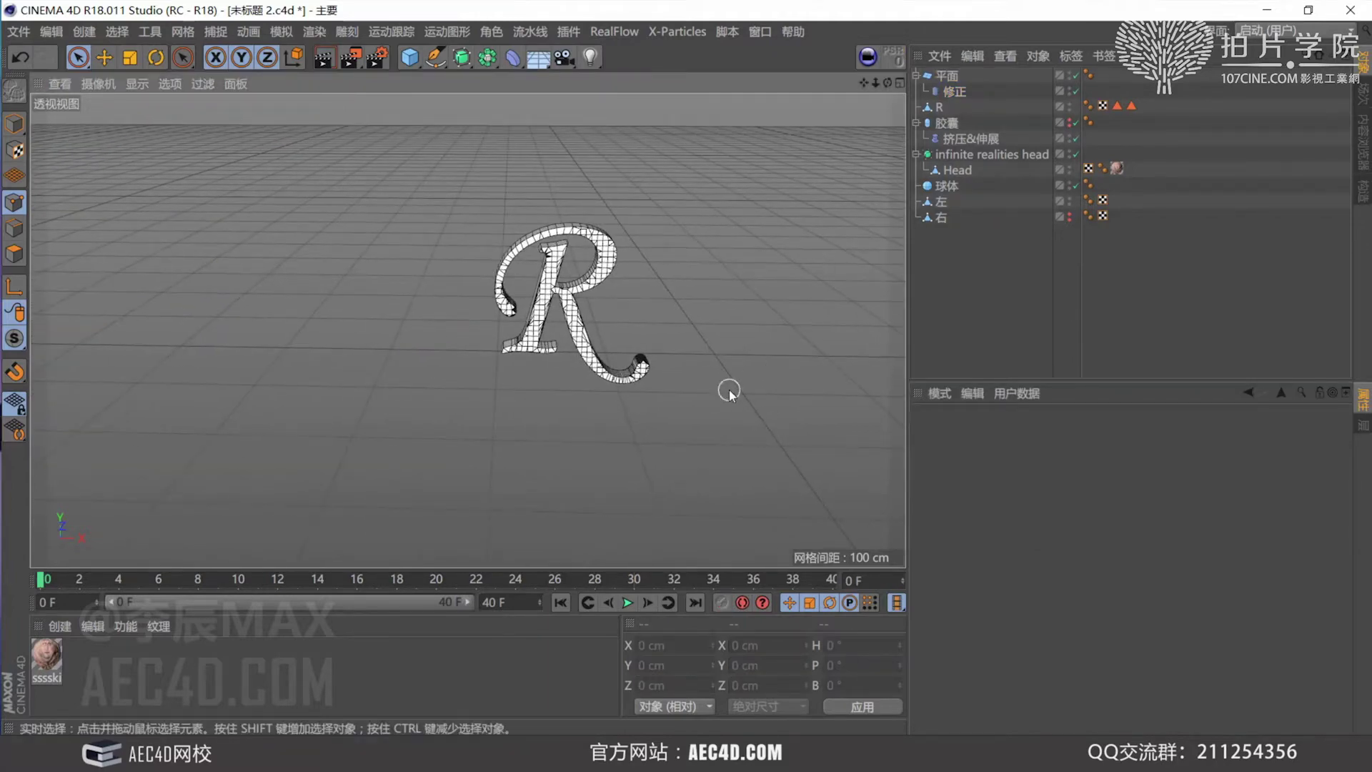
pyautogui.scroll(3, 579, 347)
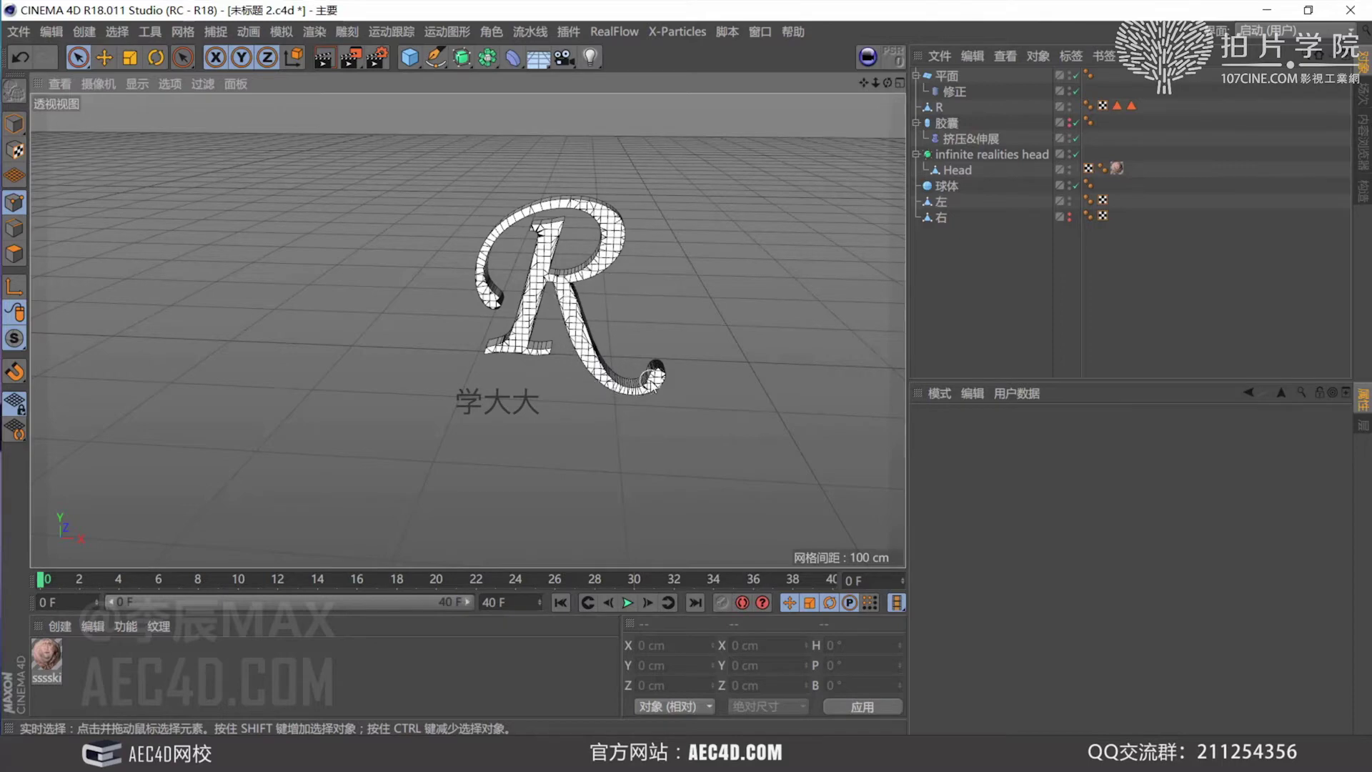
pyautogui.click(491, 264)
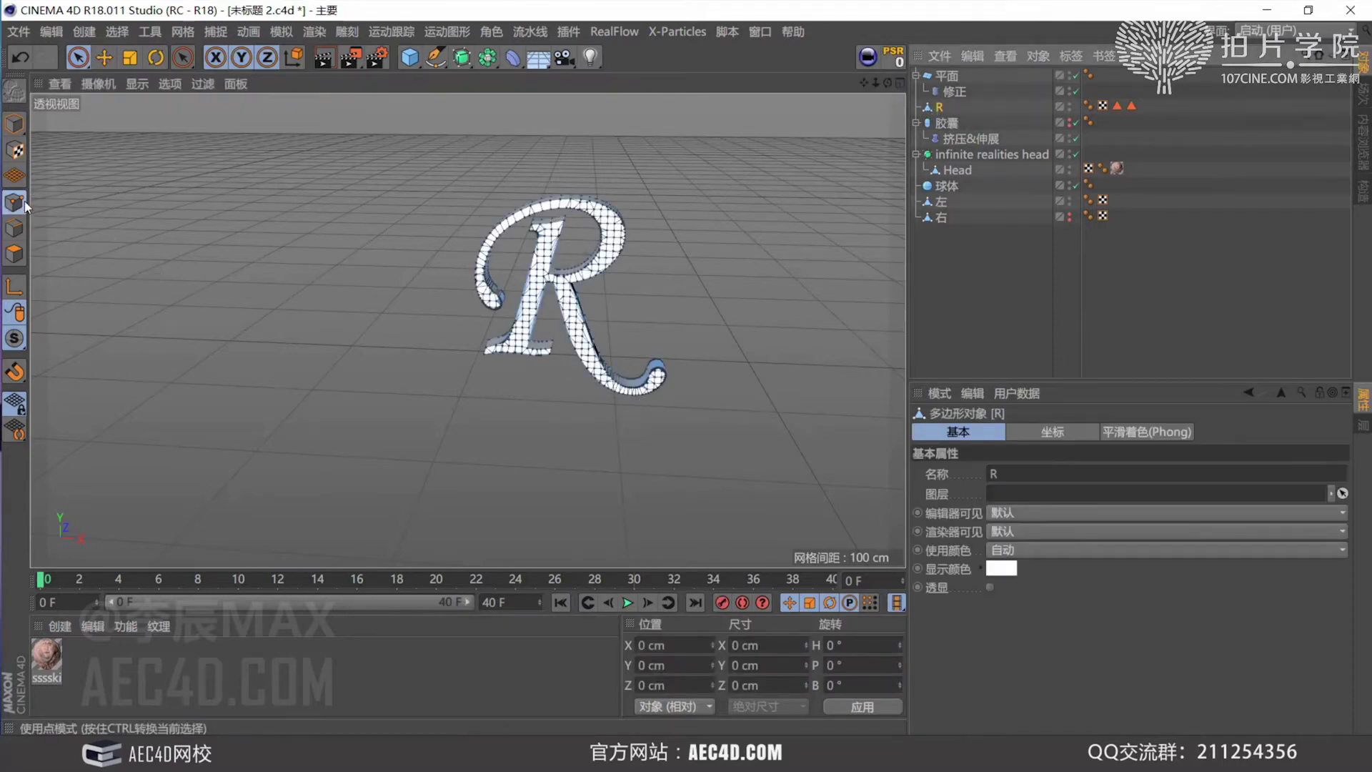
pyautogui.moveTo(656, 340); pyautogui.dragTo(659, 401)
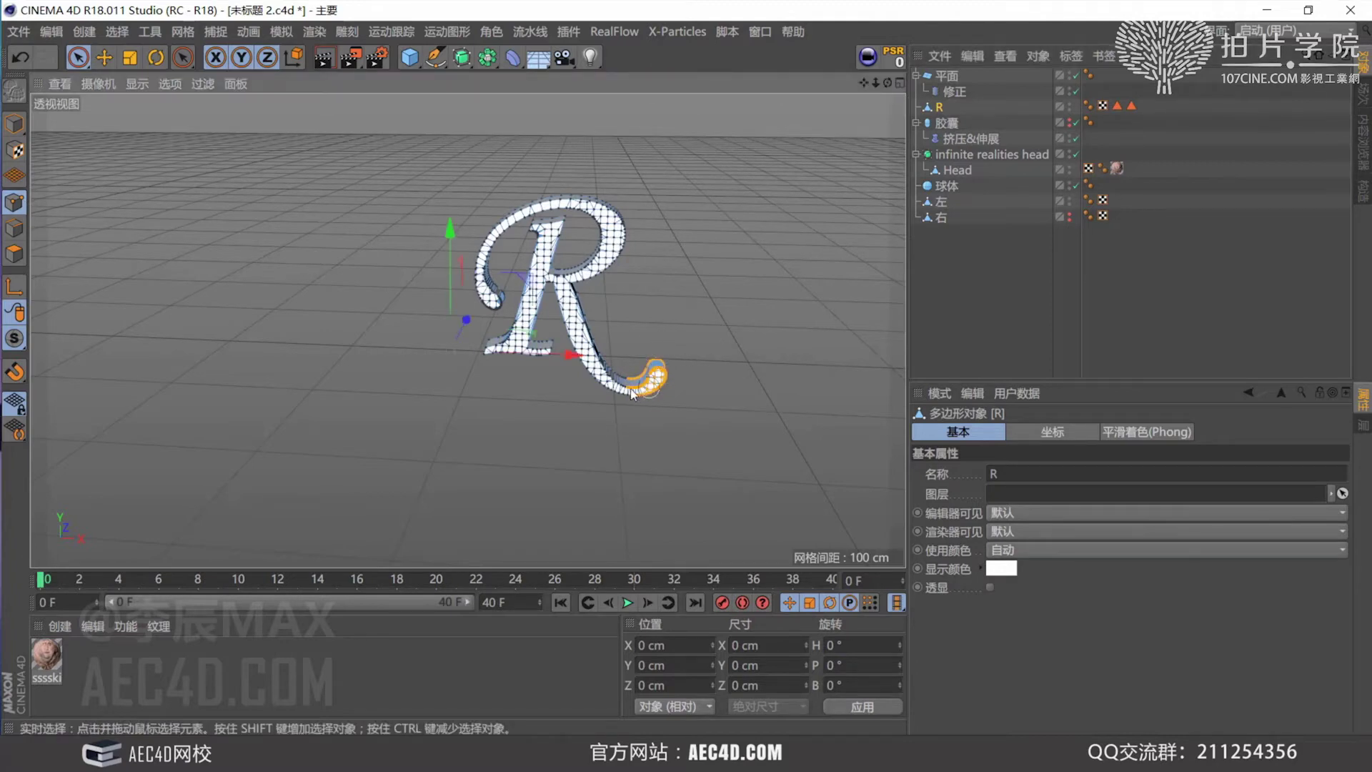
# Turn on point-level animation and key the selected tail points at frame 0, and at frame 11 moved to about X 201 cm
pyautogui.click(870, 603)
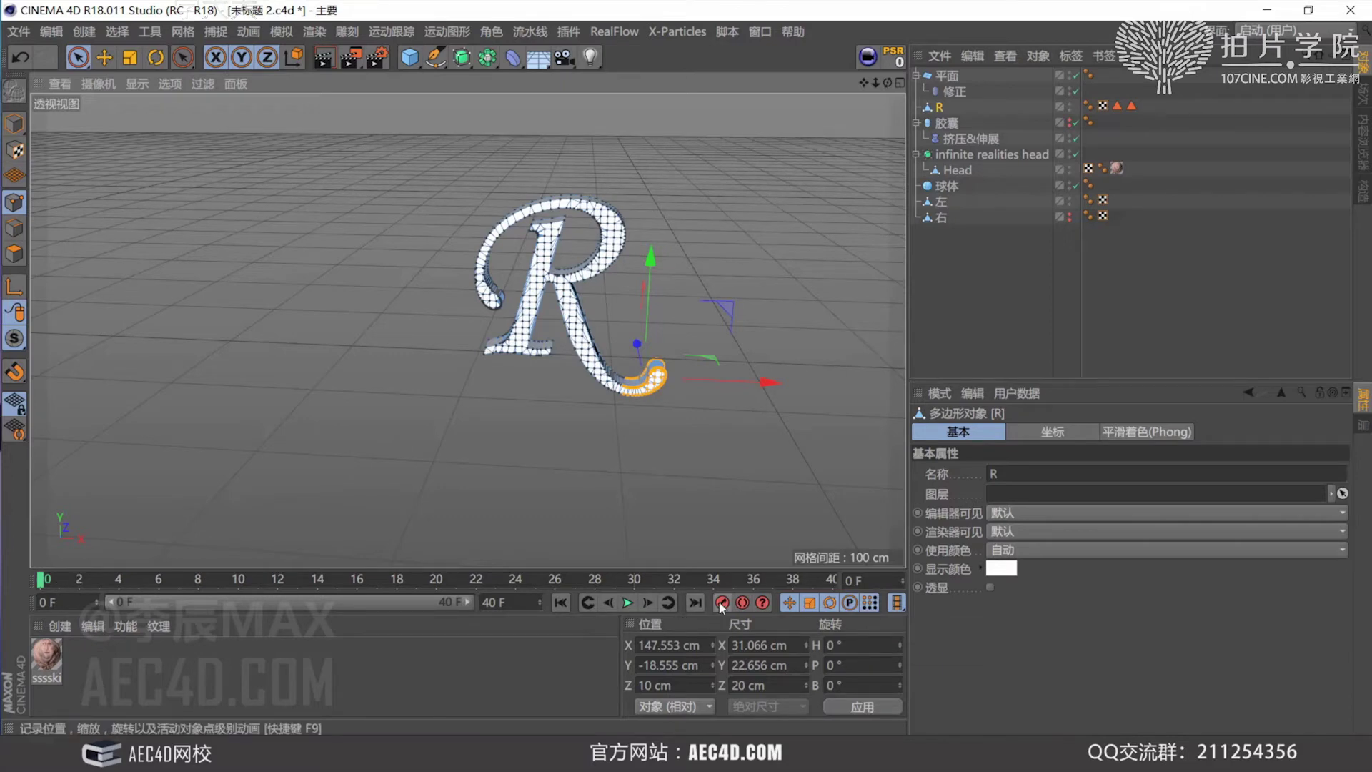
pyautogui.click(258, 579)
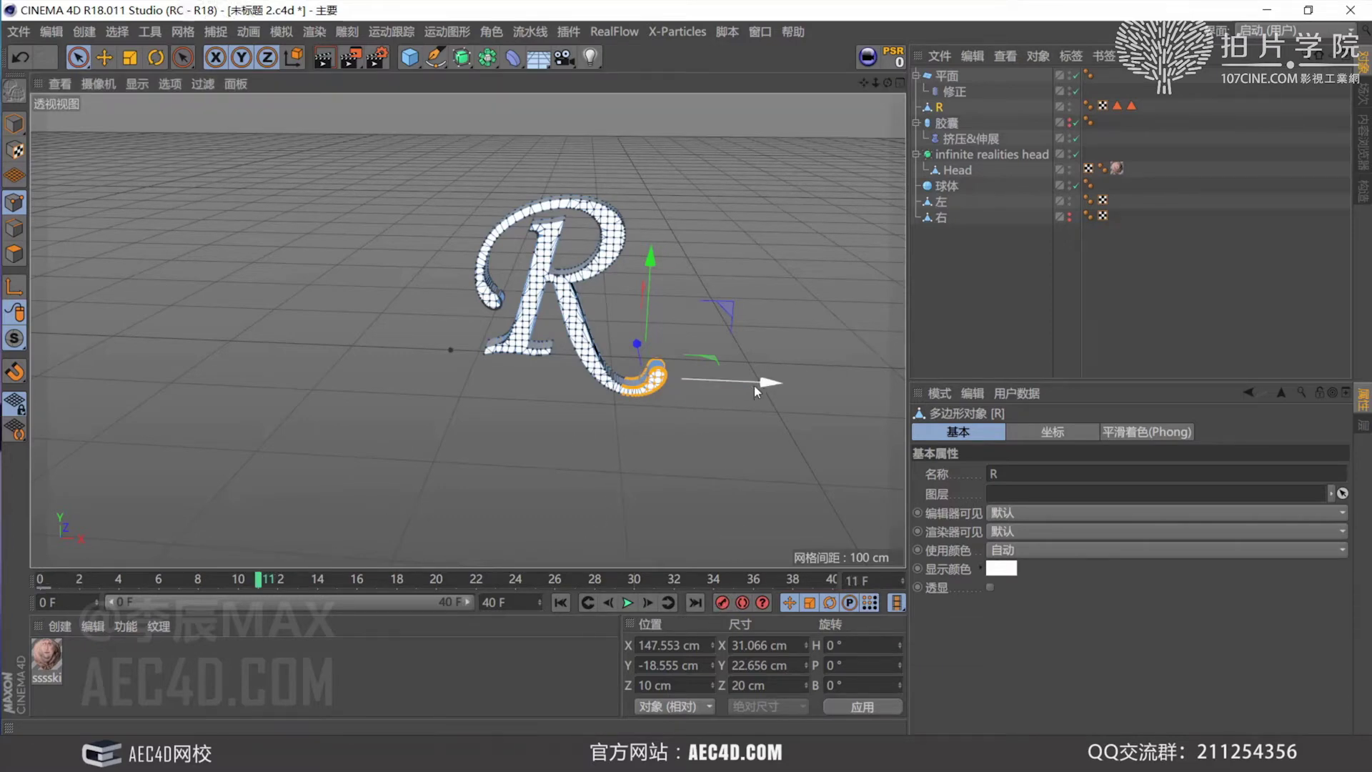
pyautogui.moveTo(755, 384); pyautogui.dragTo(833, 384)
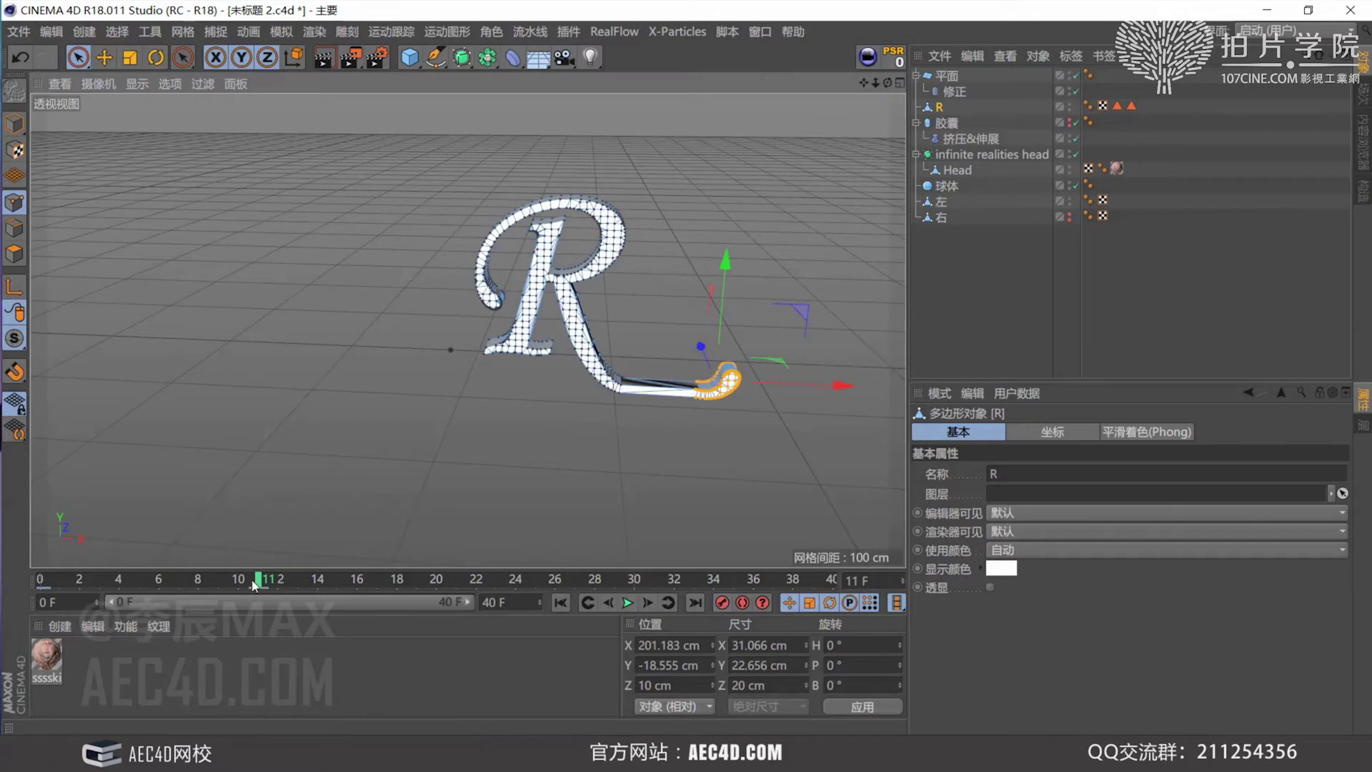
# Scrub back to frame 0 to review the tail's point animation, and undo its keyframes
pyautogui.moveTo(247, 584)
pyautogui.mouseDown()
pyautogui.moveTo(215, 580)
pyautogui.moveTo(300, 580)
pyautogui.moveTo(244, 580)
pyautogui.moveTo(277, 568)
pyautogui.moveTo(41, 580)
pyautogui.mouseUp()
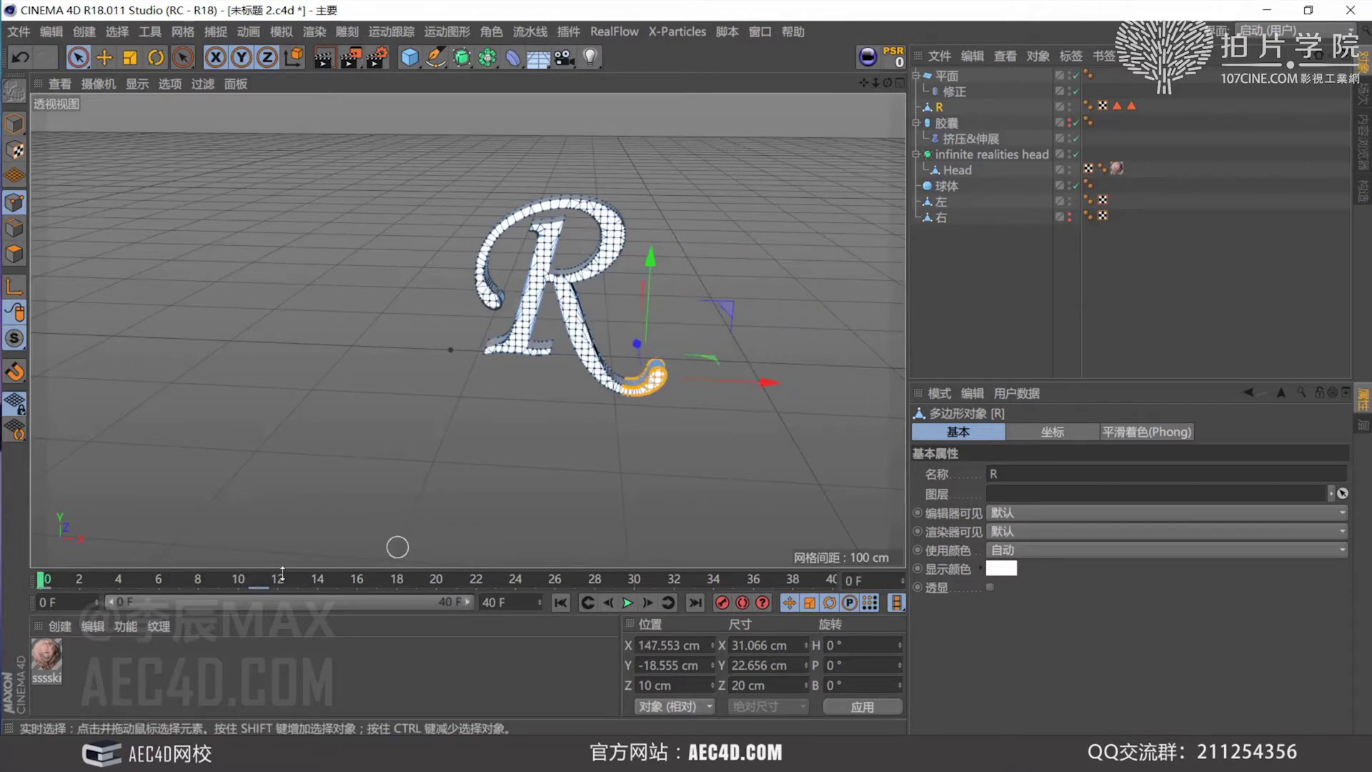
pyautogui.moveTo(63, 588)
pyautogui.mouseDown()
pyautogui.moveTo(478, 579)
pyautogui.moveTo(50, 589)
pyautogui.mouseUp()
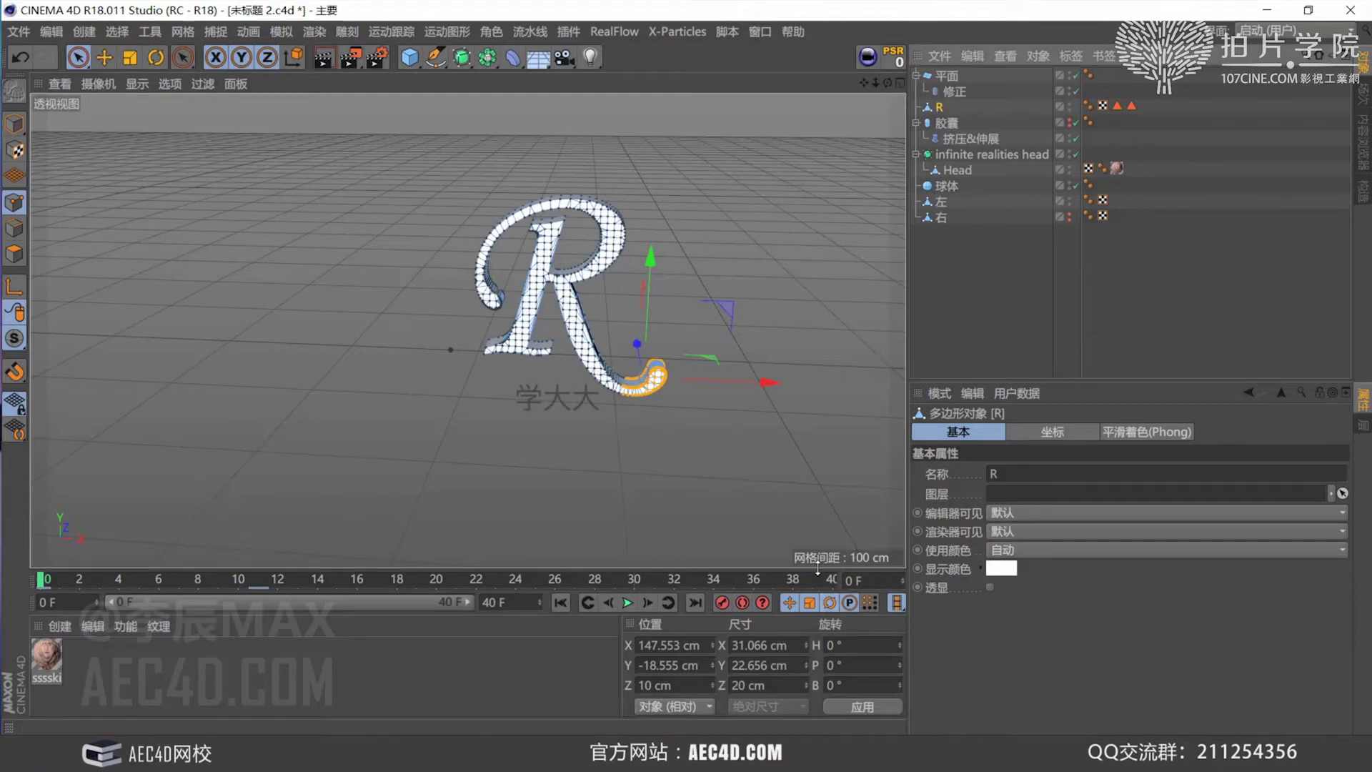
pyautogui.hotkey('ctrl', 'z')
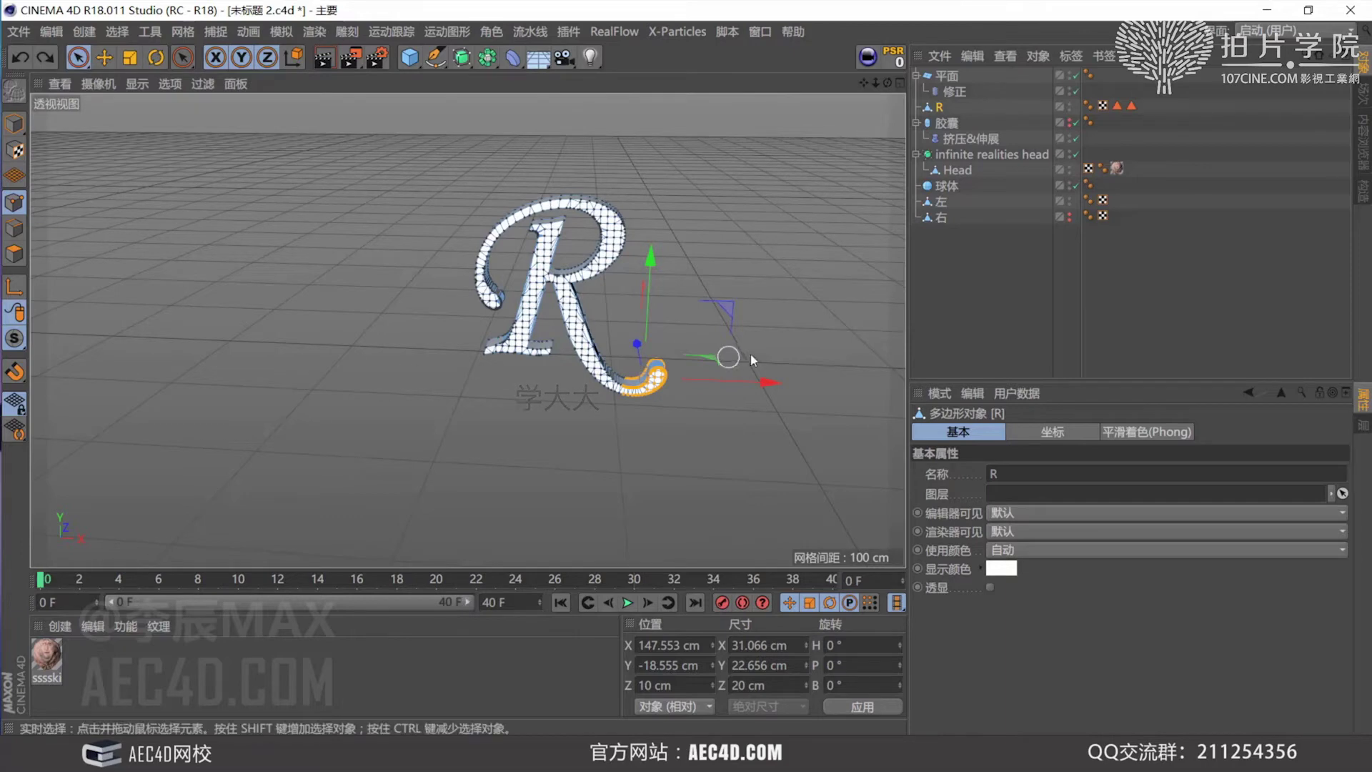
pyautogui.hotkey('ctrl', 'y')
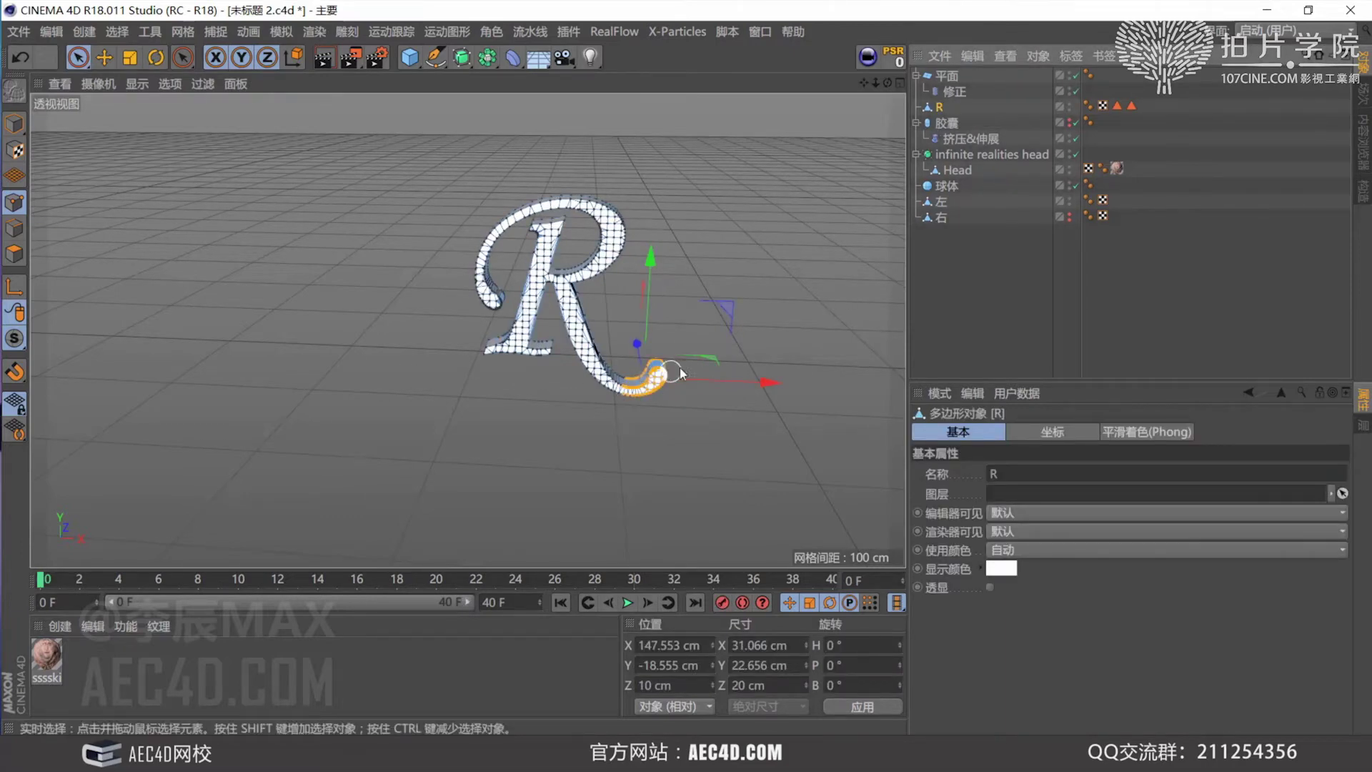
pyautogui.hotkey('ctrl', 'z')
pyautogui.hotkey('ctrl', 'y')
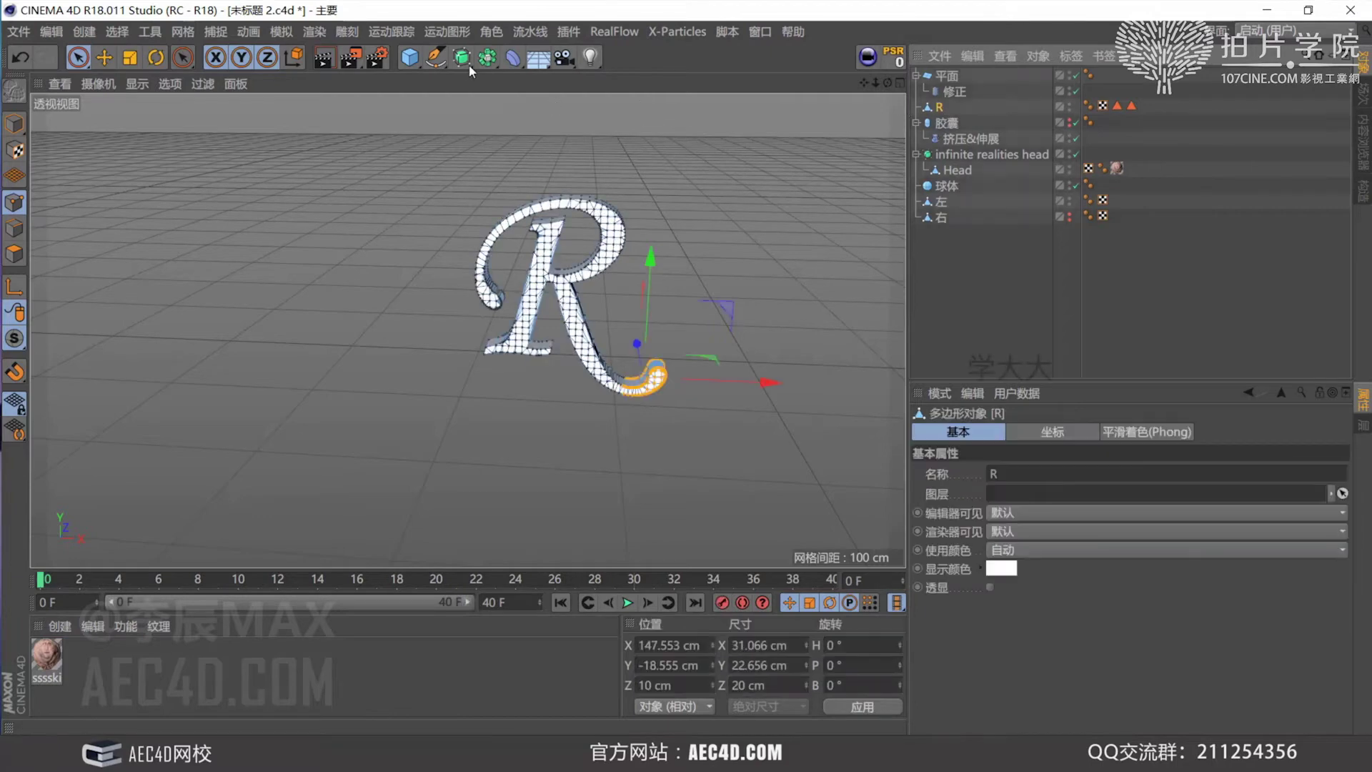
# Add a Correction (修正) deformer as a child of the letter R
pyautogui.click(512, 57)
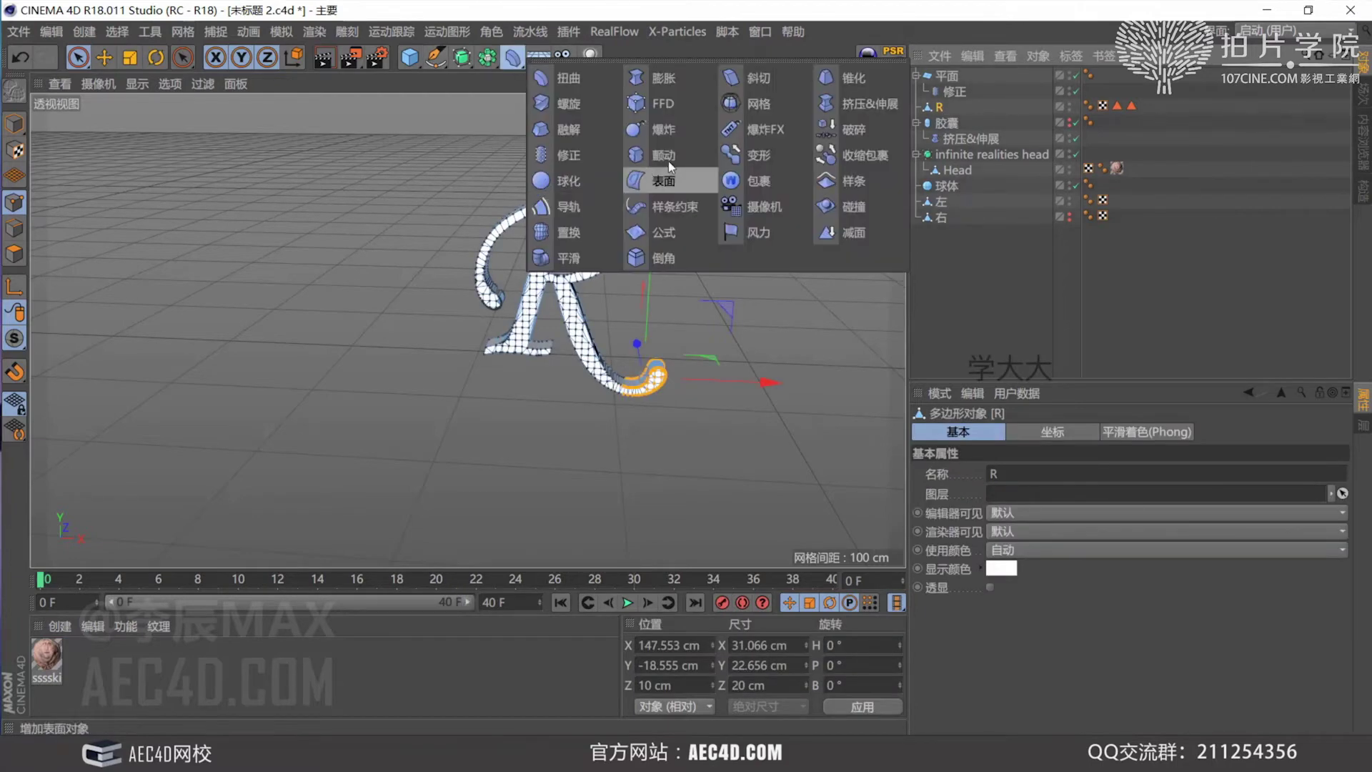
pyautogui.keyDown('shift'); pyautogui.click(592, 155); pyautogui.keyUp('shift')
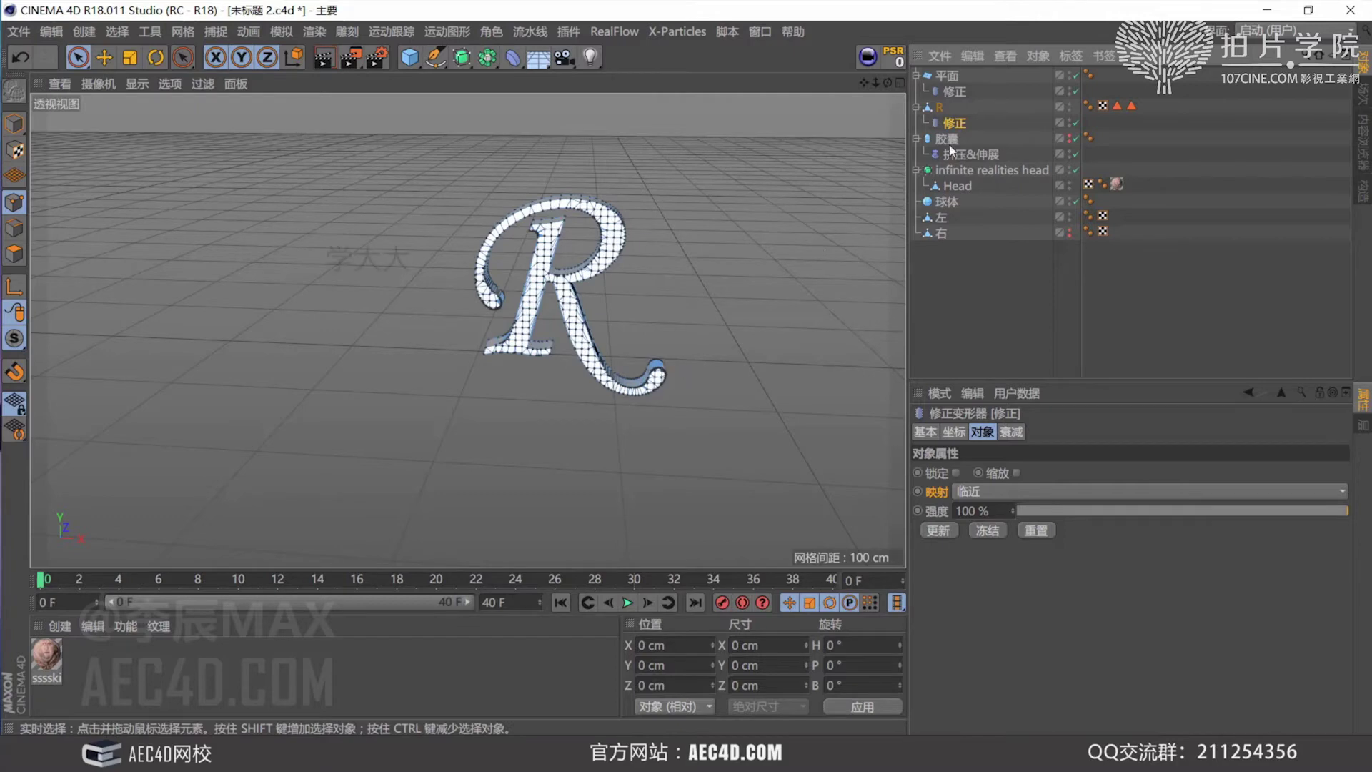
# Set the Live Selection tool's mode to Soft Selection (柔和选择)
pyautogui.click(78, 59)
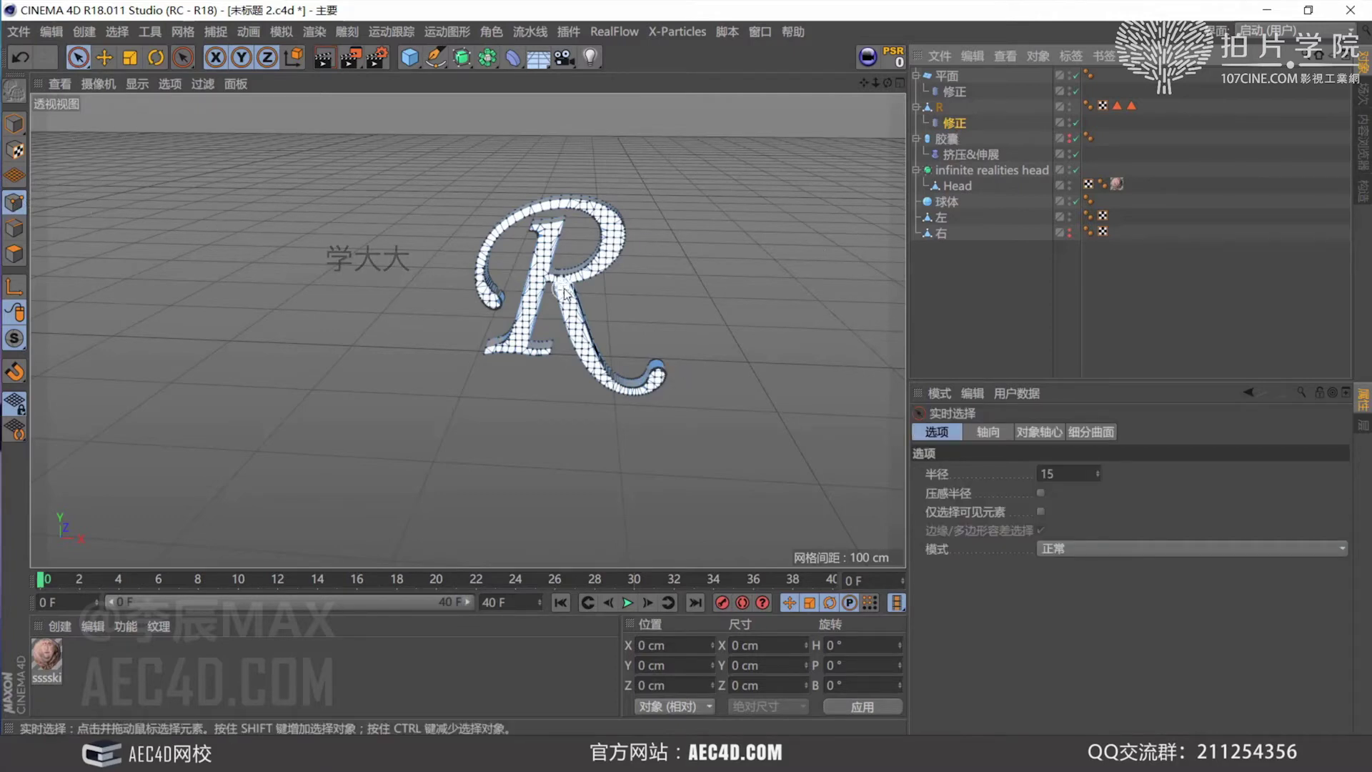
pyautogui.click(1096, 548)
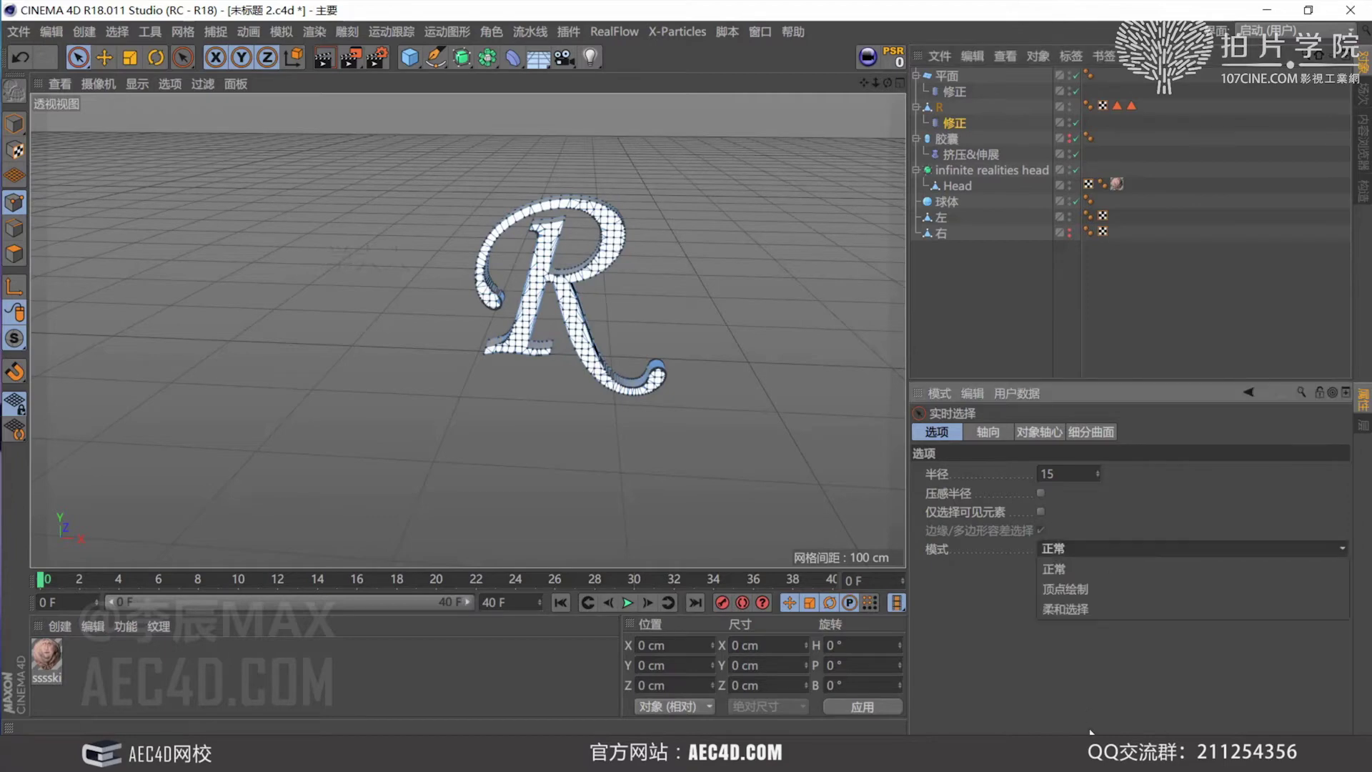
pyautogui.click(1087, 609)
pyautogui.scroll(4, 718, 320)
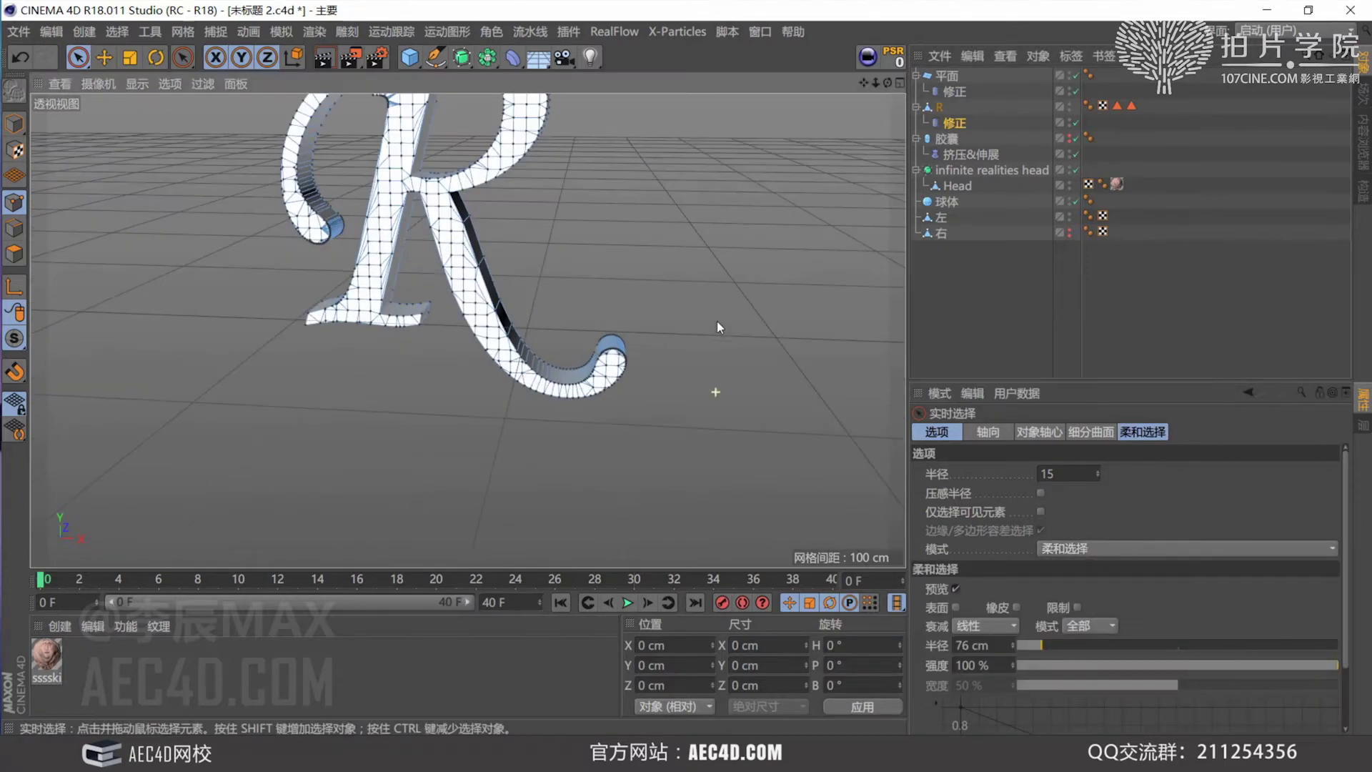
# Select the letter R's Correction deformer and mark the points at the curled end of the lower tail
pyautogui.click(953, 122)
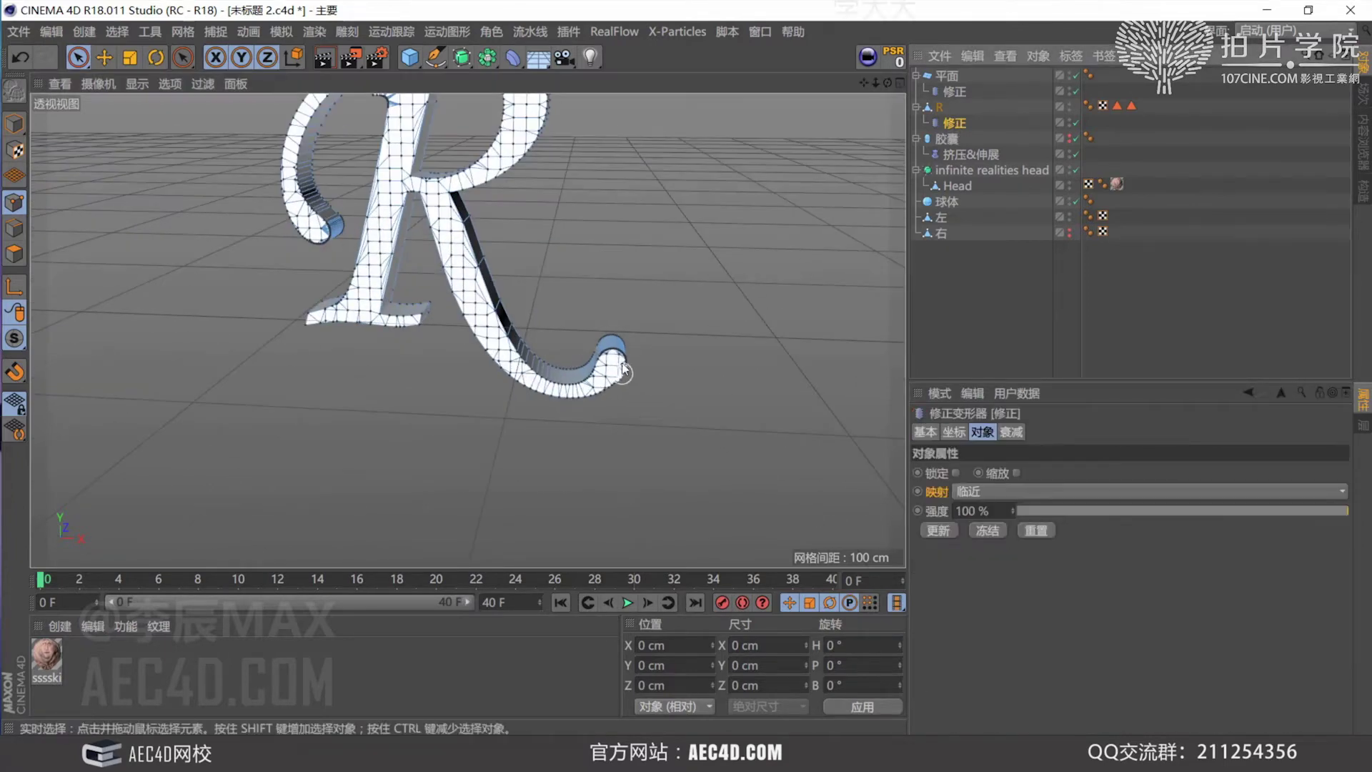
pyautogui.press('o')
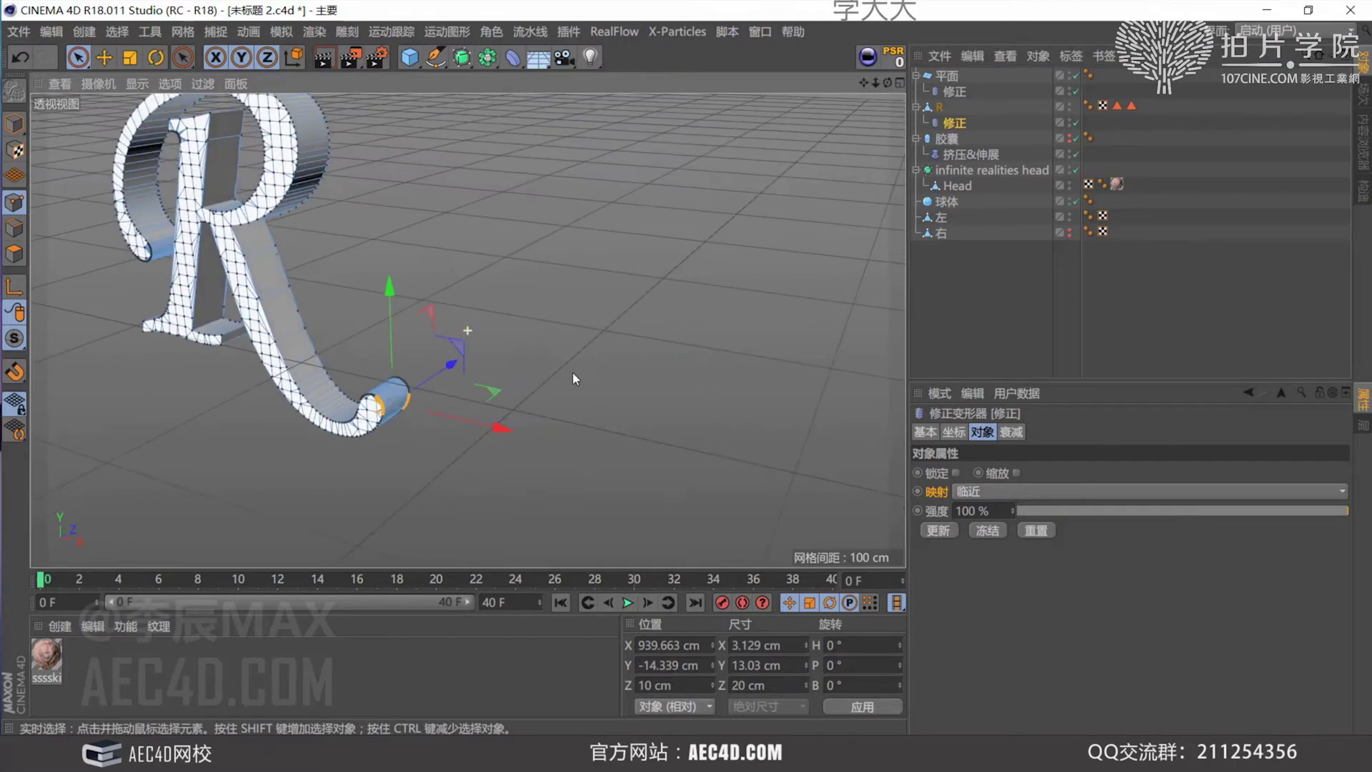
pyautogui.moveTo(377, 413); pyautogui.dragTo(408, 398)
pyautogui.scroll(5, 414, 384)
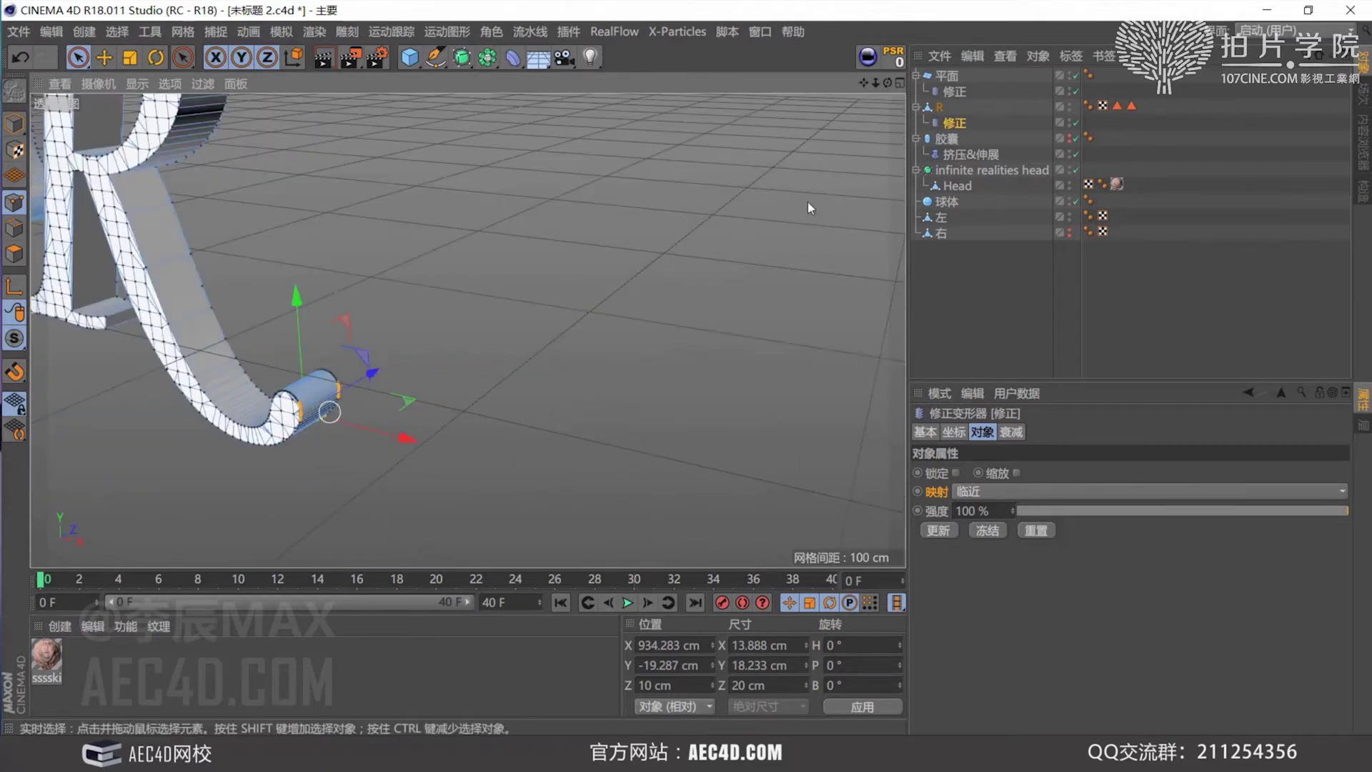
pyautogui.scroll(-5, 346, 396)
# Select the letter R's own points at the tip of its tail and set the soft selection radius to 74 cm
pyautogui.click(938, 107)
pyautogui.keyDown('alt'); pyautogui.moveTo(315, 308); pyautogui.dragTo(411, 304); pyautogui.keyUp('alt')
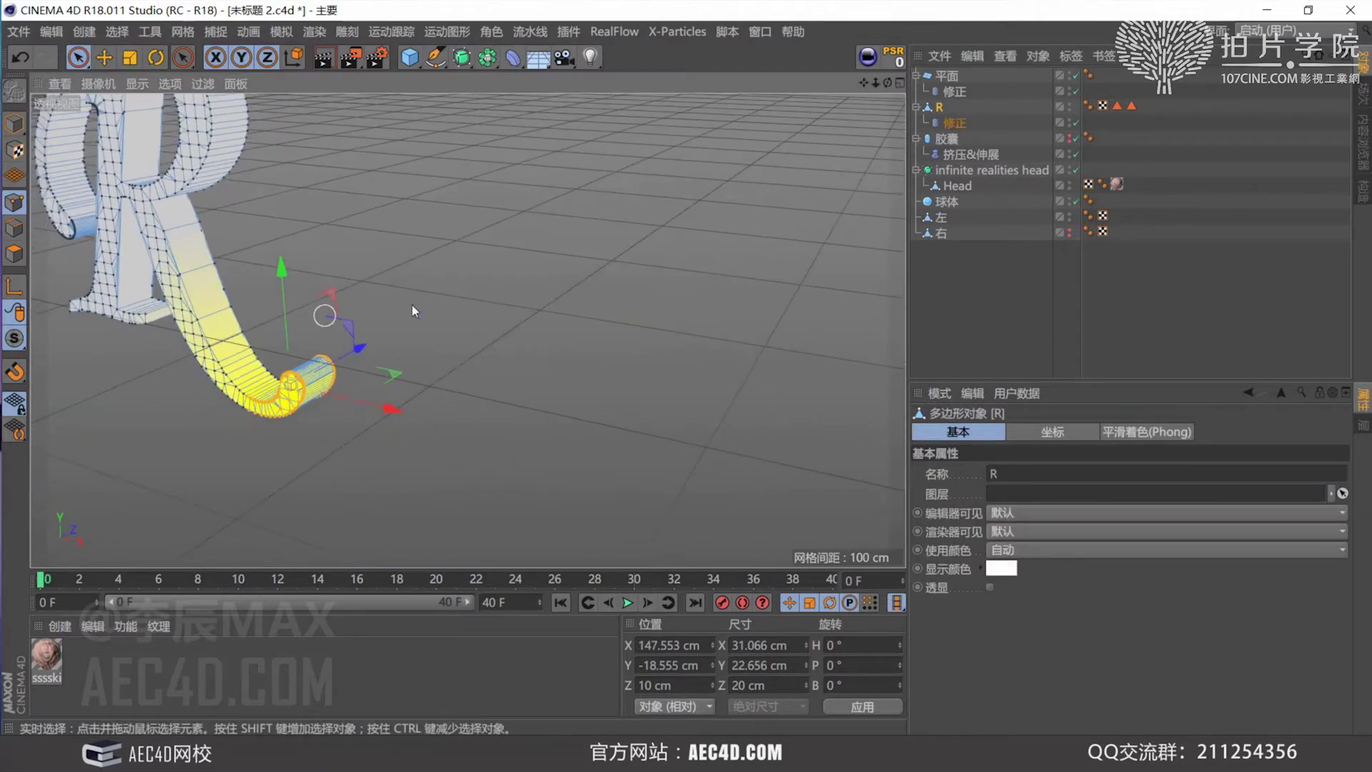
pyautogui.click(440, 398)
pyautogui.keyDown('alt'); pyautogui.moveTo(440, 399); pyautogui.dragTo(422, 413); pyautogui.keyUp('alt')
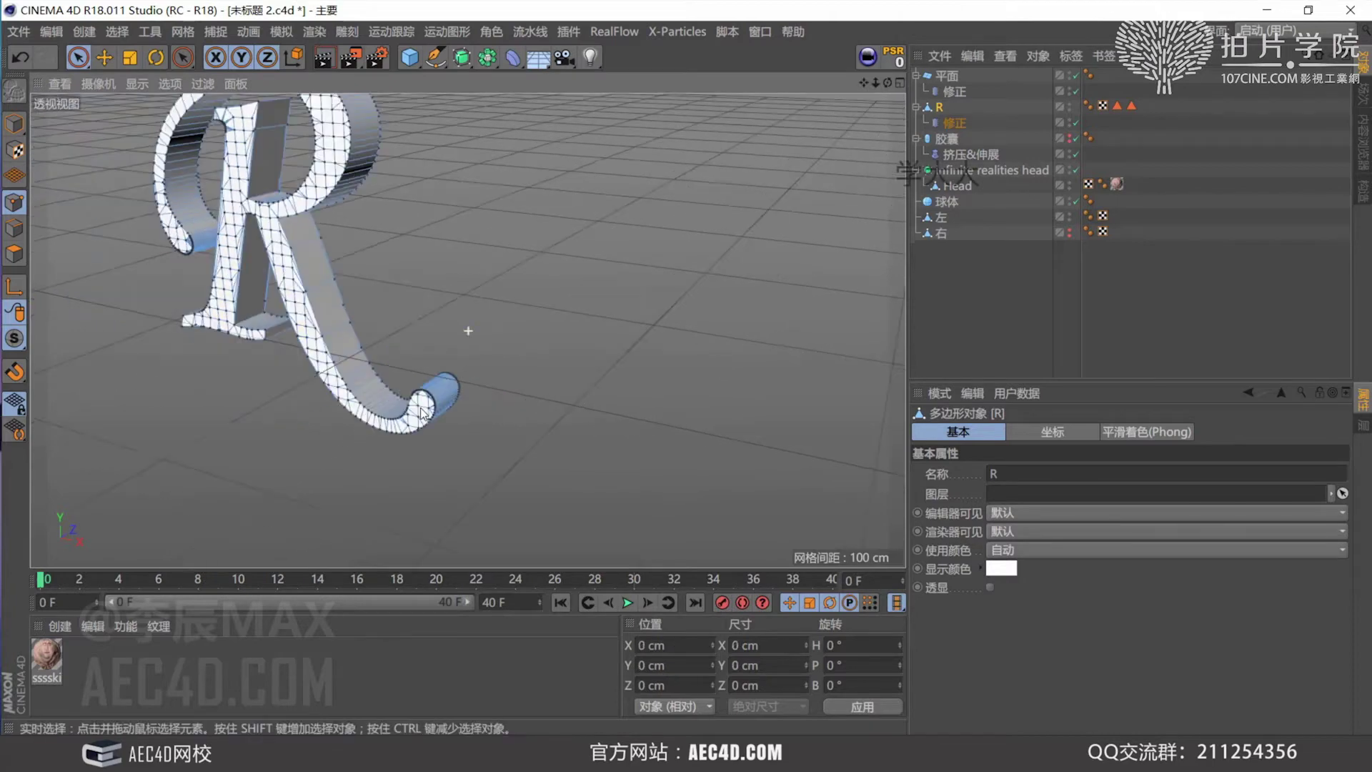
pyautogui.doubleClick(461, 401)
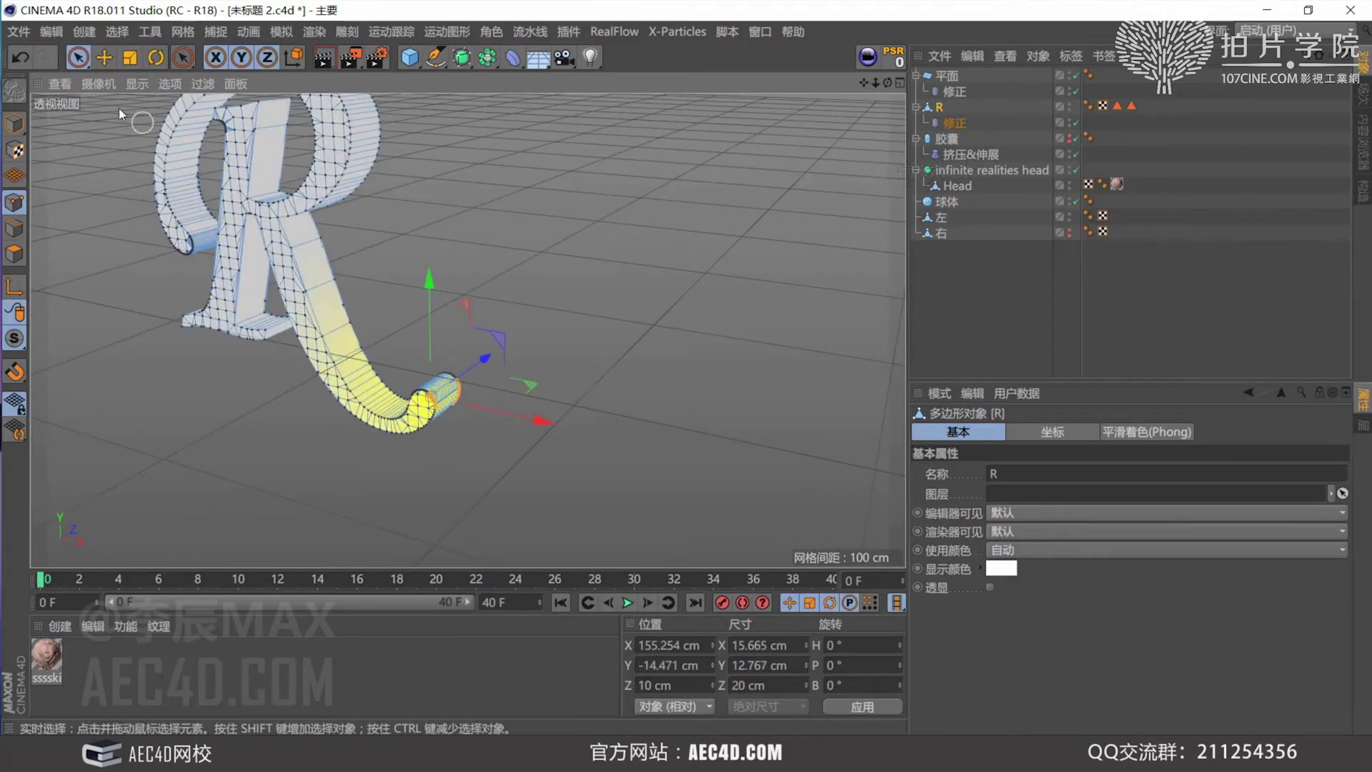
pyautogui.click(79, 60)
pyautogui.moveTo(1042, 640); pyautogui.dragTo(1040, 641)
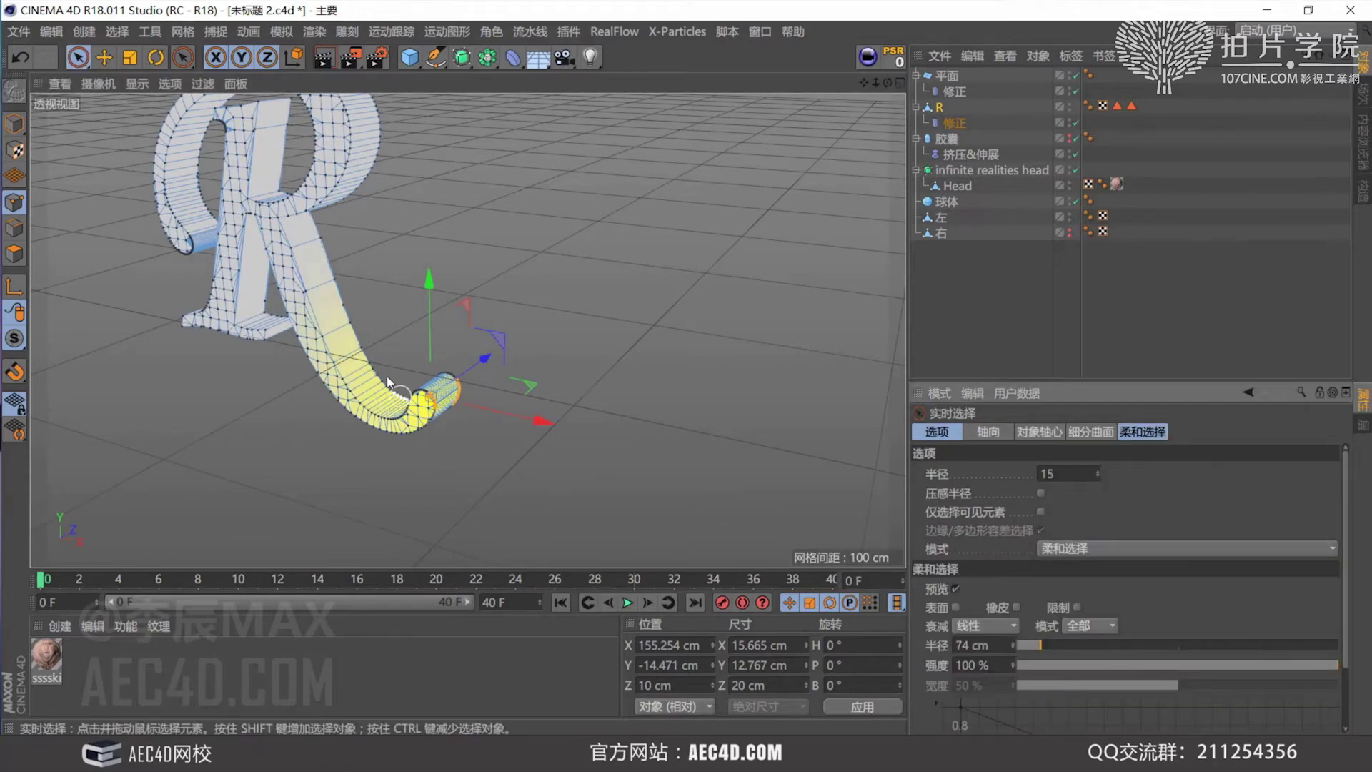
pyautogui.keyDown('alt'); pyautogui.moveTo(387, 376); pyautogui.dragTo(327, 309); pyautogui.keyUp('alt')
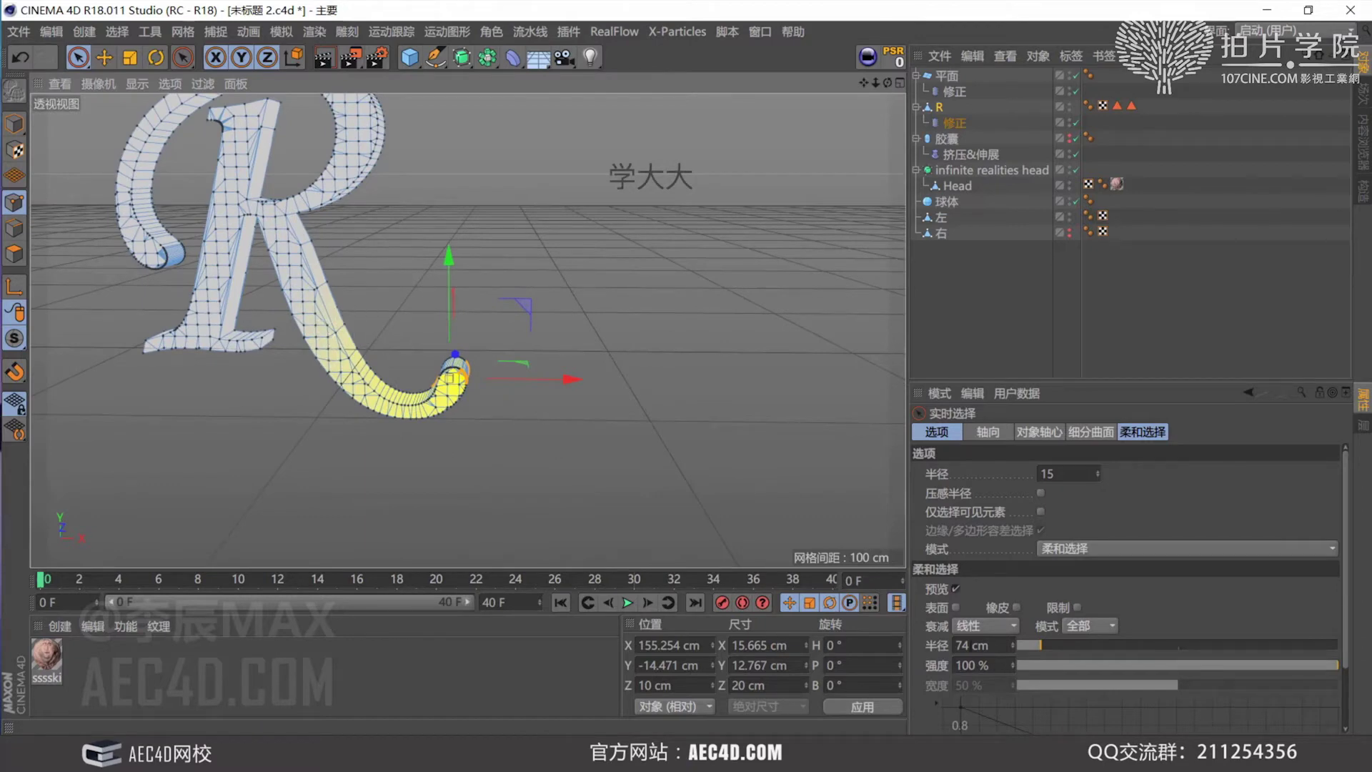
# On the Correction deformer, limit Live Selection to visible elements (仅选择可见元素) and reselect the points along the front and back of the tail tip
pyautogui.click(954, 123)
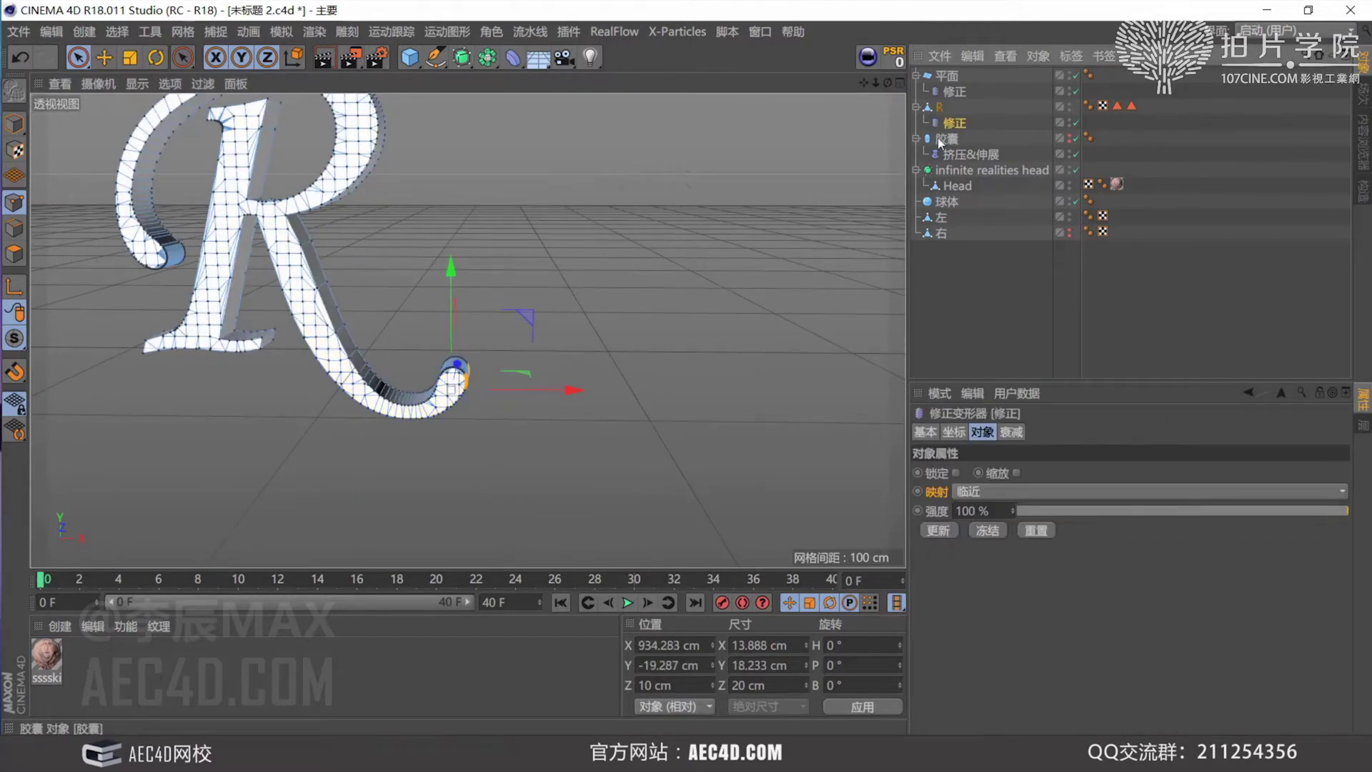
pyautogui.scroll(5, 400, 371)
pyautogui.keyDown('alt'); pyautogui.moveTo(400, 372); pyautogui.dragTo(353, 401); pyautogui.keyUp('alt')
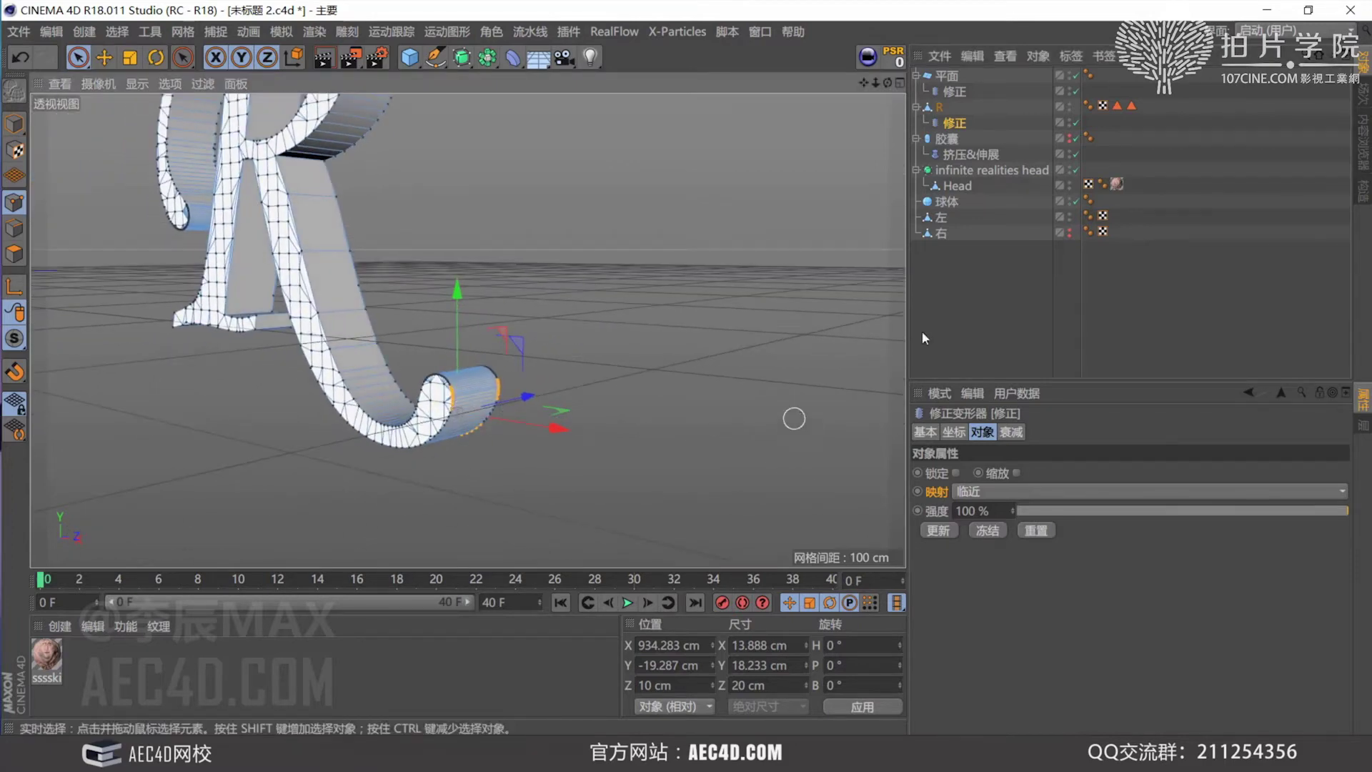
pyautogui.click(84, 61)
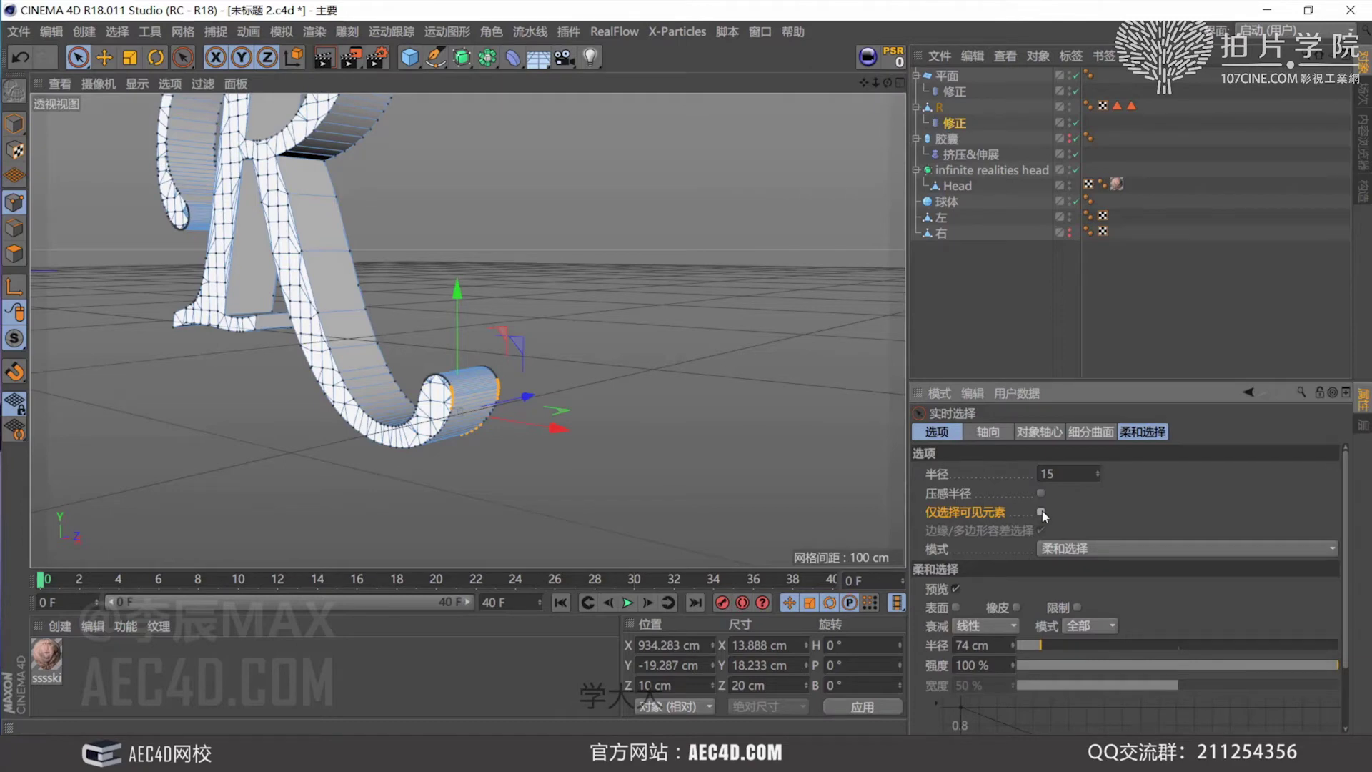
pyautogui.click(465, 416)
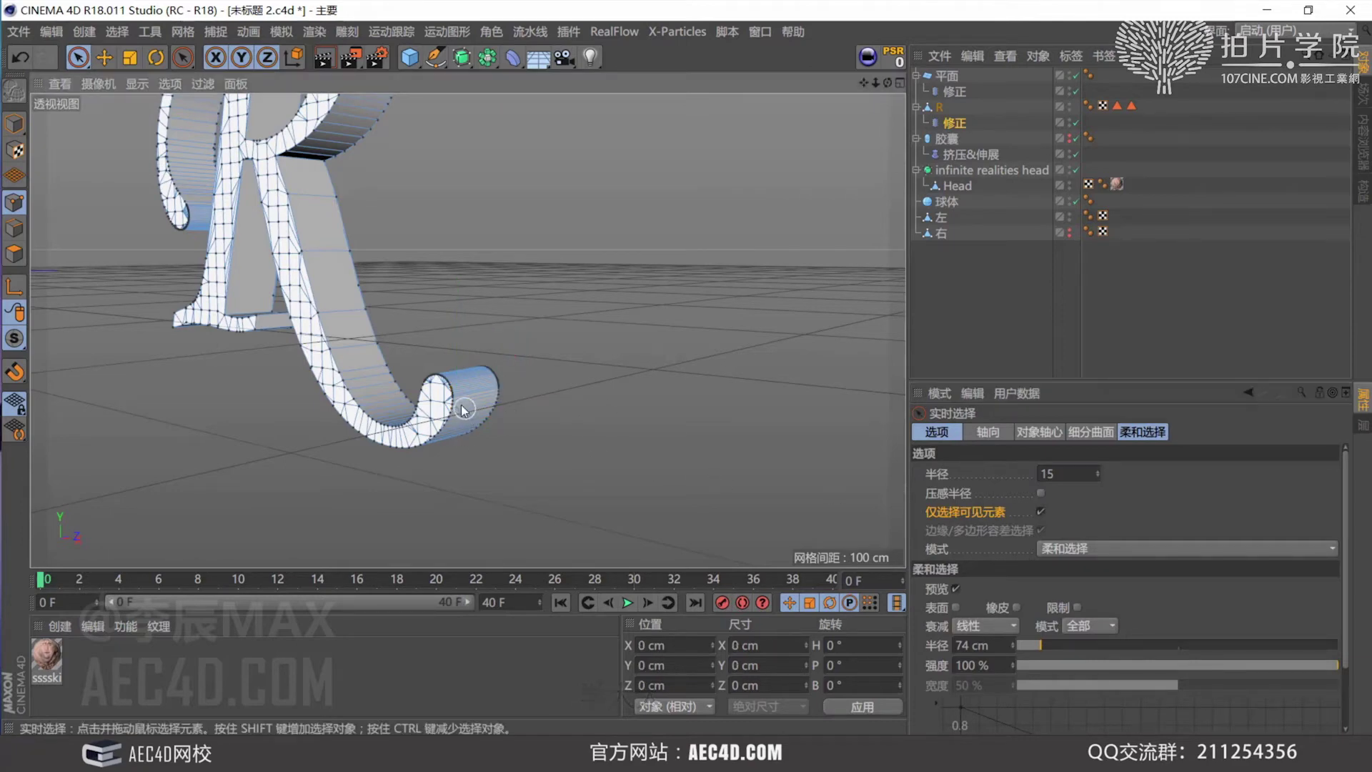
pyautogui.click(455, 400)
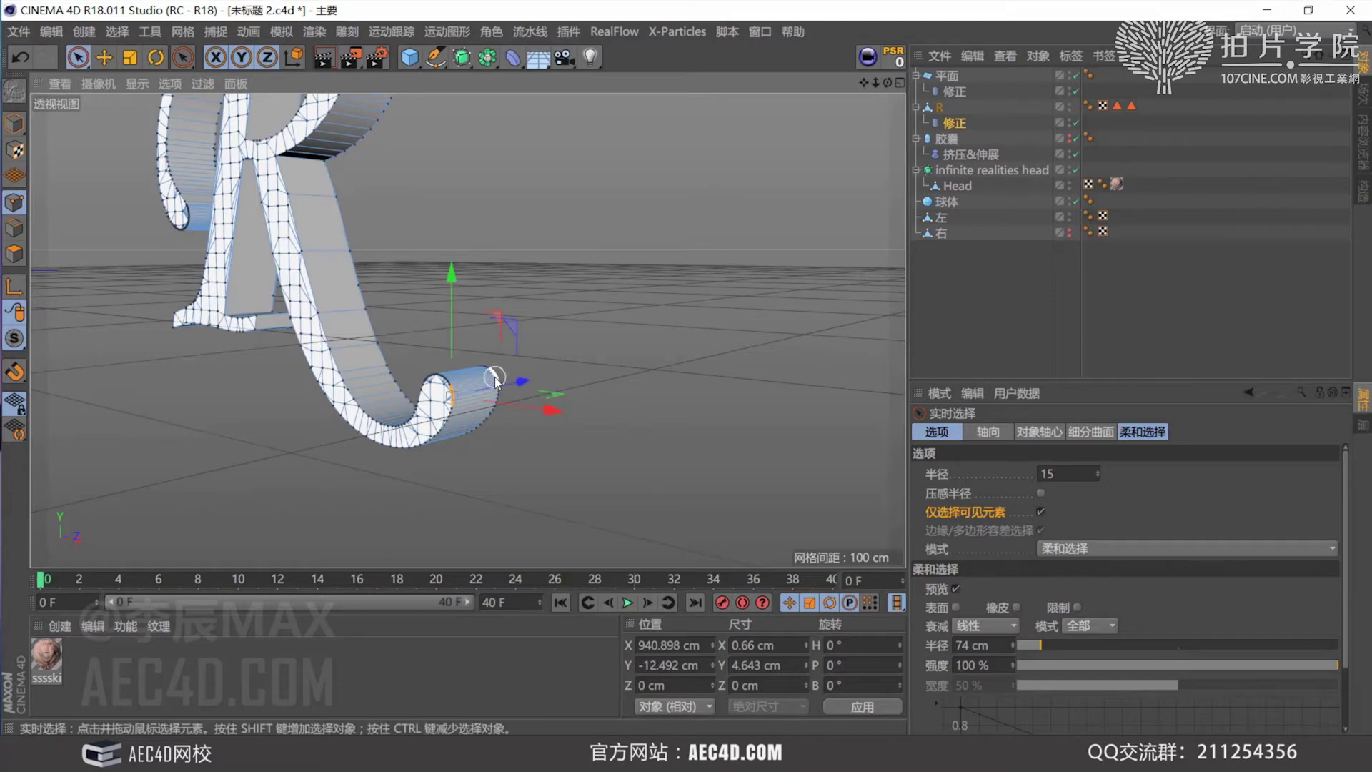
pyautogui.keyDown('alt'); pyautogui.moveTo(493, 386); pyautogui.dragTo(515, 384); pyautogui.keyUp('alt')
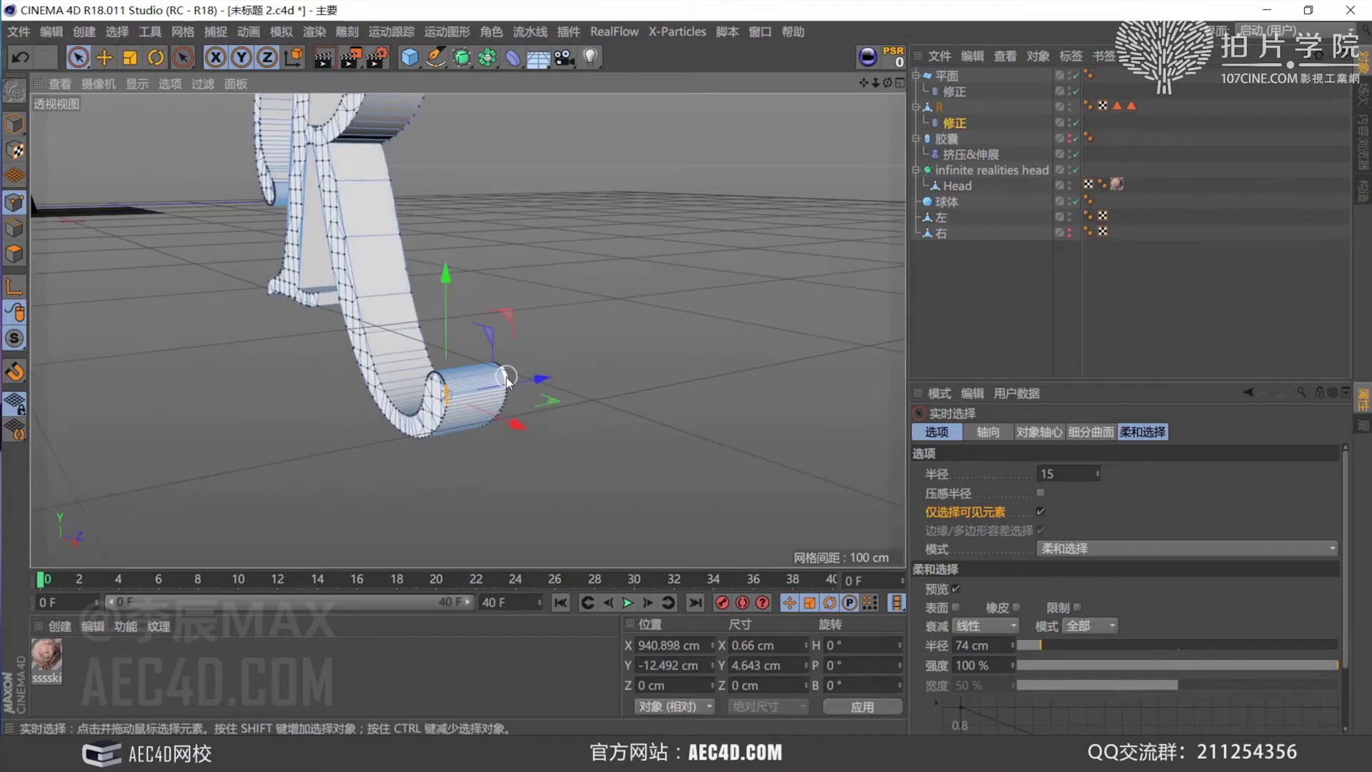
pyautogui.click(506, 395)
# Move the marked tail-tip points outward and upward to about X 990 cm and Y -3.4 cm
pyautogui.keyDown('alt'); pyautogui.moveTo(504, 400); pyautogui.dragTo(488, 424); pyautogui.keyUp('alt')
pyautogui.hotkey('ctrl', 'z')
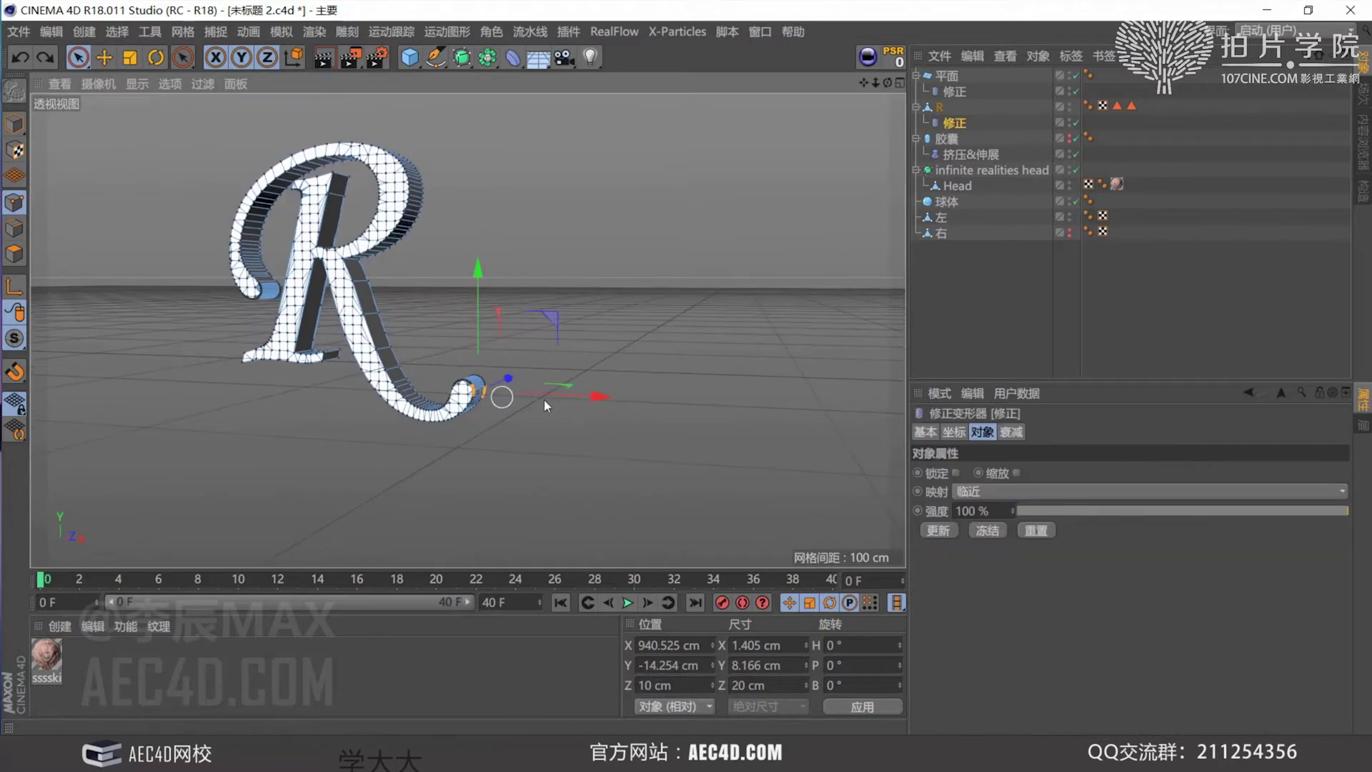
pyautogui.moveTo(590, 400); pyautogui.dragTo(666, 387)
pyautogui.moveTo(573, 284); pyautogui.dragTo(564, 263)
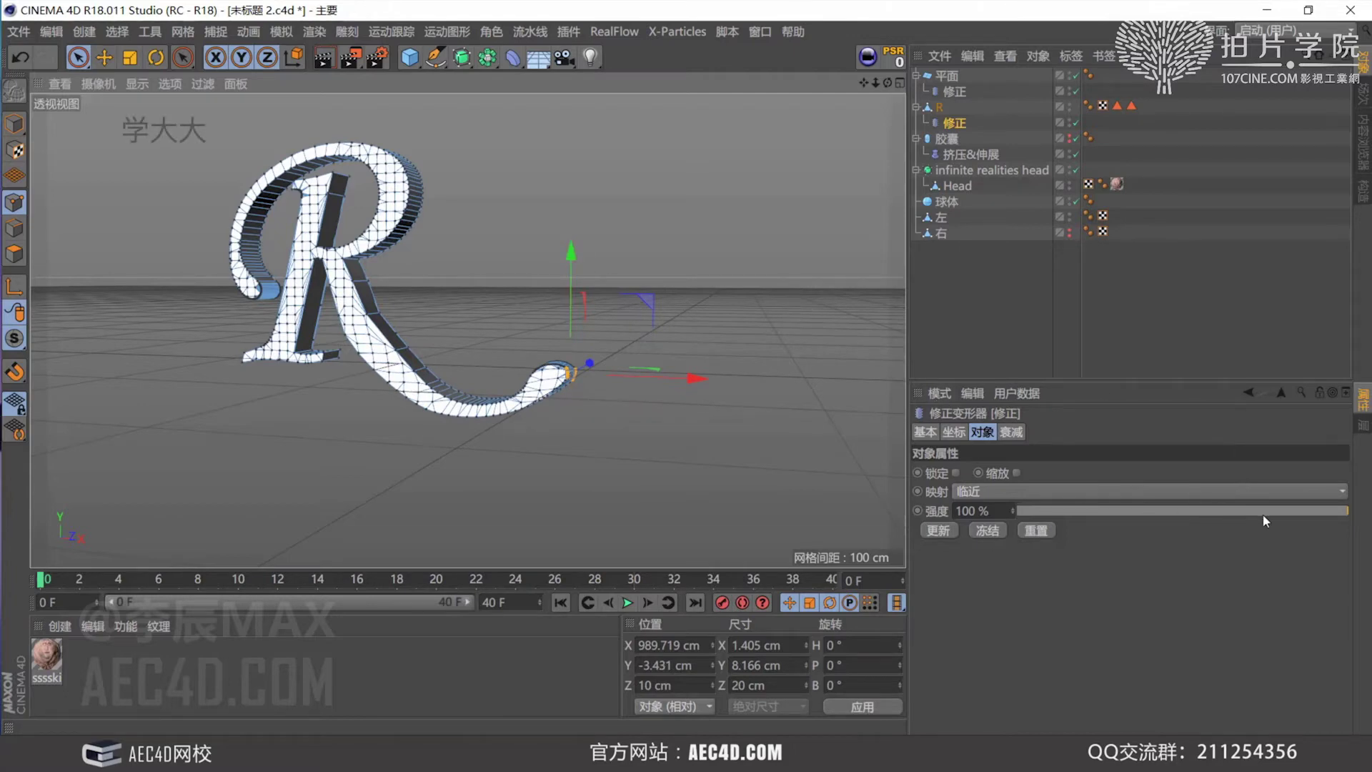
# Keyframe the Correction deformer's strength (强度) at 0% on frame 0 and 100% on frame 10
pyautogui.click(1297, 511)
pyautogui.moveTo(1296, 513); pyautogui.dragTo(856, 522)
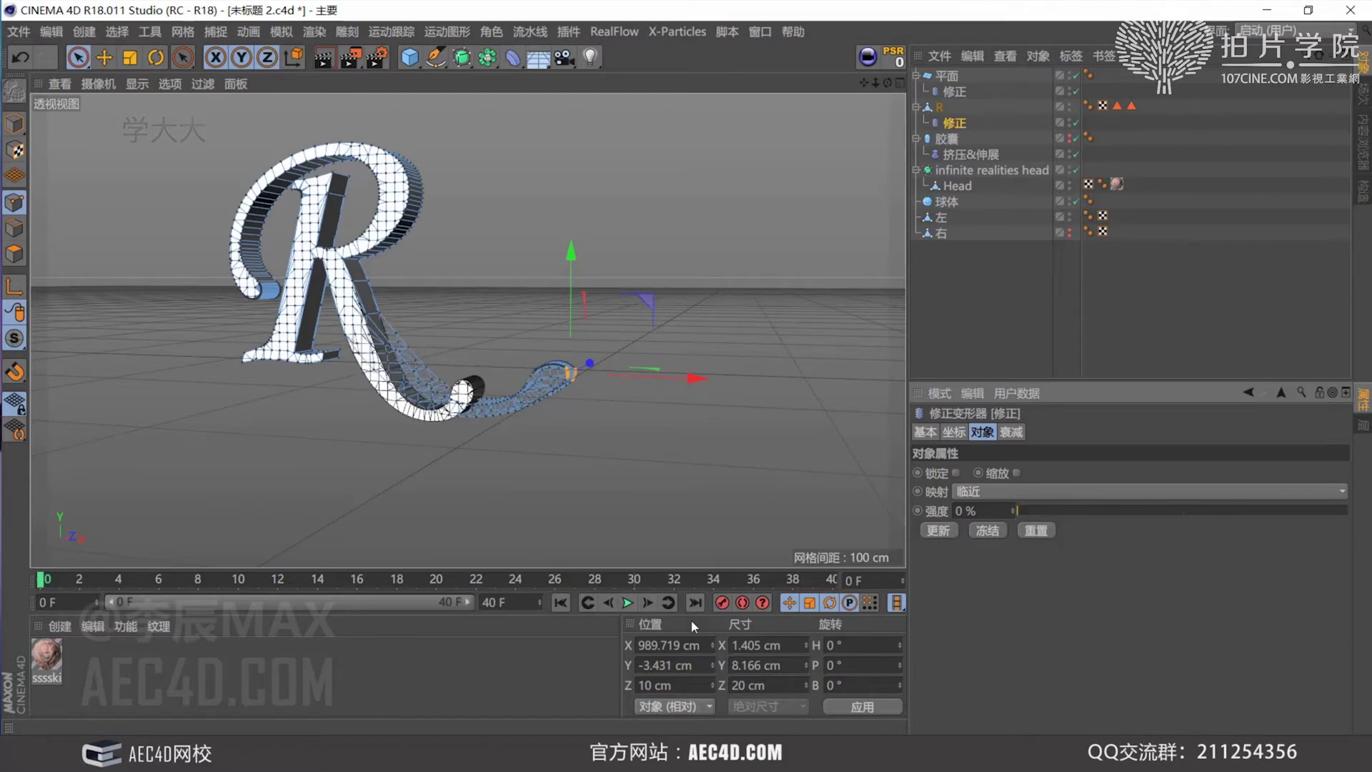
pyautogui.keyDown('ctrl'); pyautogui.click(917, 510); pyautogui.keyUp('ctrl')
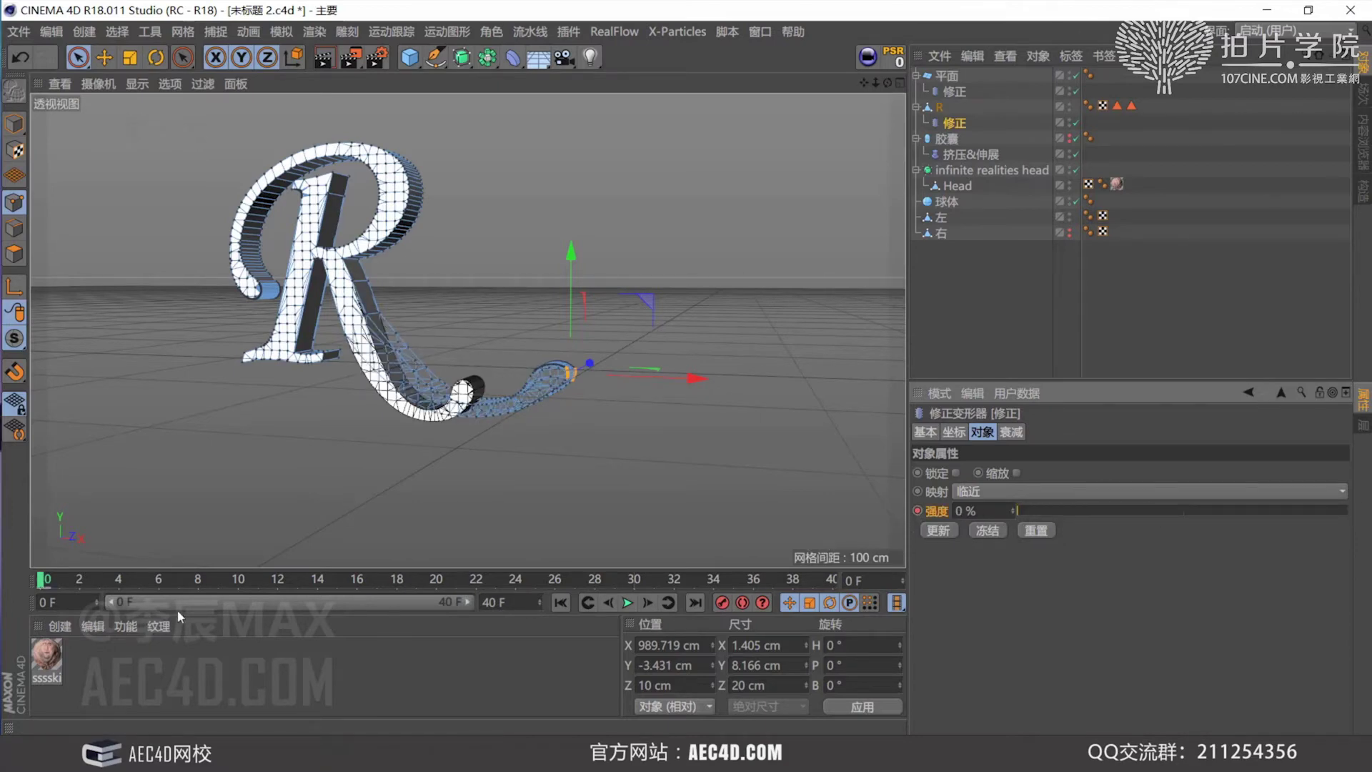
pyautogui.click(236, 580)
pyautogui.moveTo(1029, 512); pyautogui.dragTo(1347, 510)
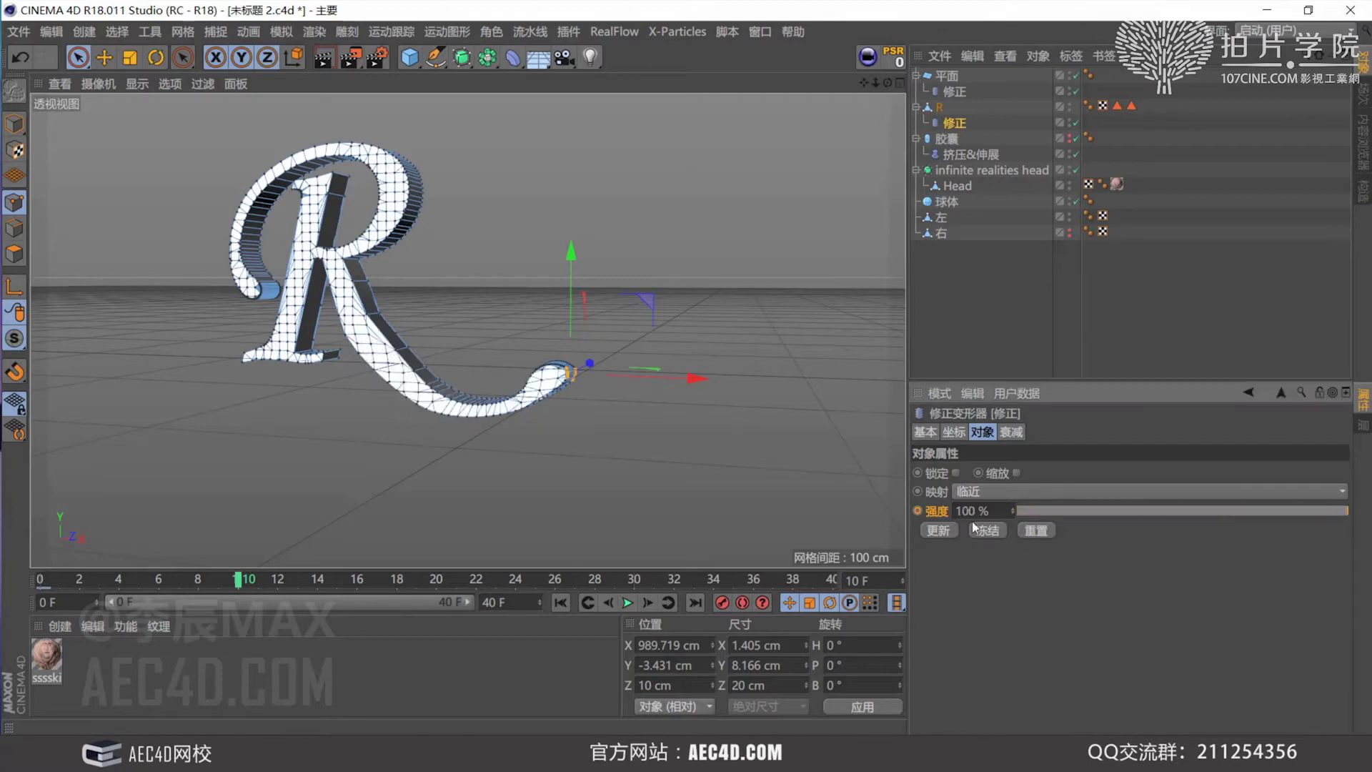
pyautogui.keyDown('ctrl'); pyautogui.click(919, 511); pyautogui.keyUp('ctrl')
# Play the tail's strength animation from frame 0 and return to the start
pyautogui.moveTo(220, 575); pyautogui.dragTo(40, 579)
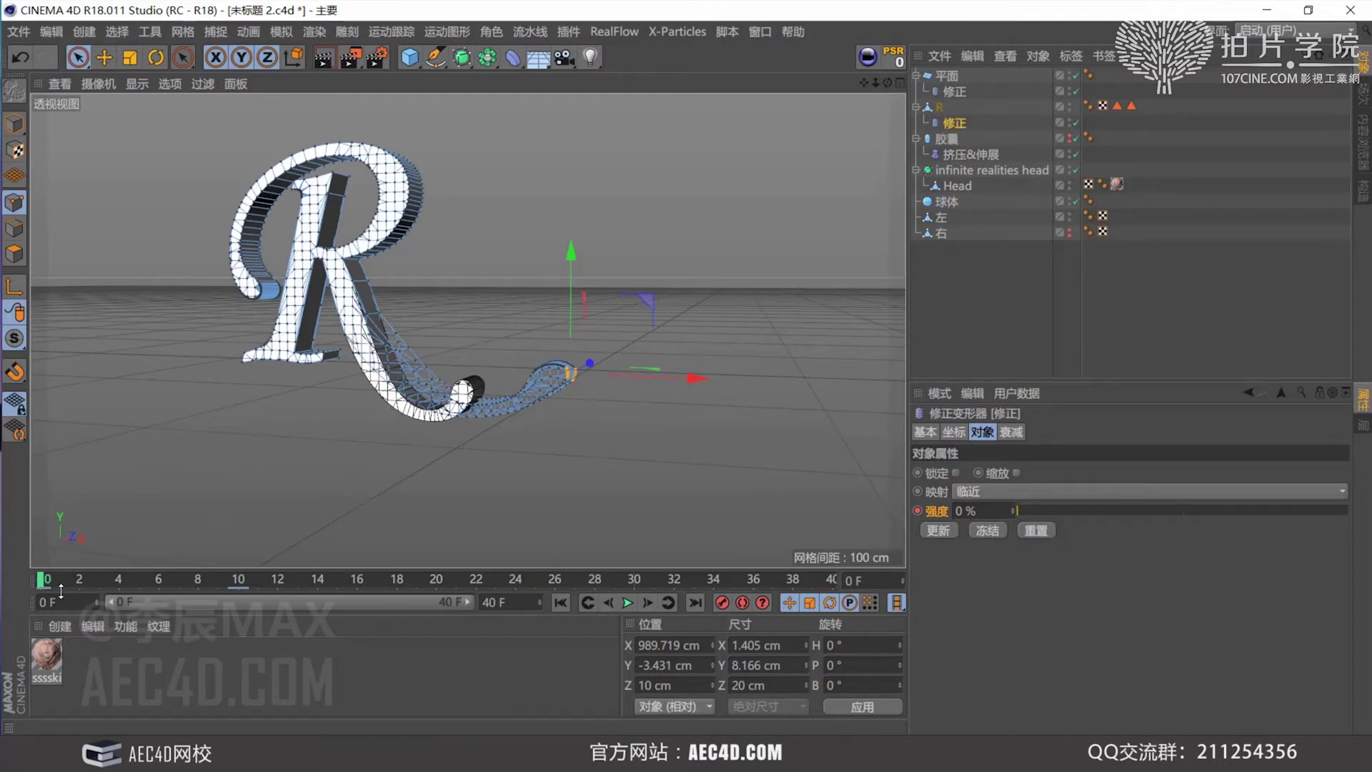
pyautogui.press('F8')
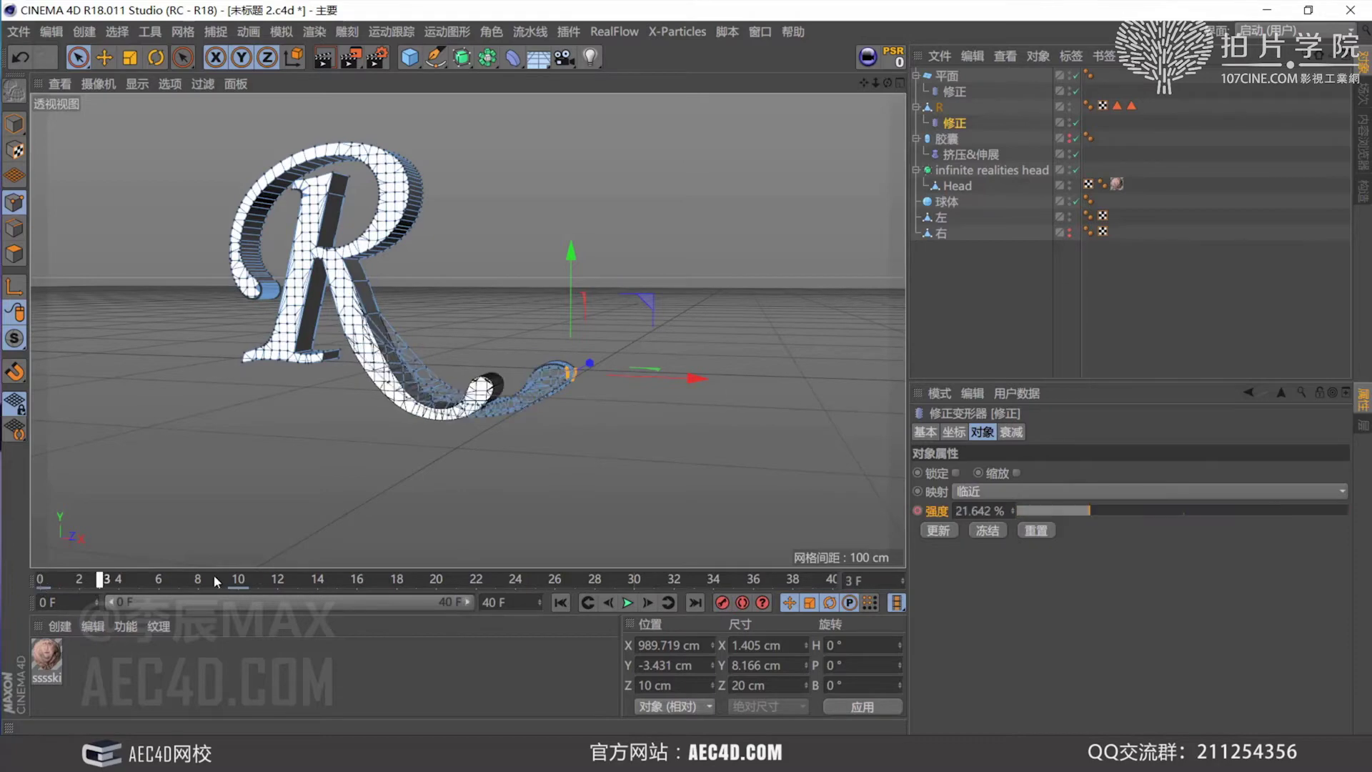
pyautogui.click(627, 602)
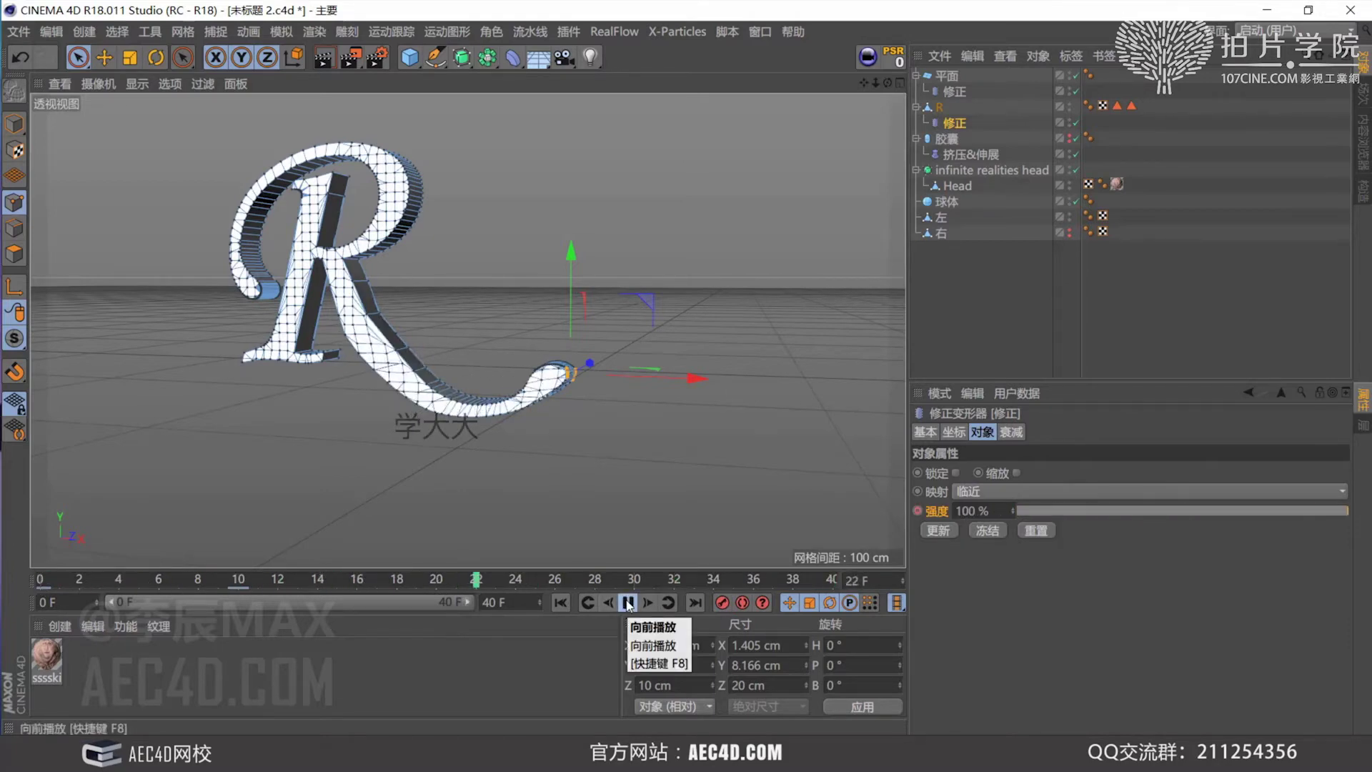
pyautogui.click(627, 602)
pyautogui.click(561, 603)
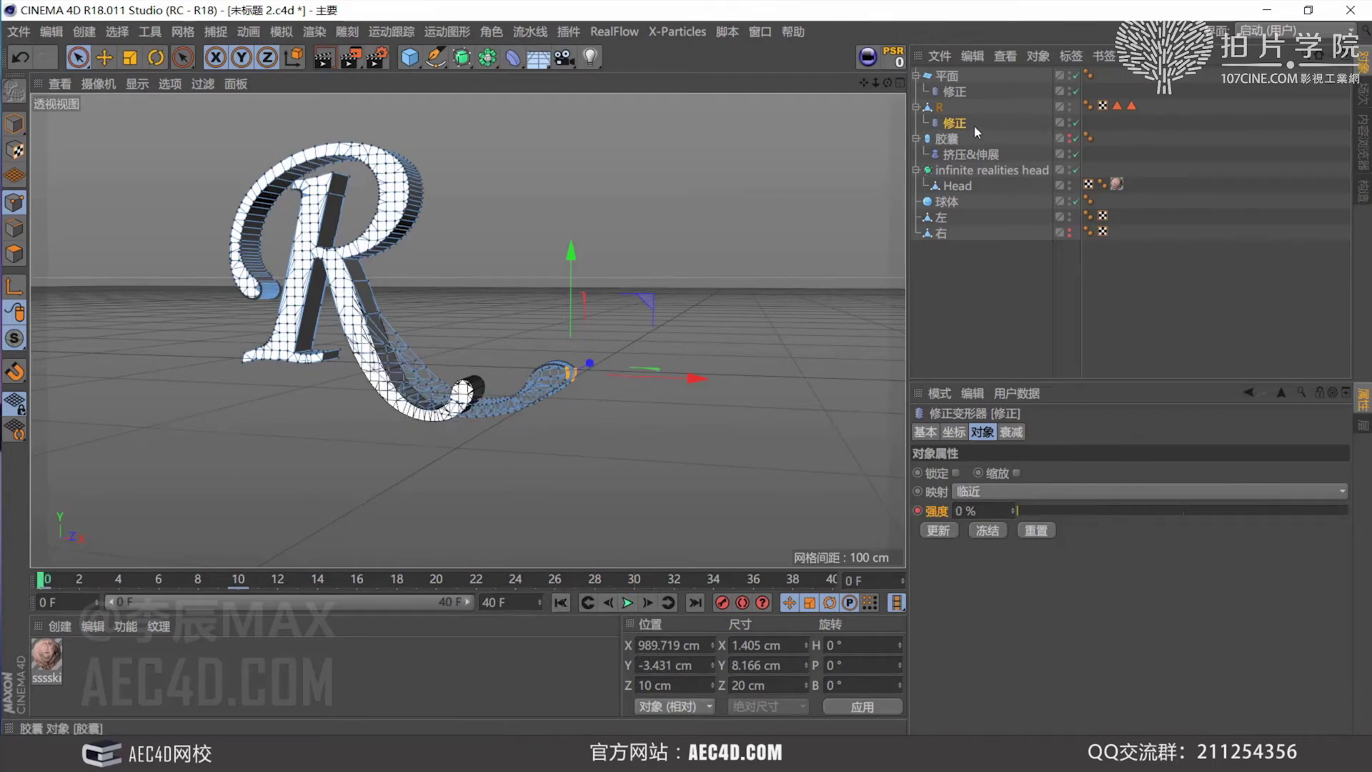
pyautogui.click(1075, 122)
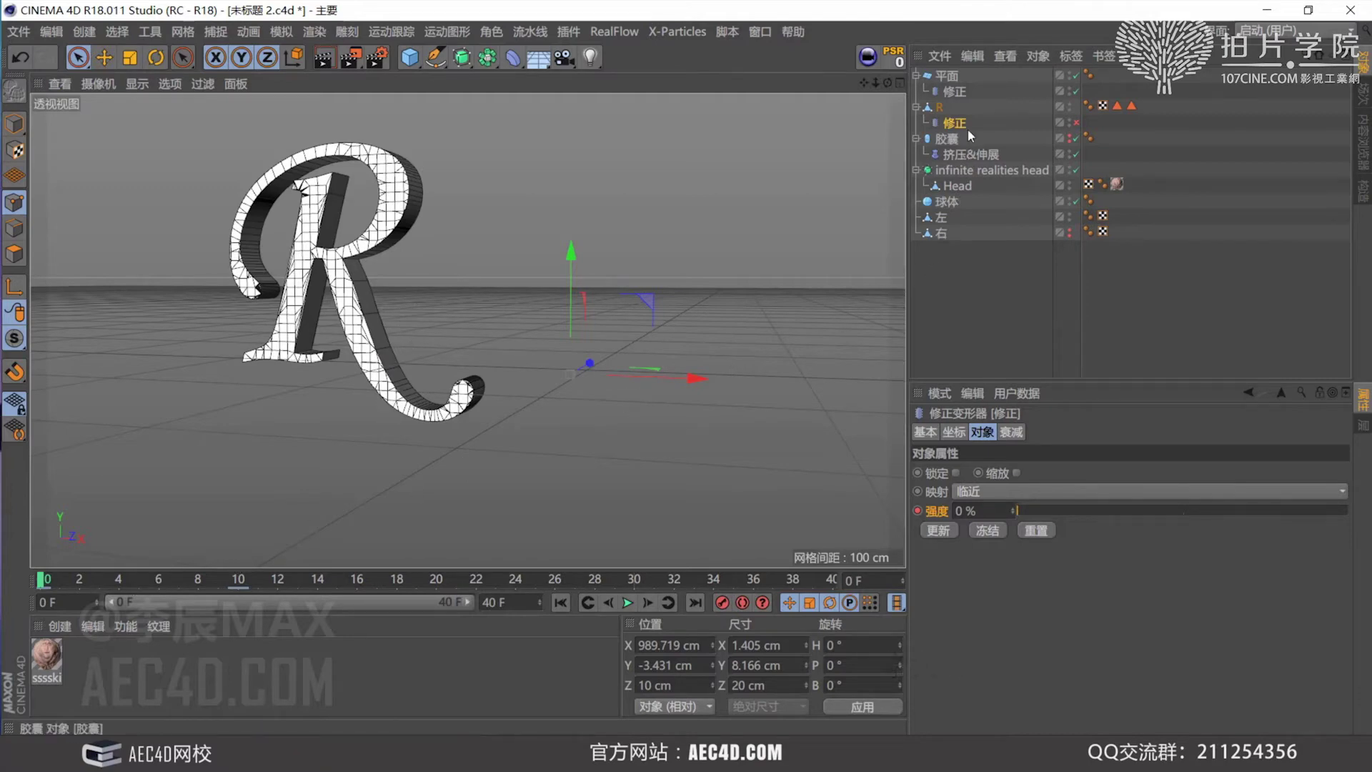
pyautogui.click(513, 62)
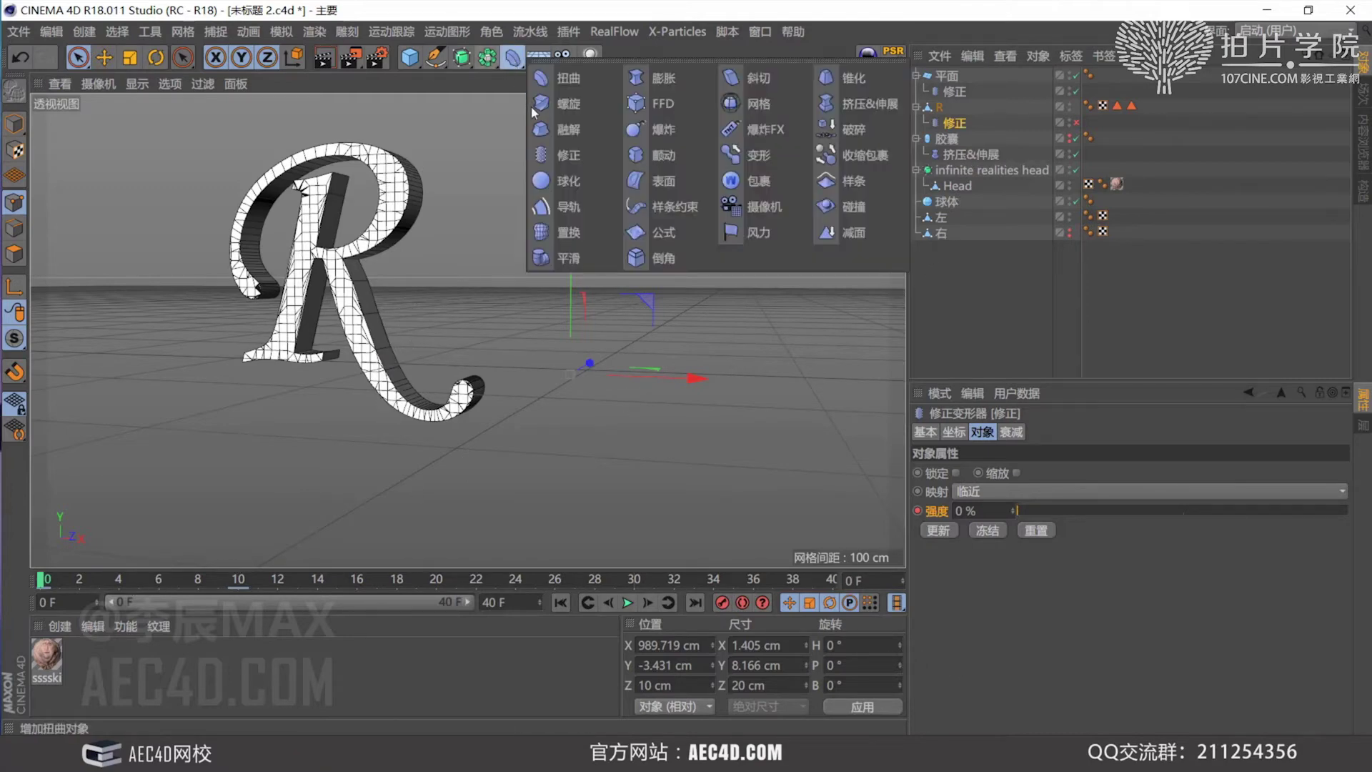
pyautogui.click(961, 308)
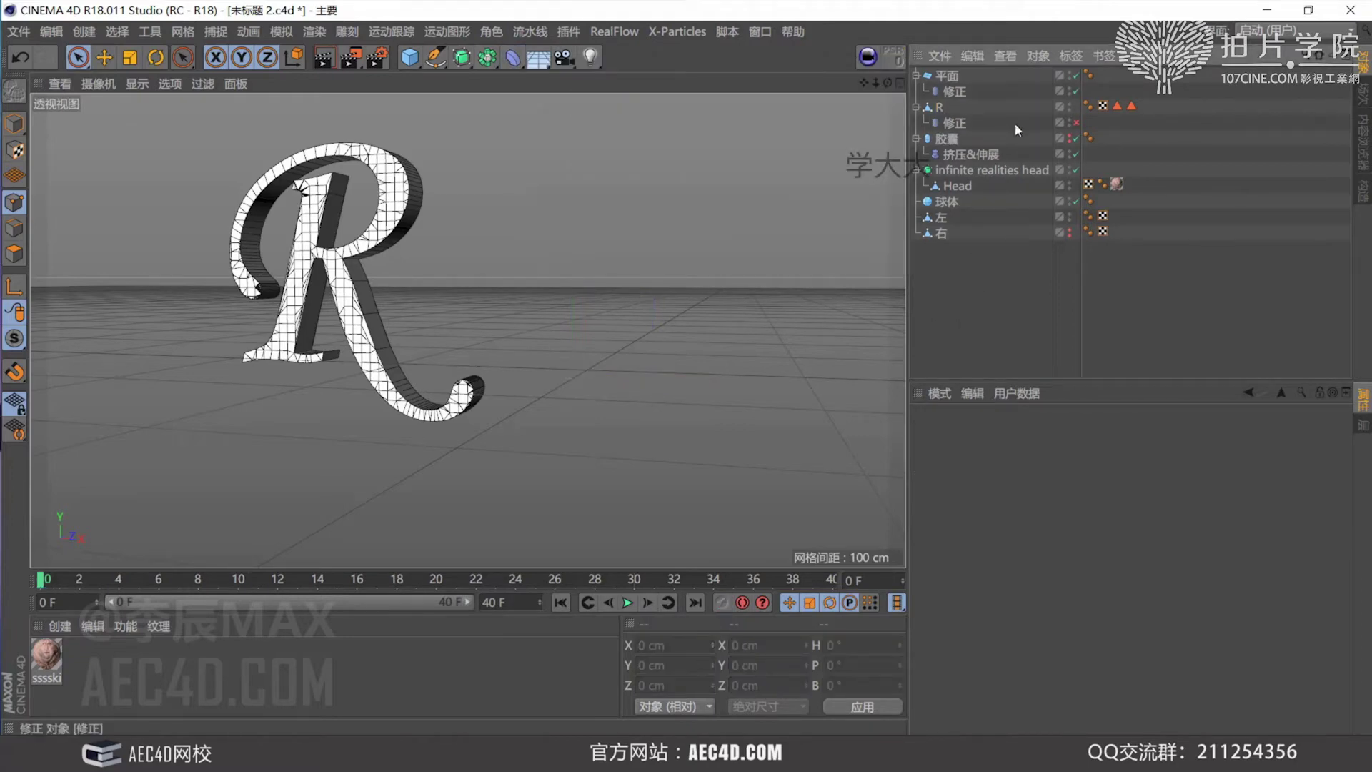
# Add a Jiggle (颤动) deformer as a child of the letter R
pyautogui.click(940, 107)
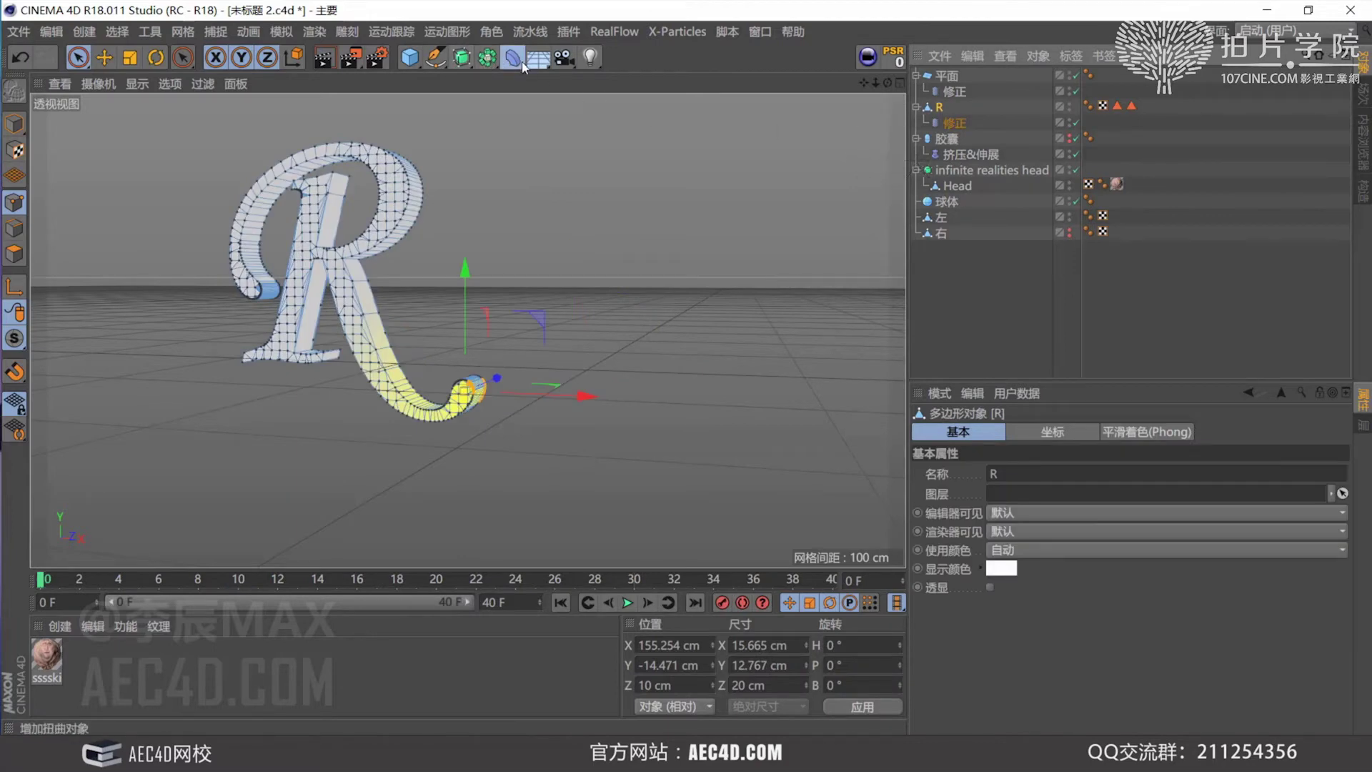
pyautogui.moveTo(521, 61); pyautogui.dragTo(675, 155)
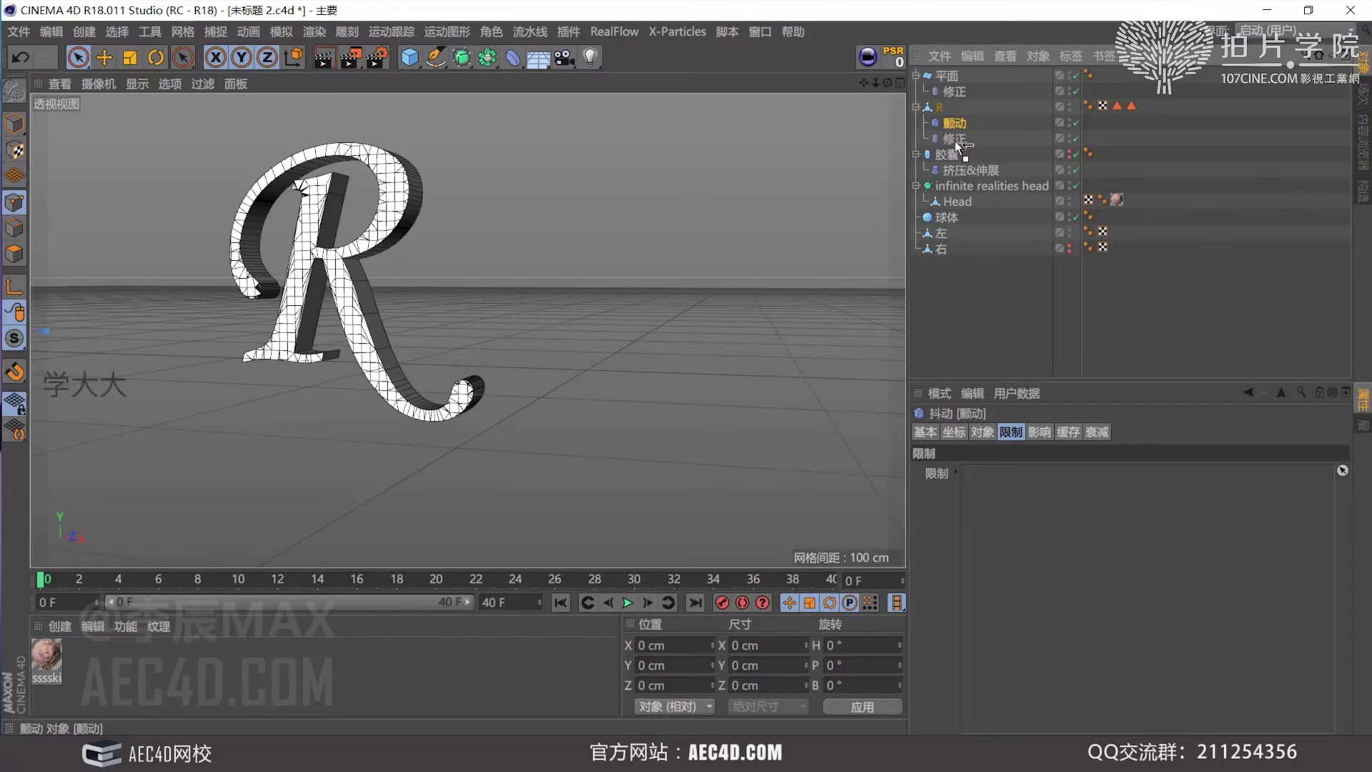
# Place the Correction (修正) deformer above Jiggle (颤动) under the letter R and play the tail animation
pyautogui.moveTo(954, 141); pyautogui.dragTo(940, 112)
pyautogui.click(940, 112)
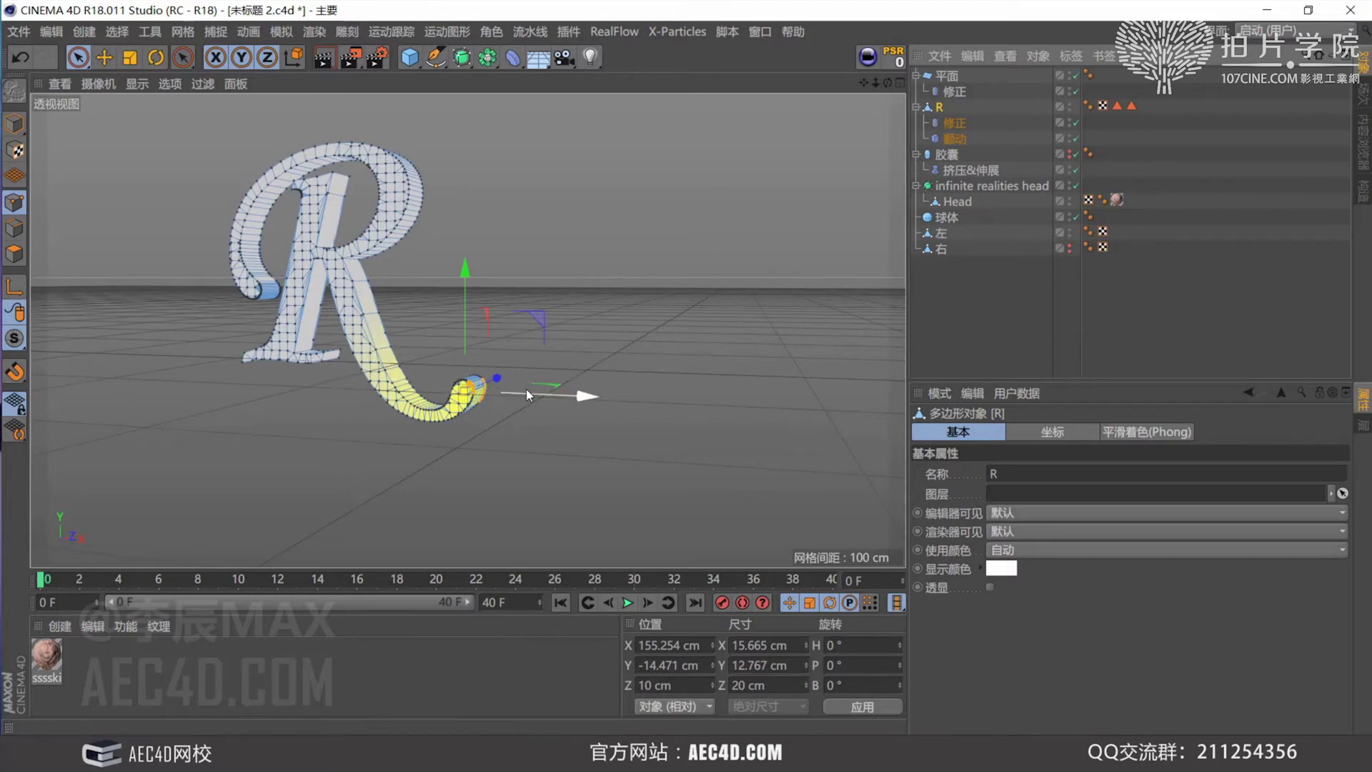
pyautogui.click(953, 140)
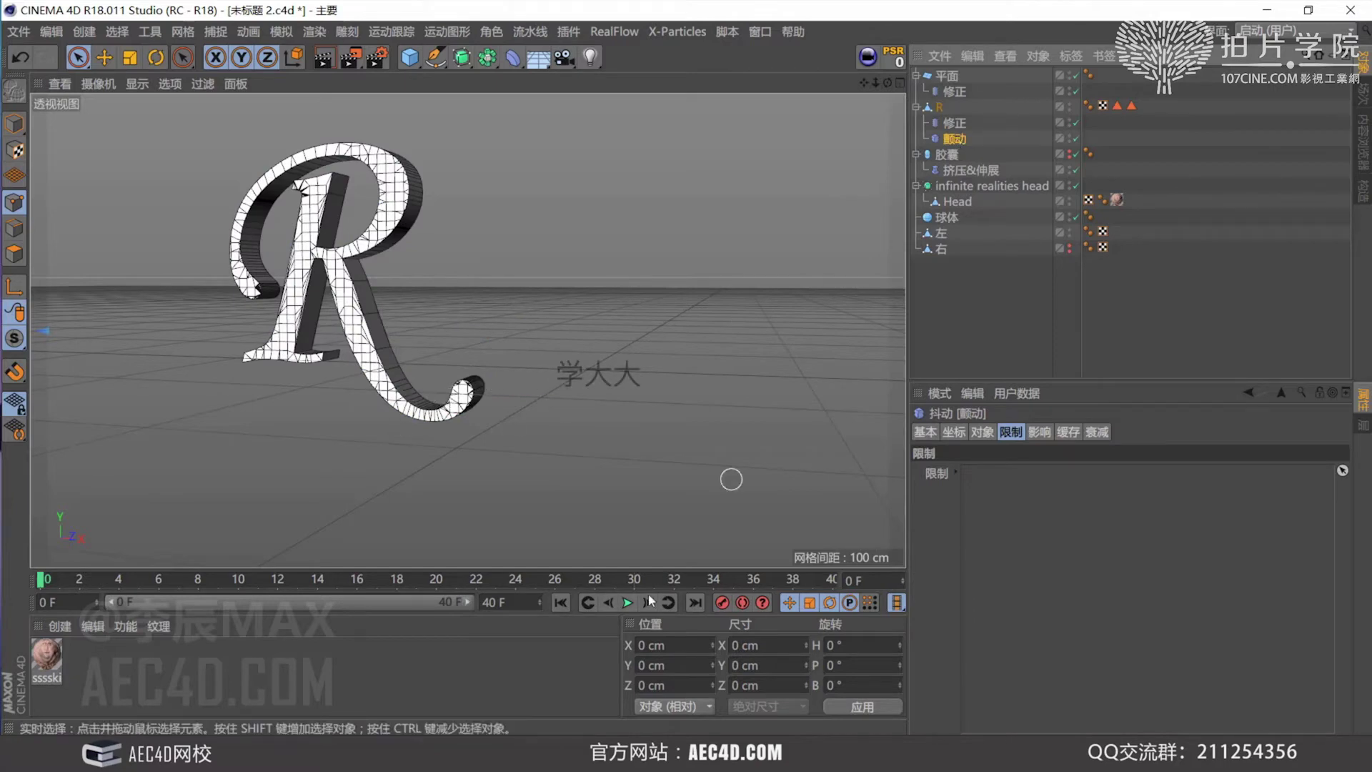
pyautogui.click(627, 604)
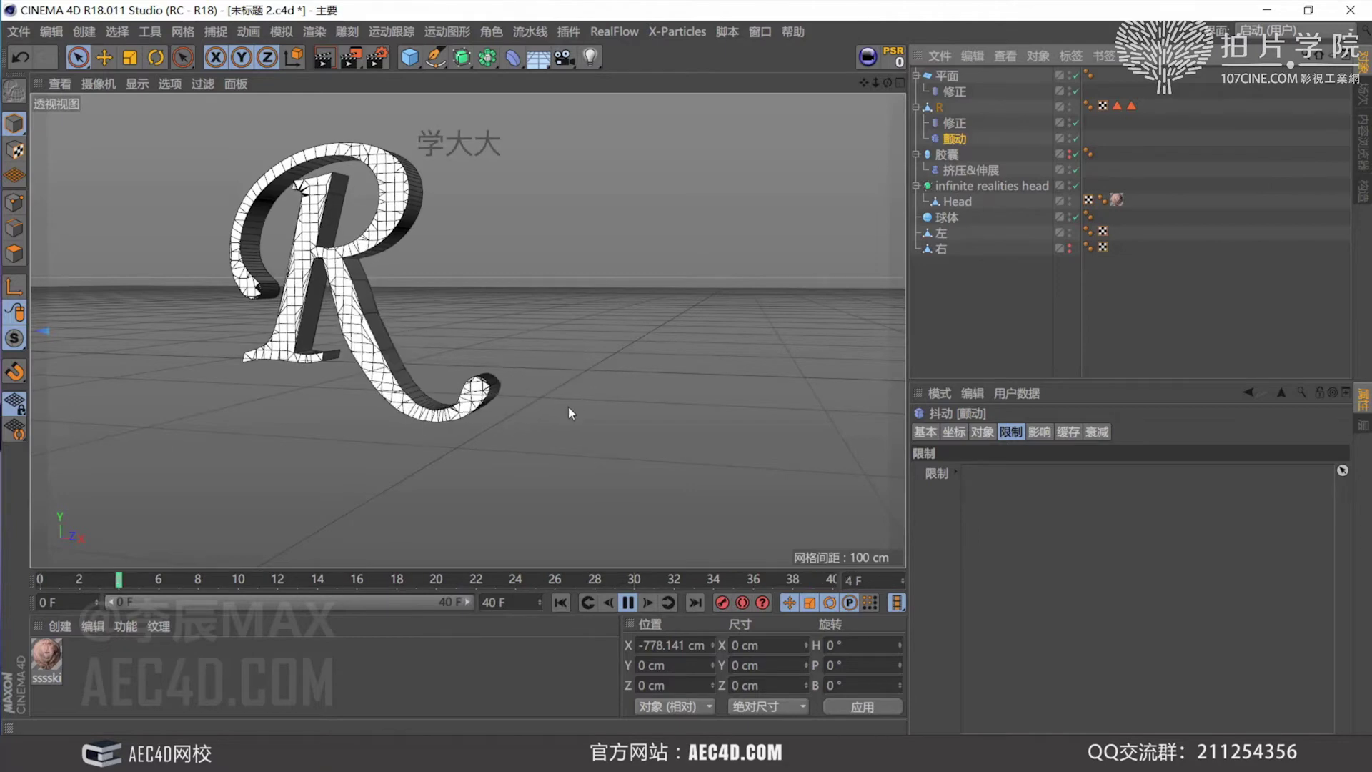
pyautogui.click(1075, 137)
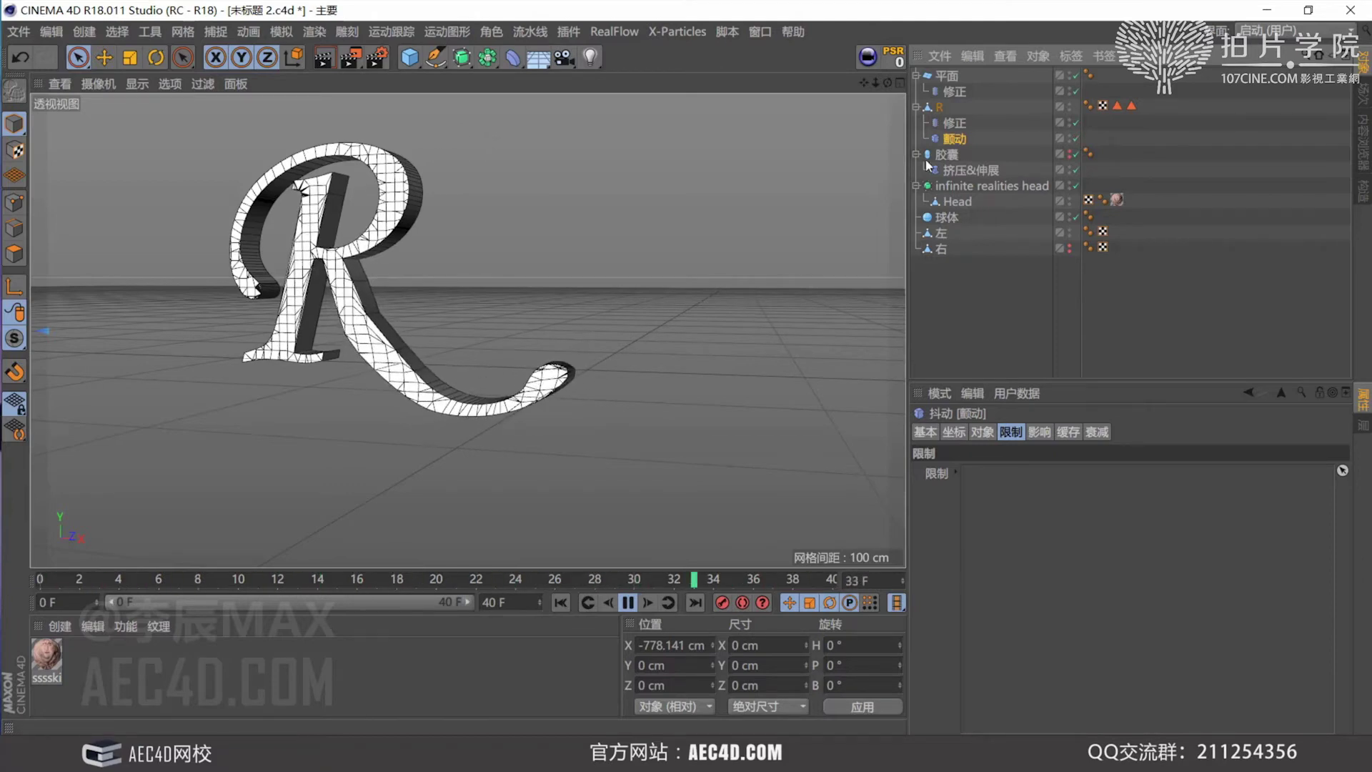
# Try the R's Jiggle strength (强度) at 22% during playback and return it to 100%
pyautogui.click(952, 434)
pyautogui.click(979, 436)
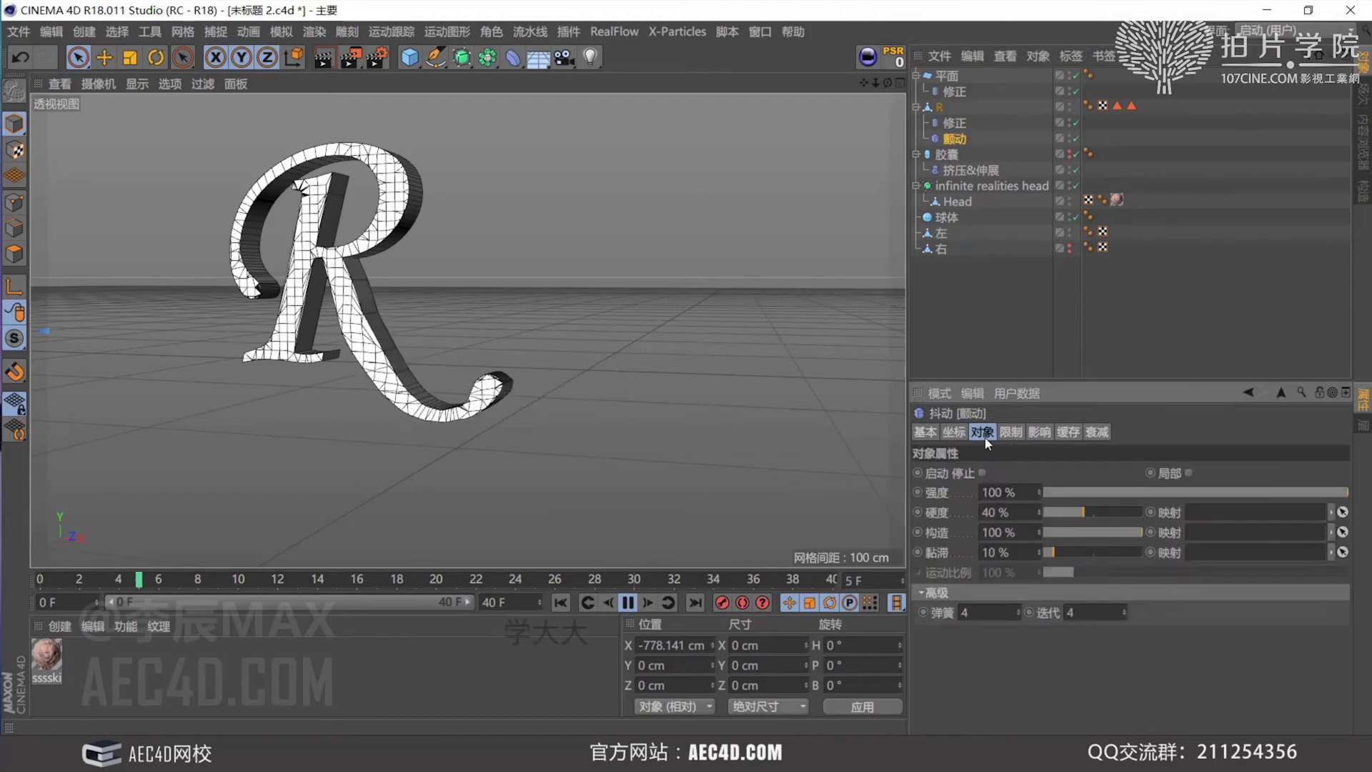
pyautogui.click(1110, 491)
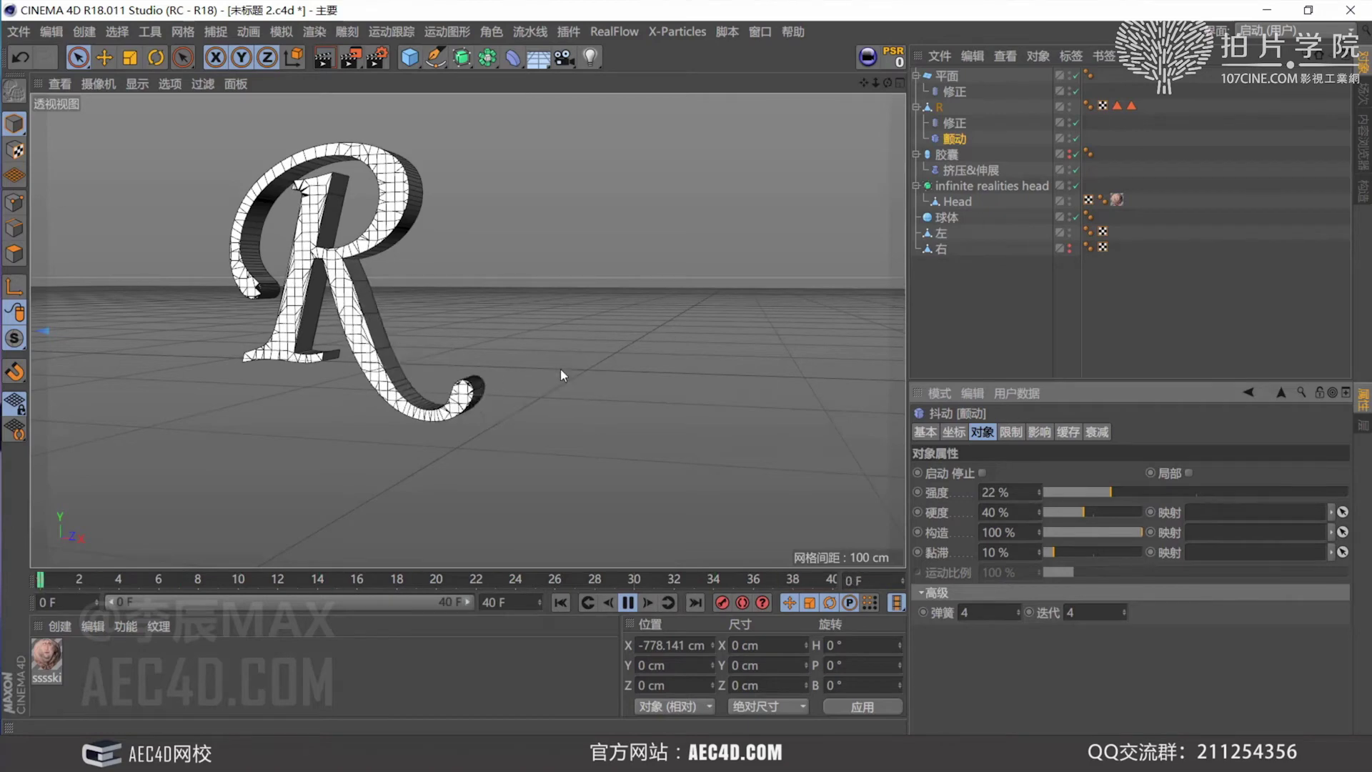
pyautogui.moveTo(1264, 491); pyautogui.dragTo(1348, 491)
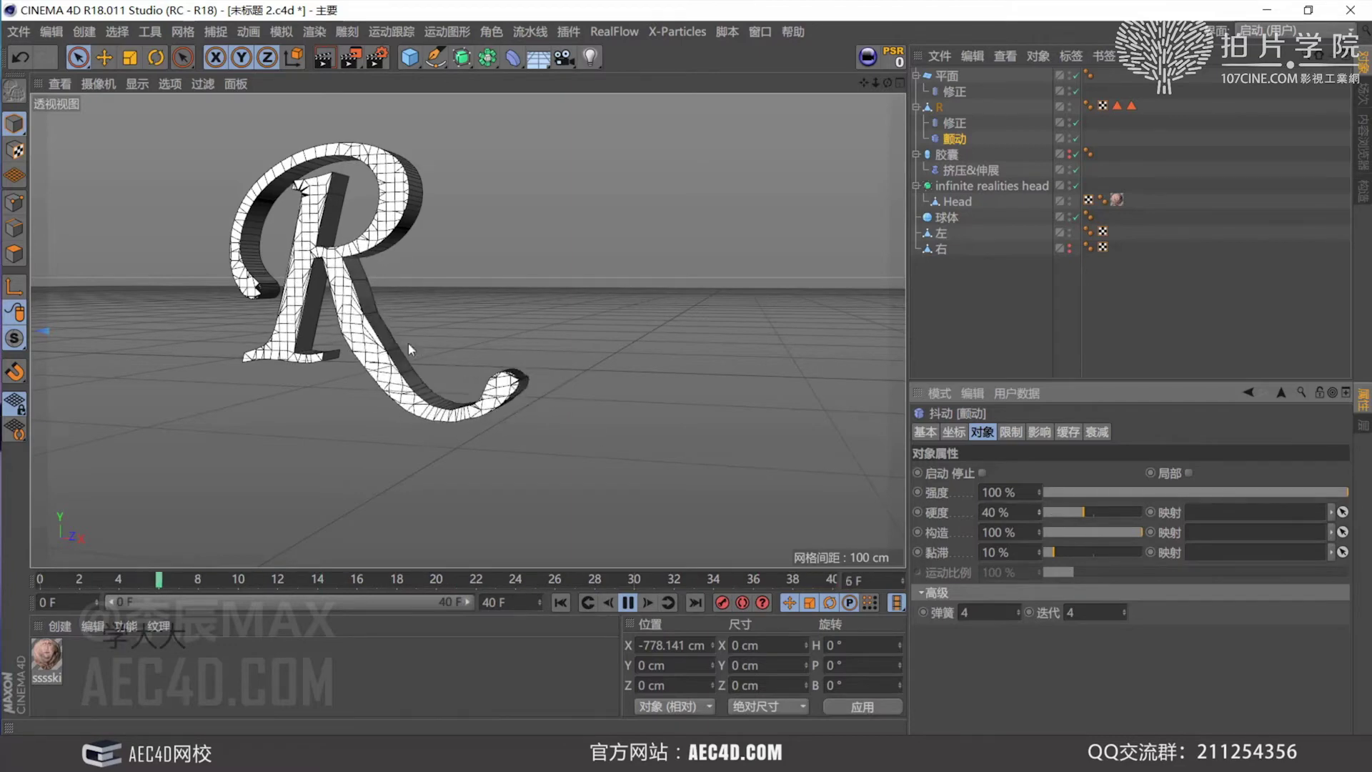
# Test the R's Jiggle stiffness (硬度) at 16% and 88% and drag (黏滞) at 65%, restoring them to 40% and 10%
pyautogui.moveTo(1083, 513); pyautogui.dragTo(1060, 514)
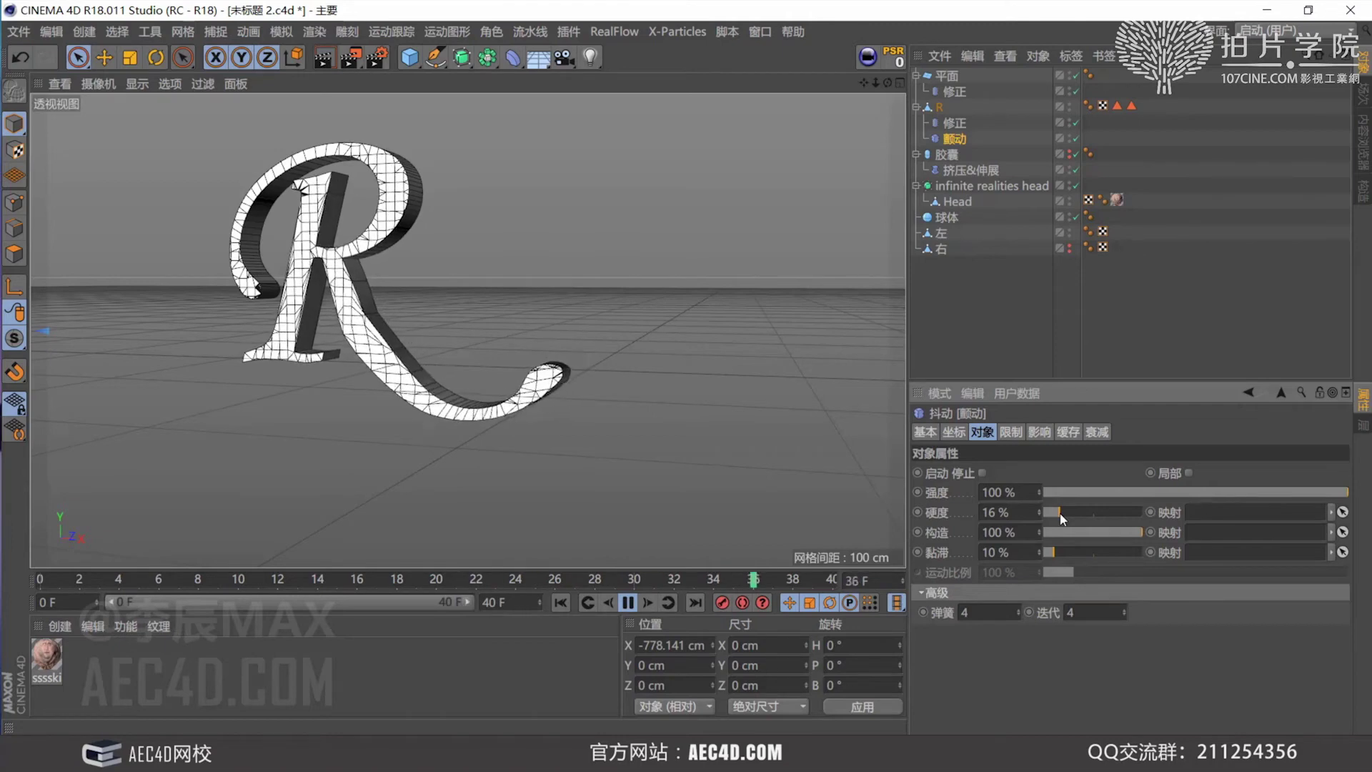
pyautogui.moveTo(1062, 519); pyautogui.dragTo(1131, 513)
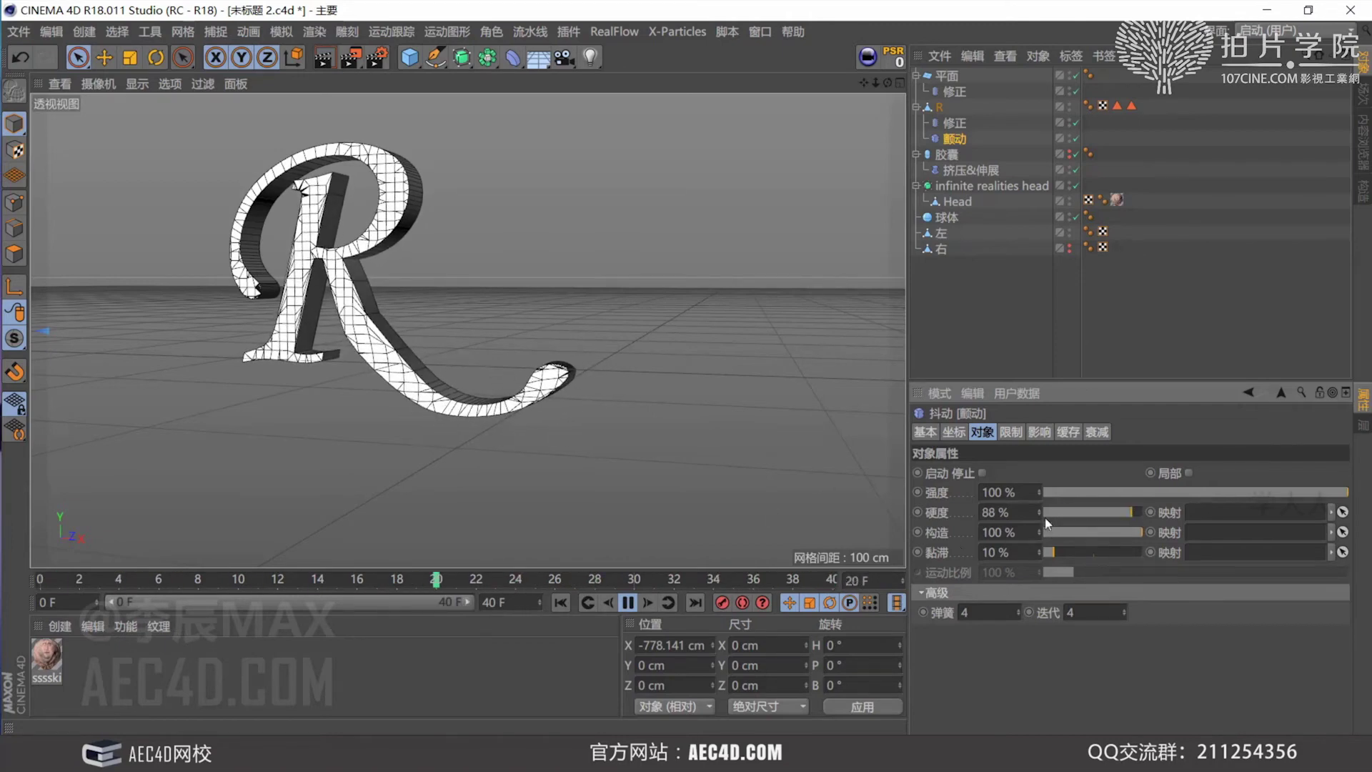
pyautogui.moveTo(1039, 513); pyautogui.dragTo(1001, 520)
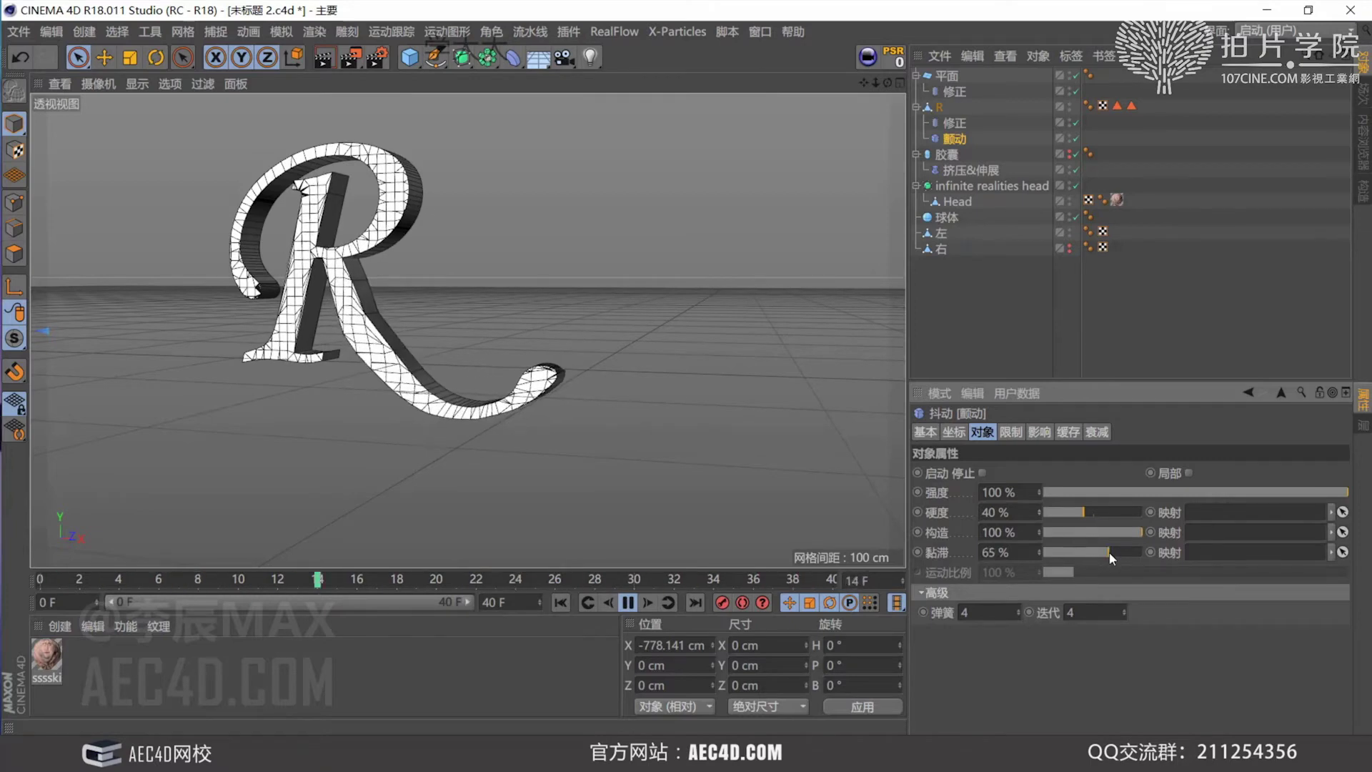
pyautogui.click(1054, 553)
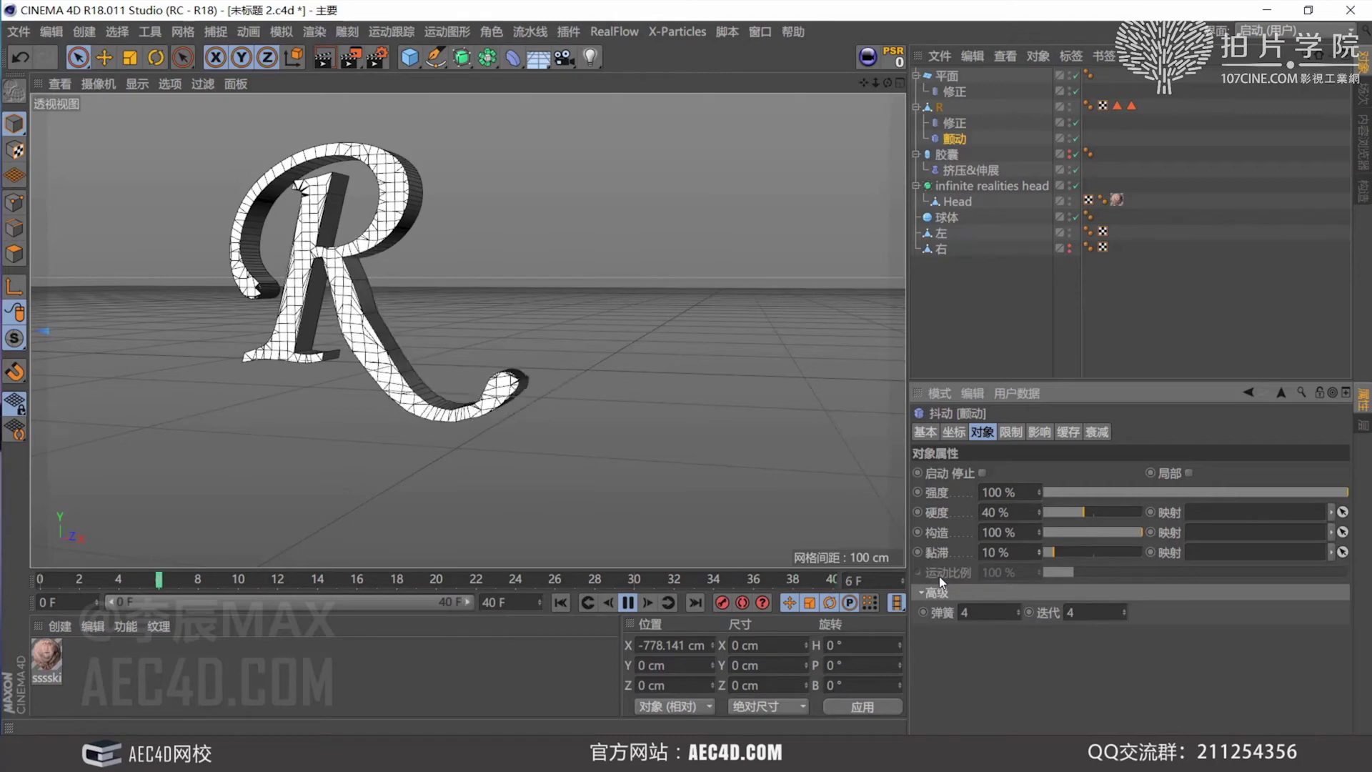
# Enable the R's Jiggle start/stop option (启动 停止) with a motion ratio (运动比例) of 739% and set springs (弹簧) to 6
pyautogui.click(983, 473)
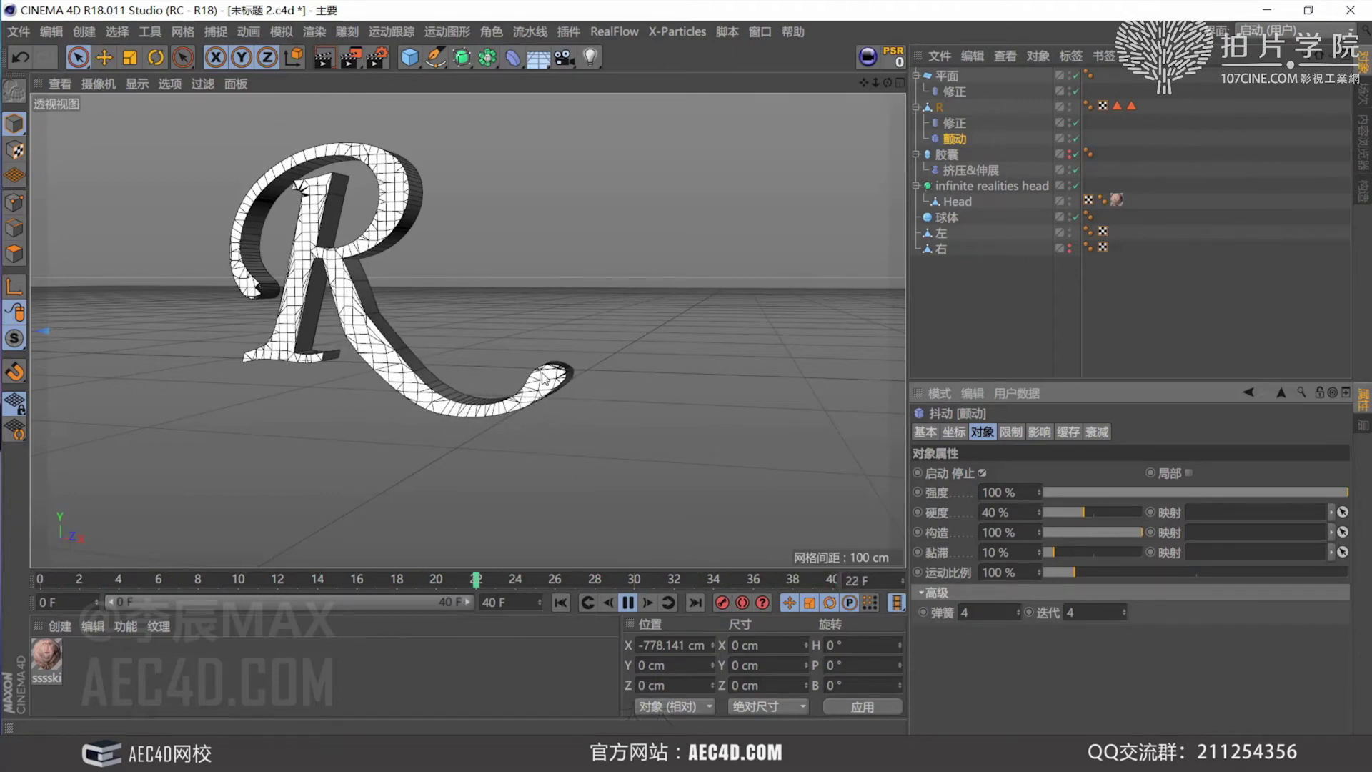
pyautogui.moveTo(1074, 572); pyautogui.dragTo(1272, 577)
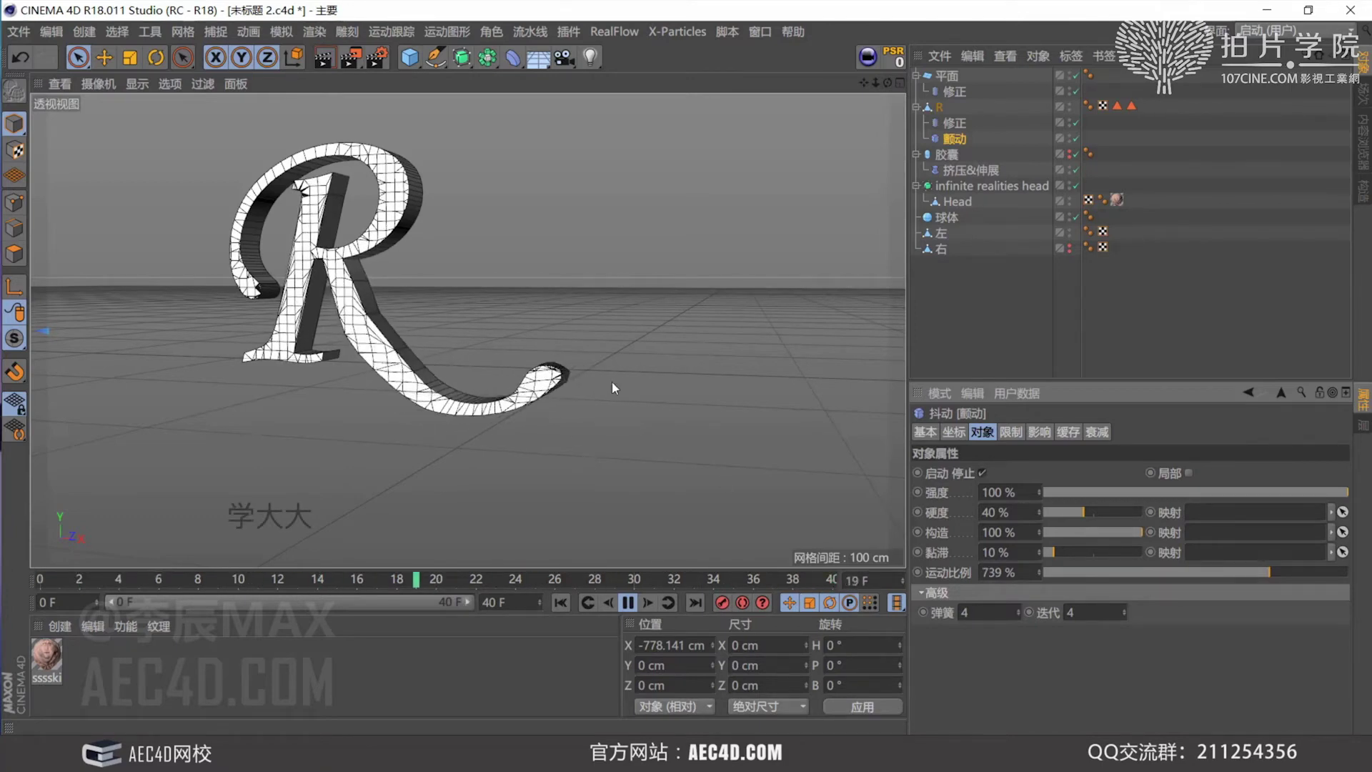
pyautogui.doubleClick(970, 613)
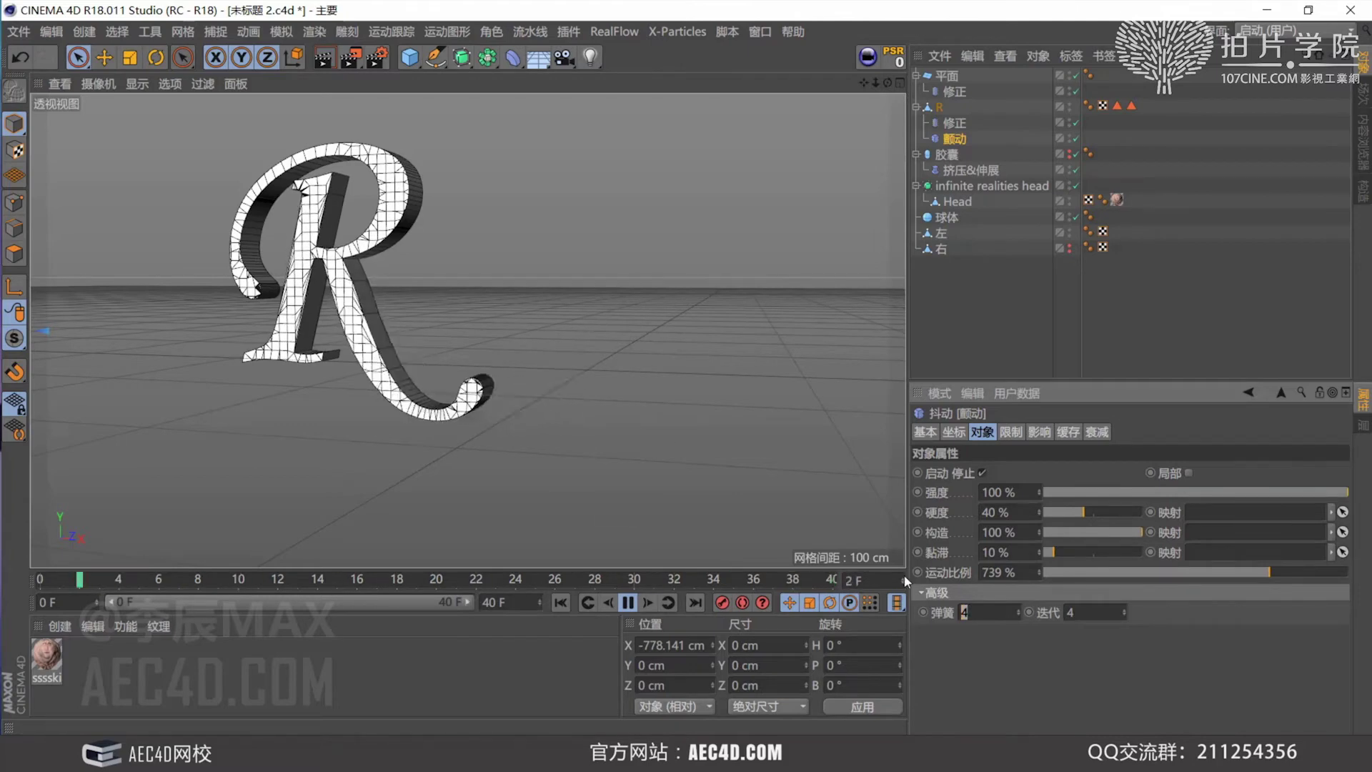
pyautogui.write('6')
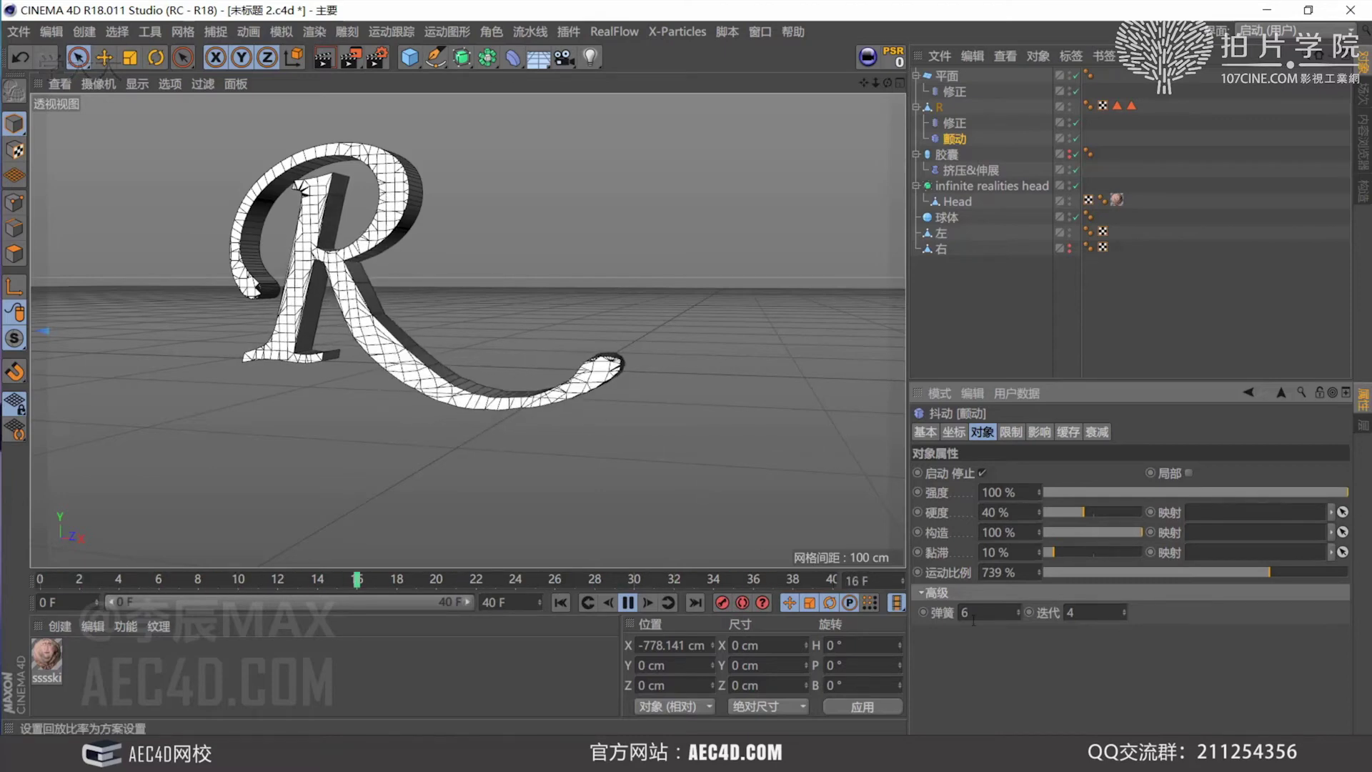
# Try the R's Jiggle iterations (迭代) at 1, 10 and 30, and restore them to 4
pyautogui.click(1087, 613)
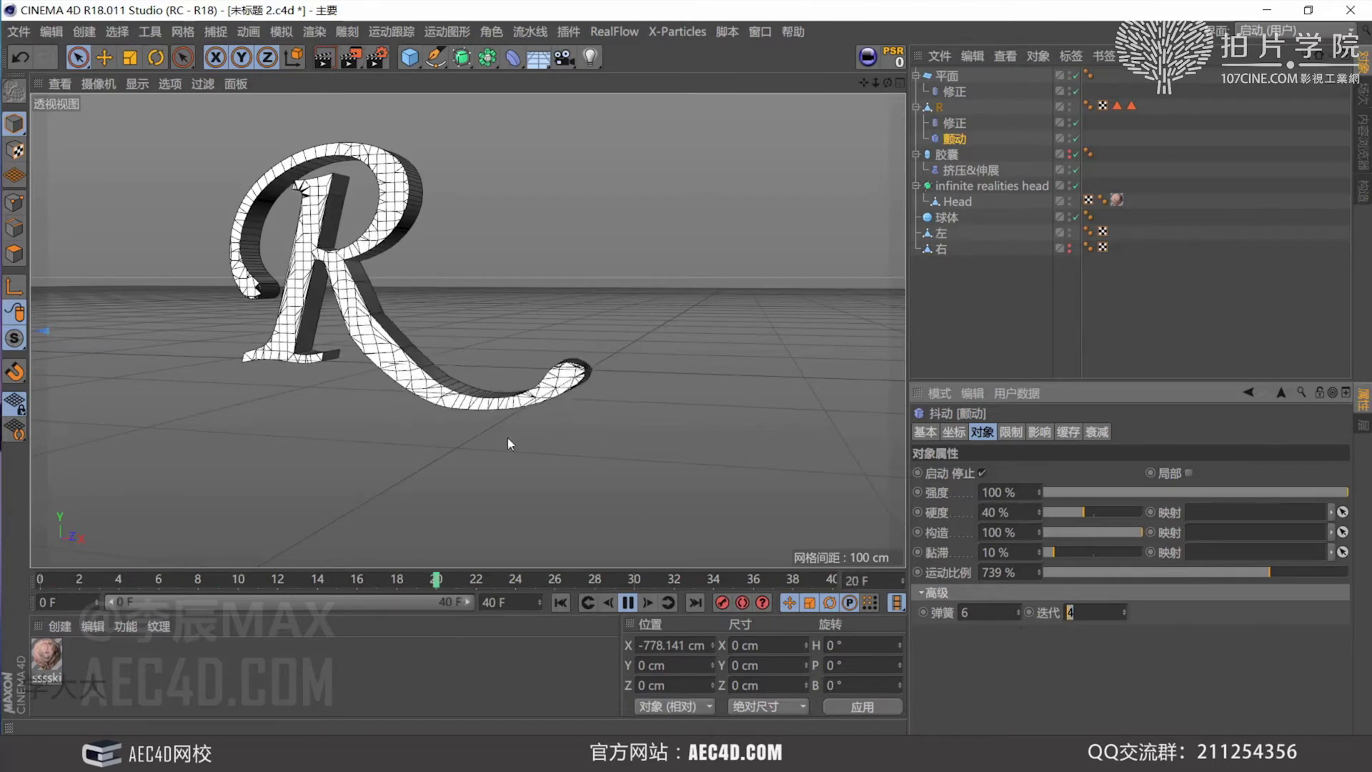
pyautogui.write('1')
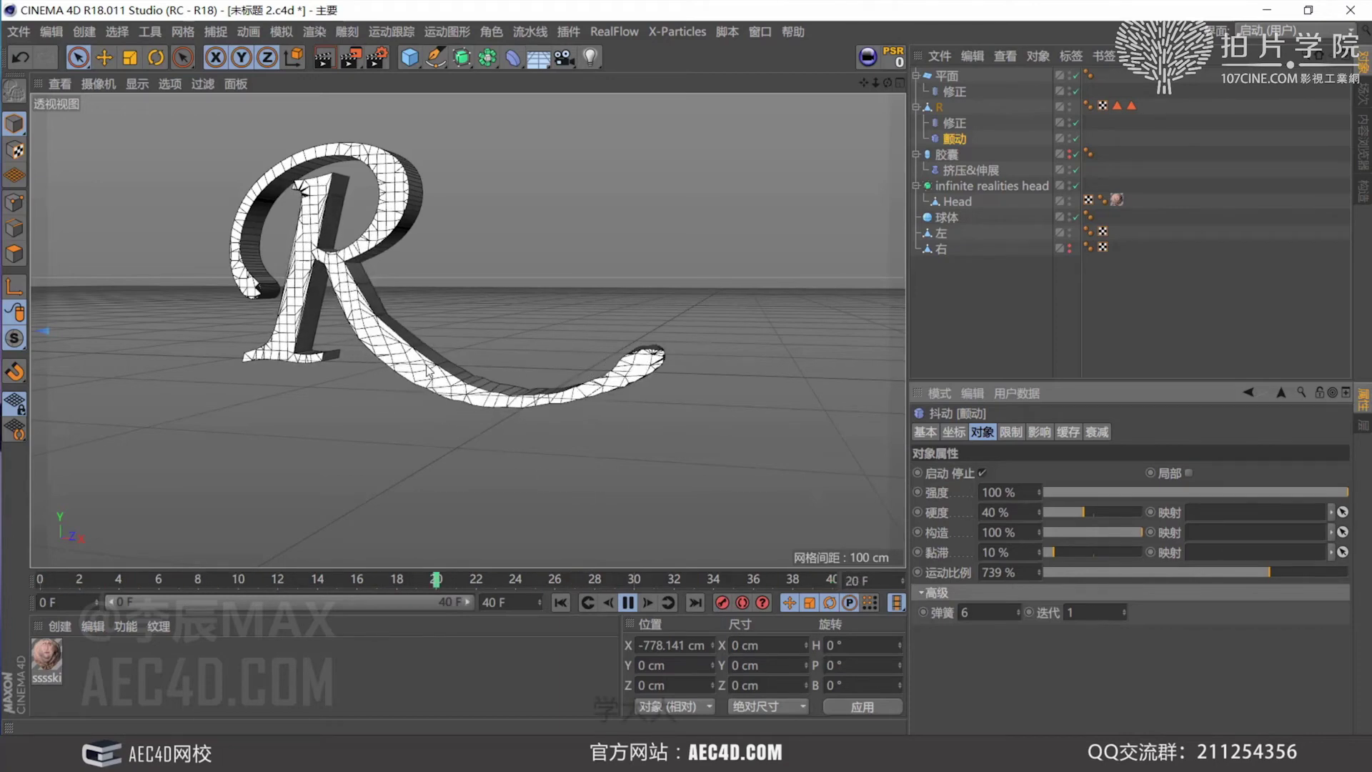
pyautogui.click(1104, 613)
pyautogui.write('0')
pyautogui.press('Return')
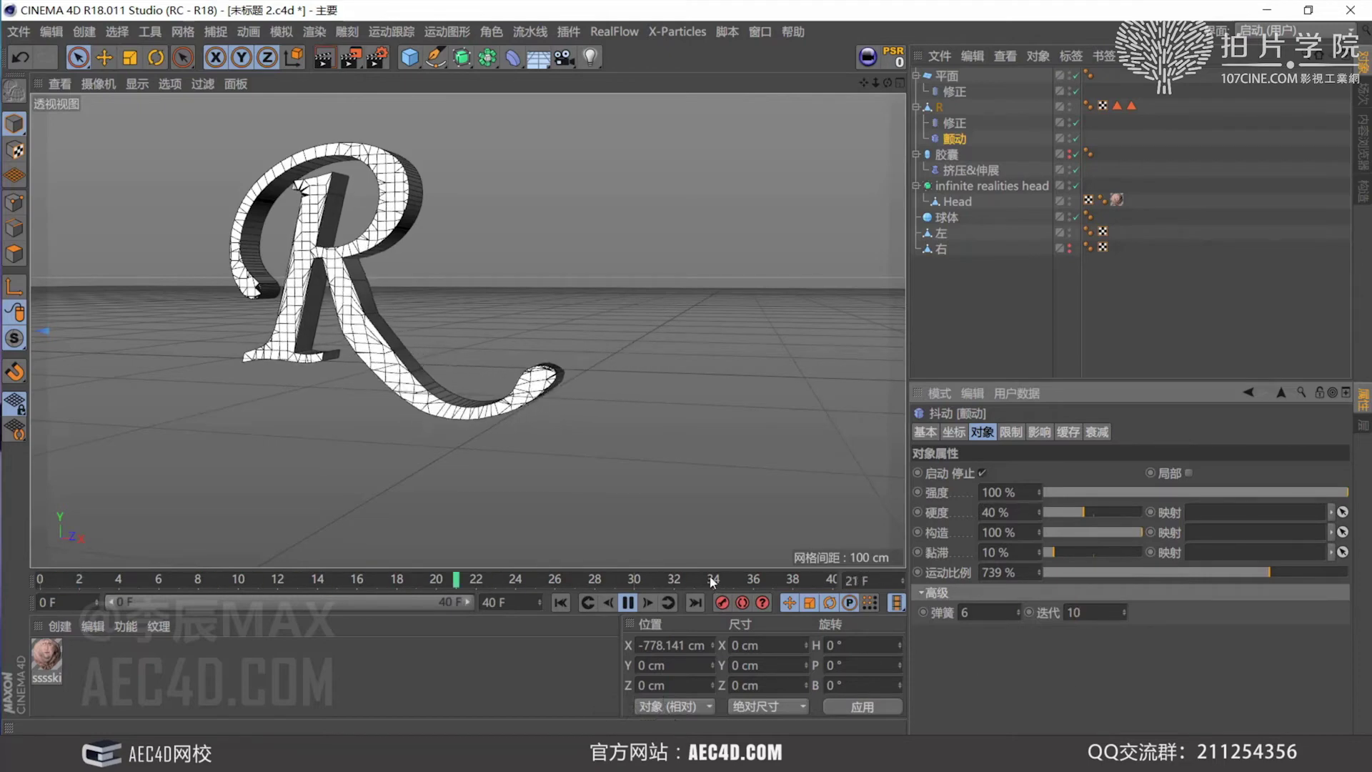
pyautogui.doubleClick(1073, 613)
pyautogui.write('30')
pyautogui.press('Return')
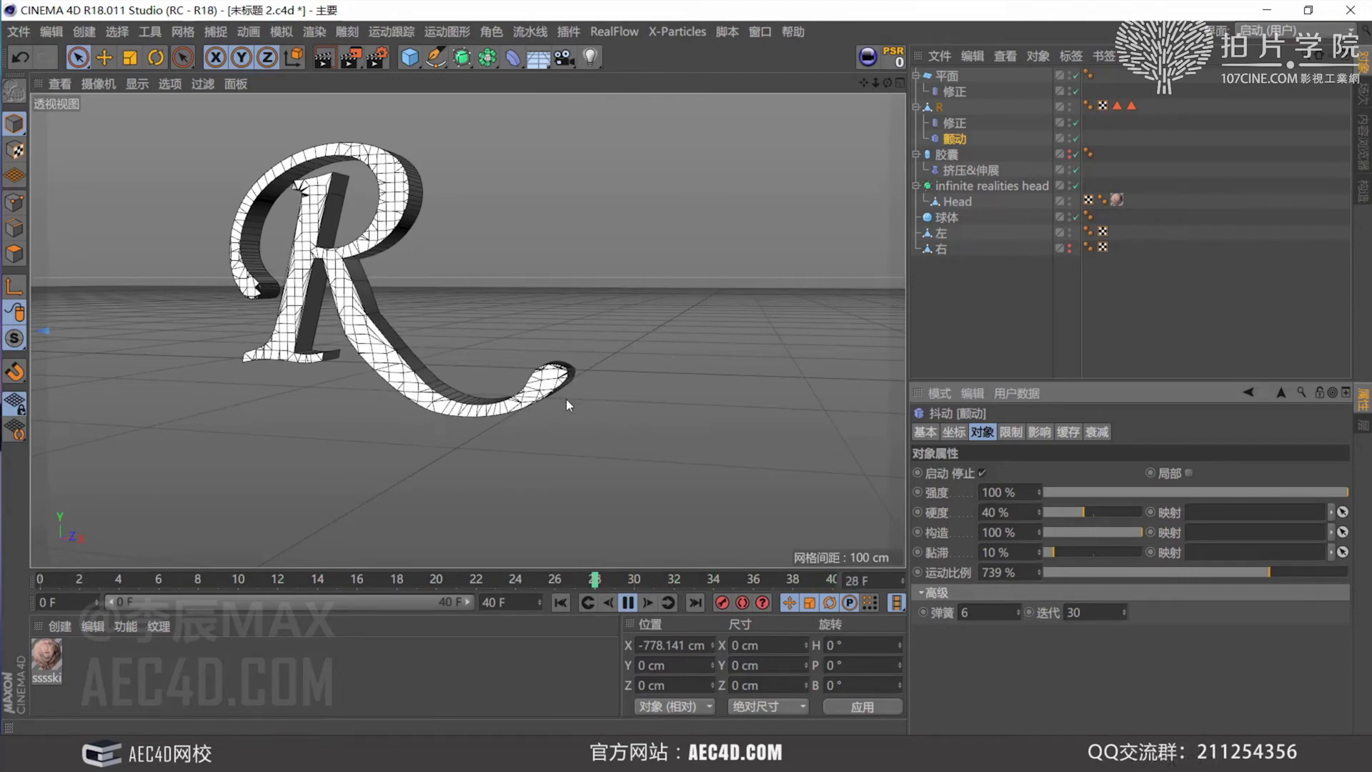
pyautogui.moveTo(1123, 614); pyautogui.dragTo(1123, 643)
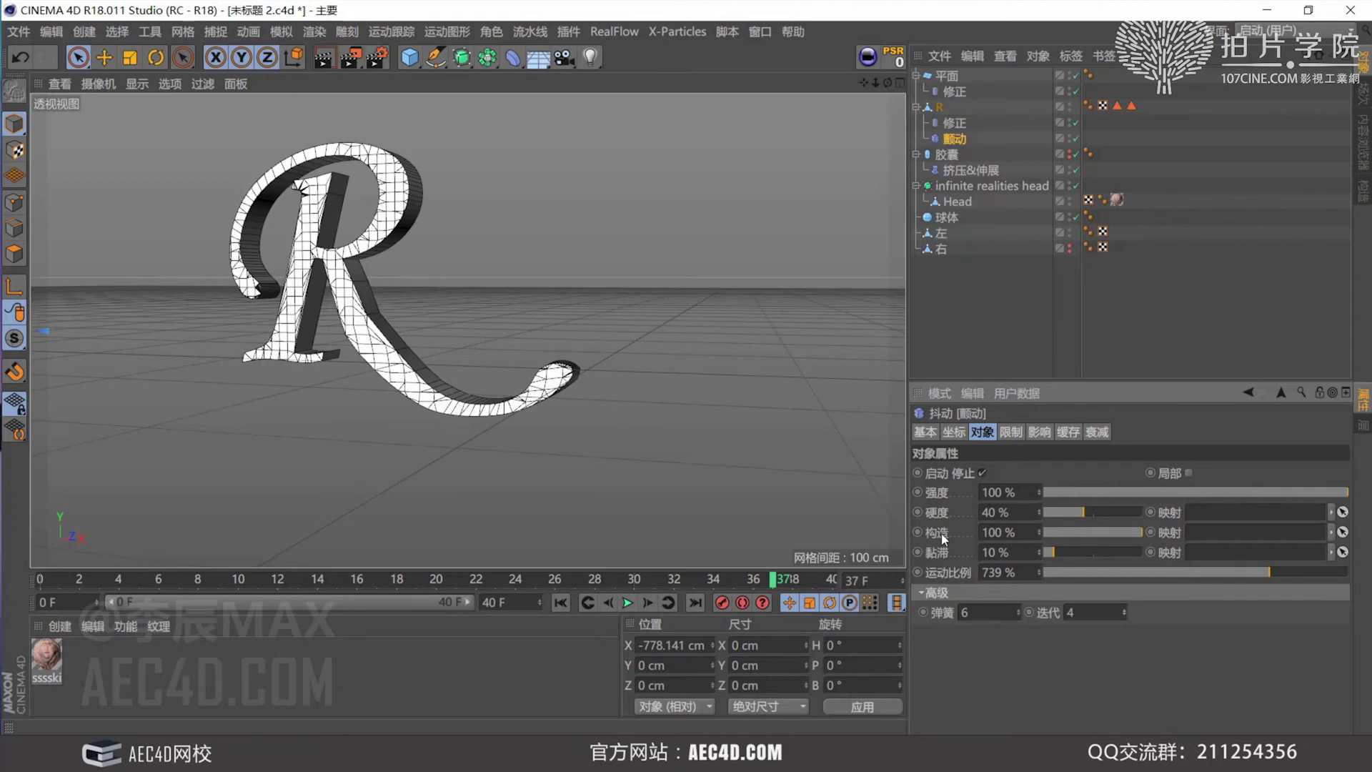
# Show the capsule (胶囊) and scrub its Squash & Stretch (挤压&伸展) animation back to frame 0
pyautogui.keyDown('alt'); pyautogui.moveTo(730, 380); pyautogui.dragTo(596, 341); pyautogui.keyUp('alt')
pyautogui.click(1070, 153)
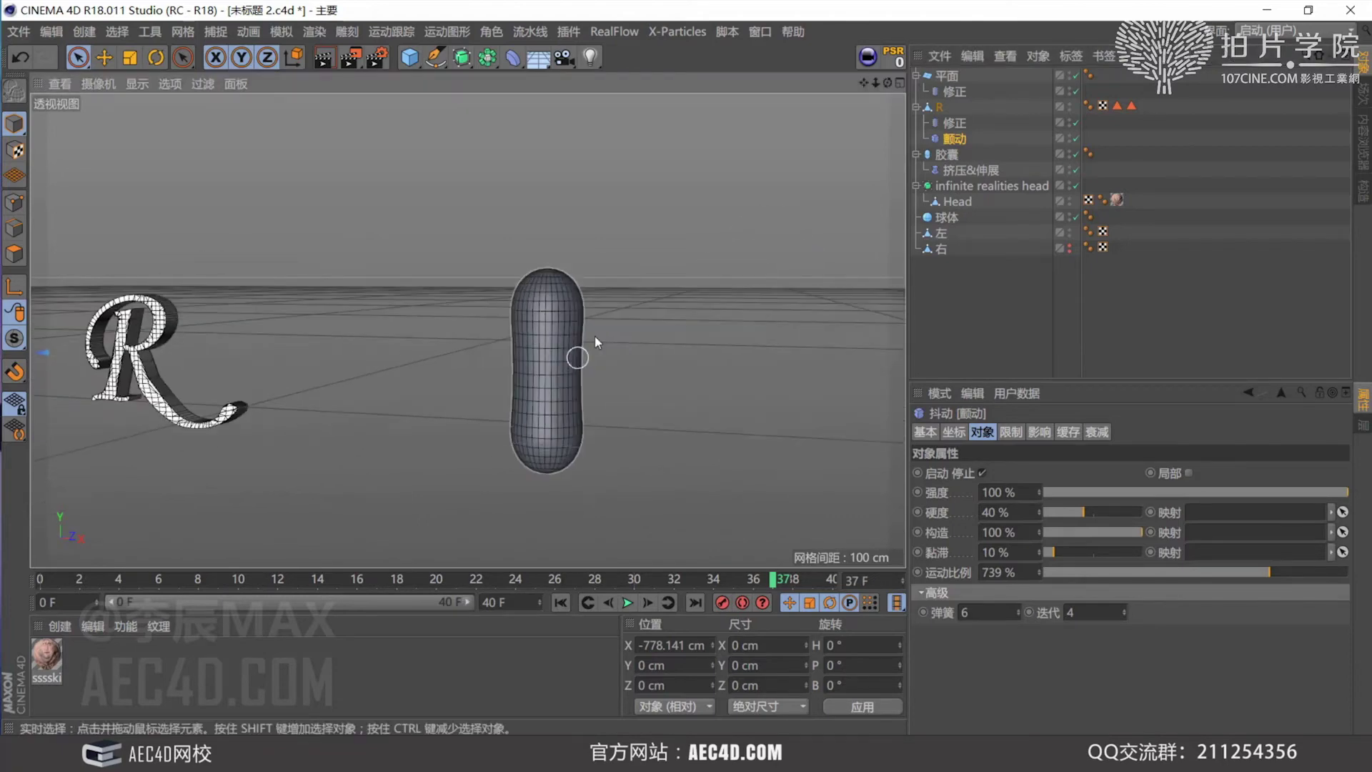
pyautogui.scroll(2, 597, 341)
pyautogui.click(970, 170)
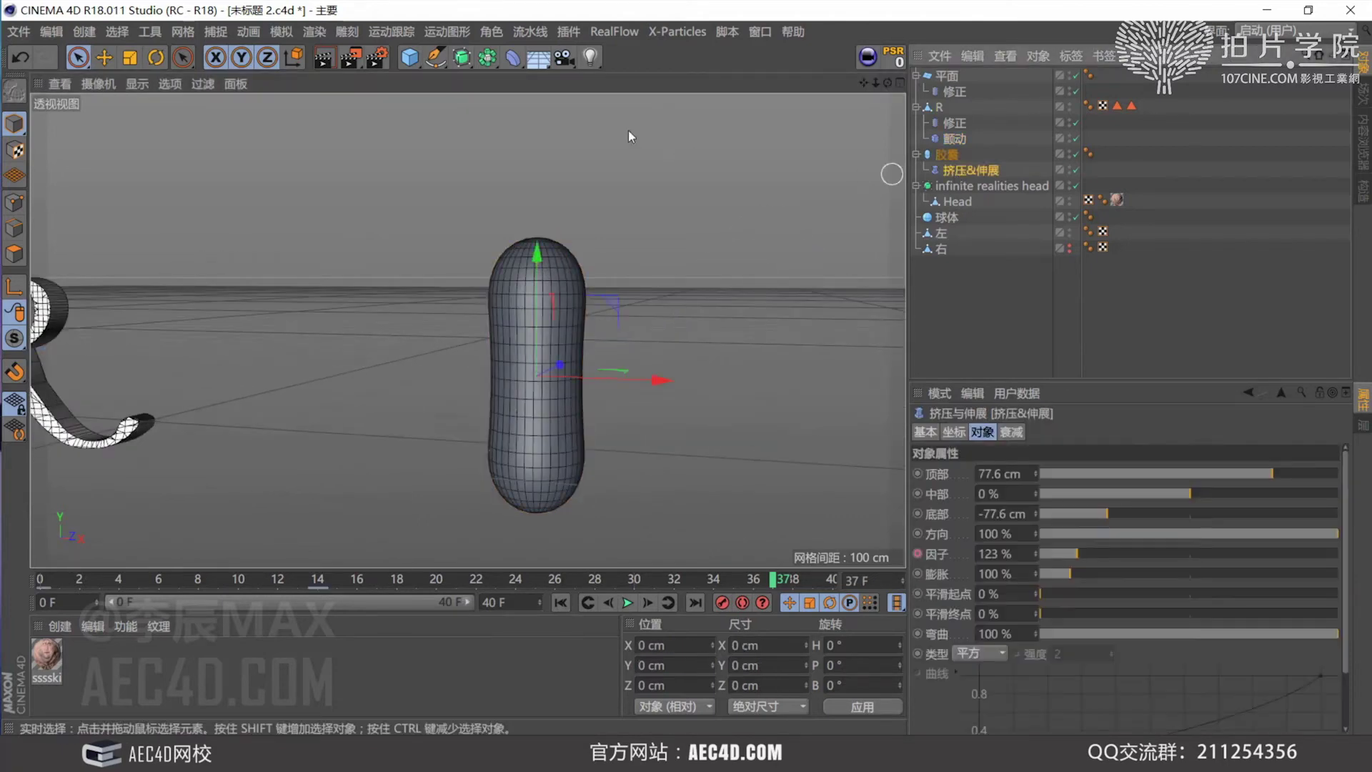
pyautogui.click(513, 60)
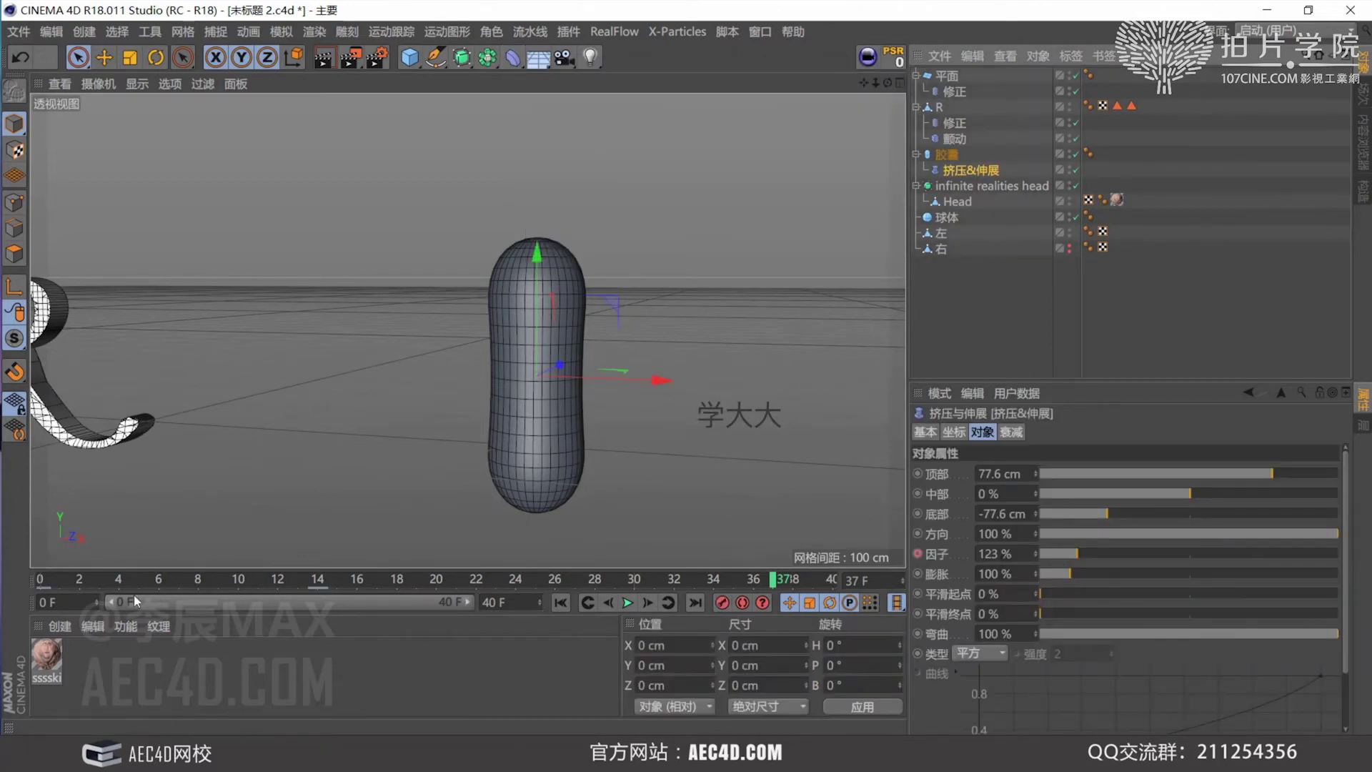
pyautogui.moveTo(94, 580); pyautogui.dragTo(297, 580)
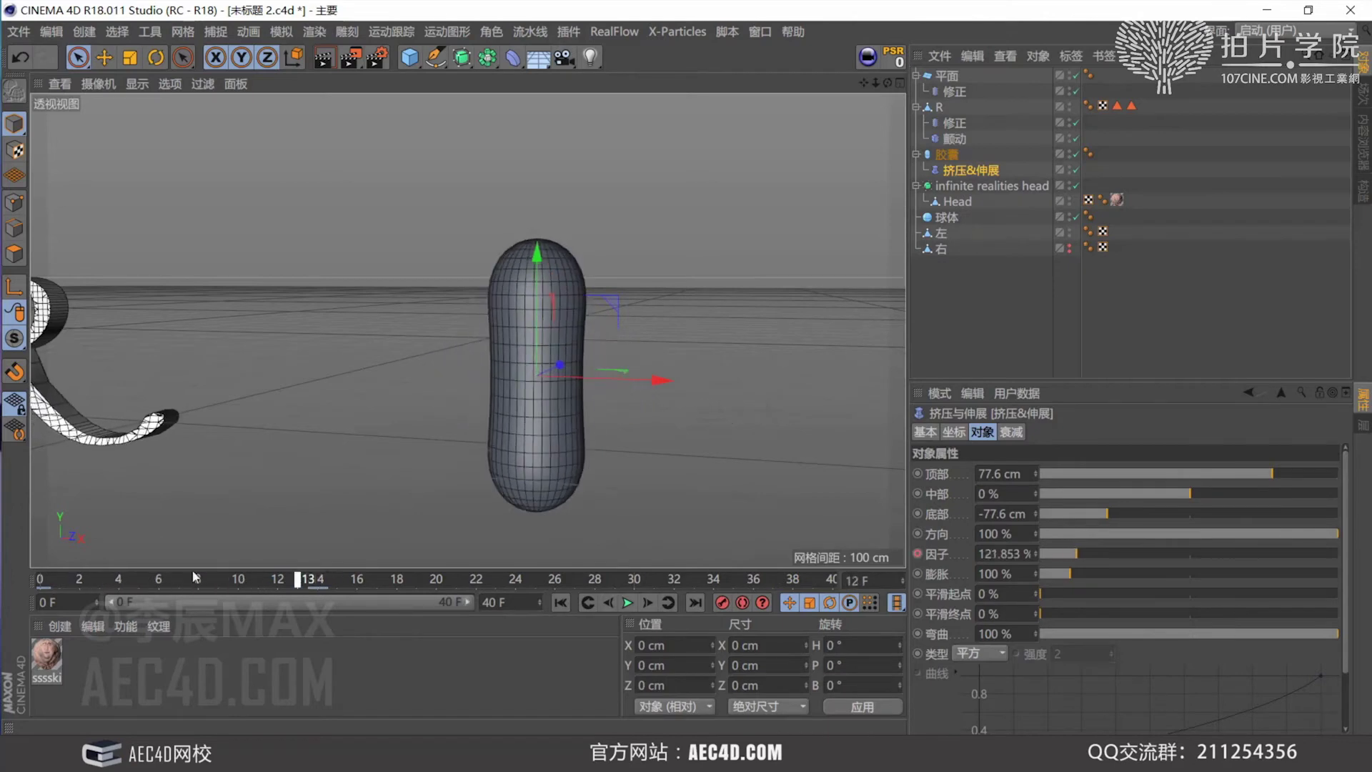
pyautogui.moveTo(194, 577); pyautogui.dragTo(44, 579)
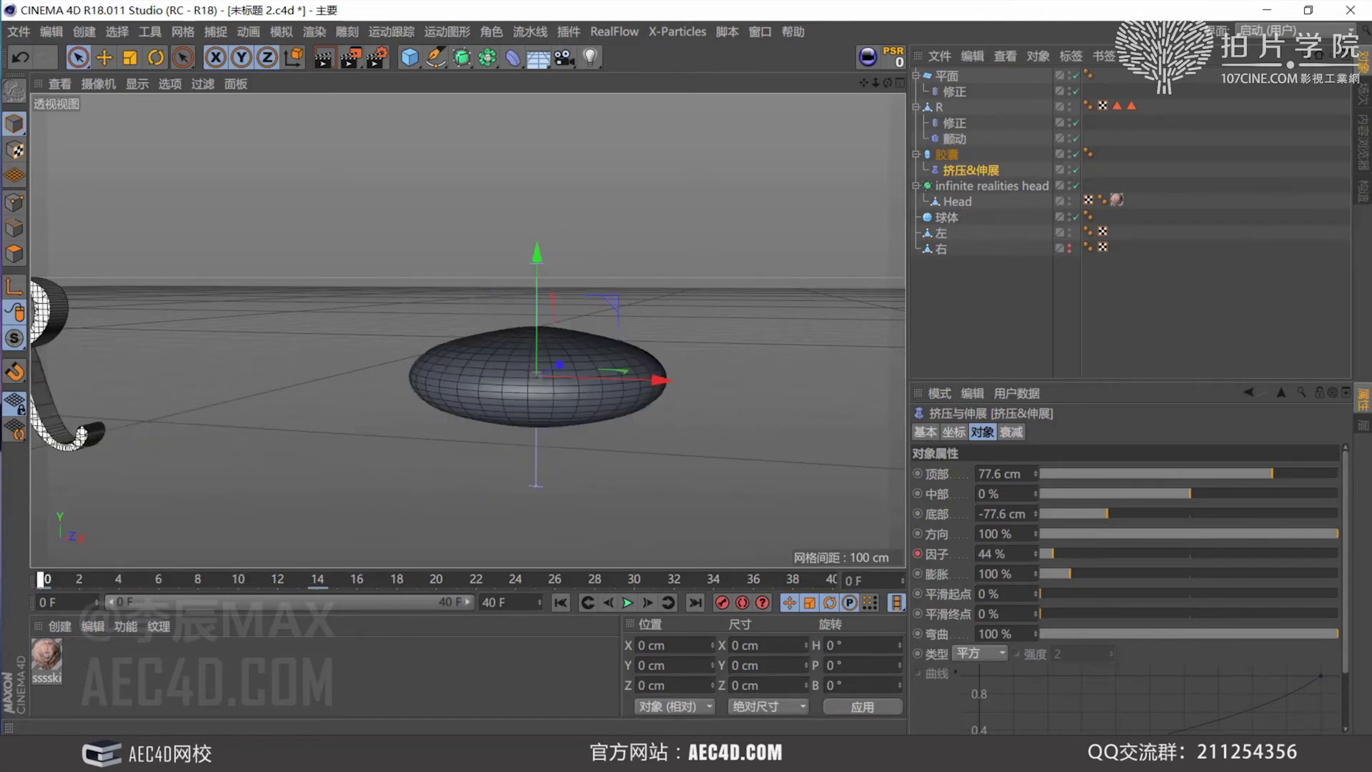
# Add a Jiggle (颤动) deformer as a child of the capsule, below Squash & Stretch (挤压&伸展)
pyautogui.click(949, 156)
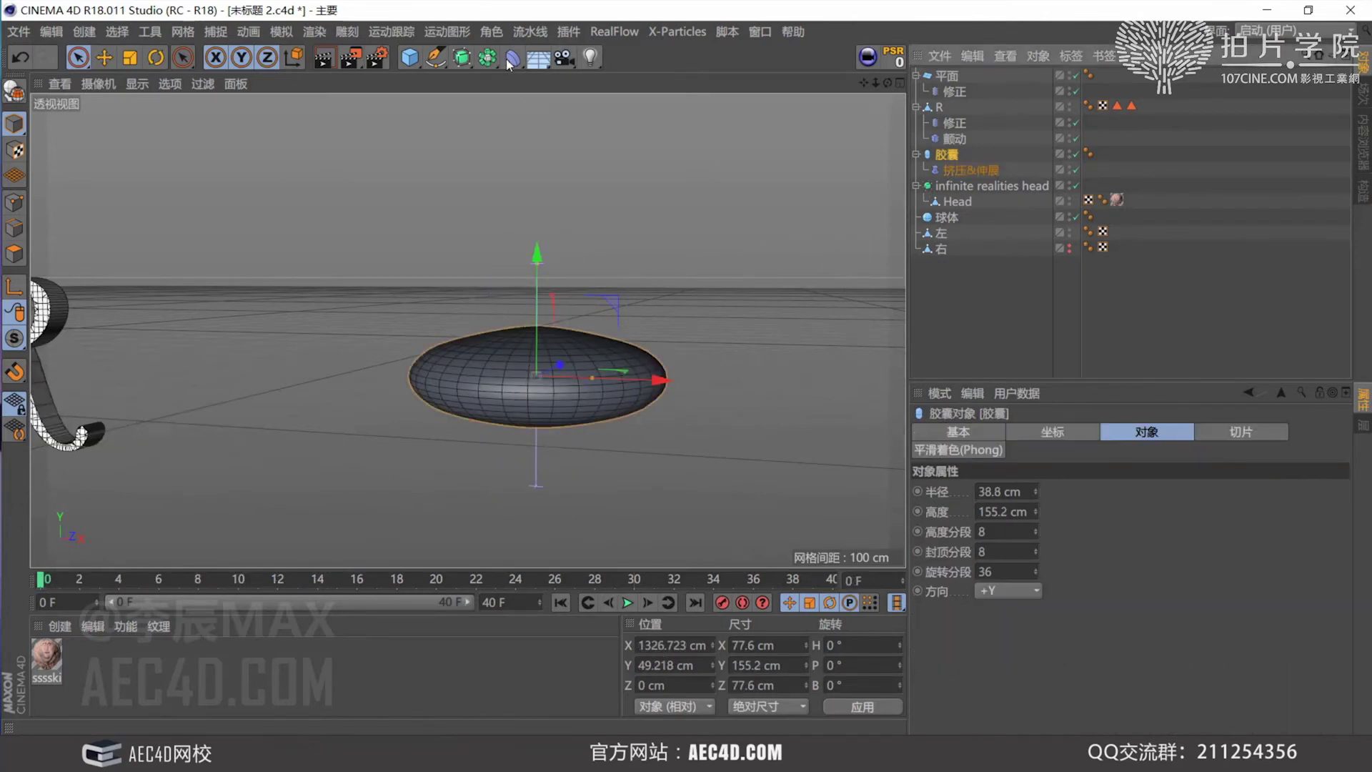
pyautogui.click(512, 57)
pyautogui.keyDown('shift'); pyautogui.click(665, 155); pyautogui.keyUp('shift')
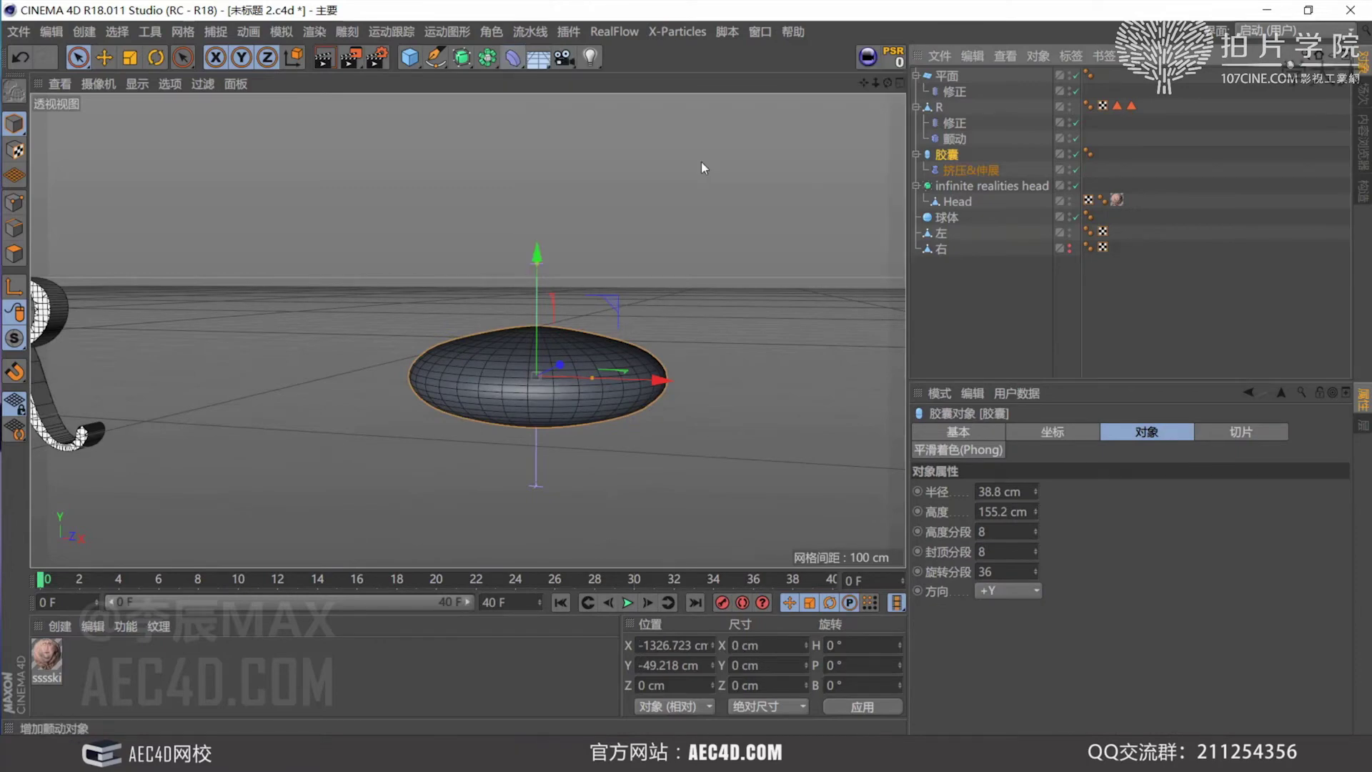
pyautogui.moveTo(959, 190); pyautogui.dragTo(958, 192)
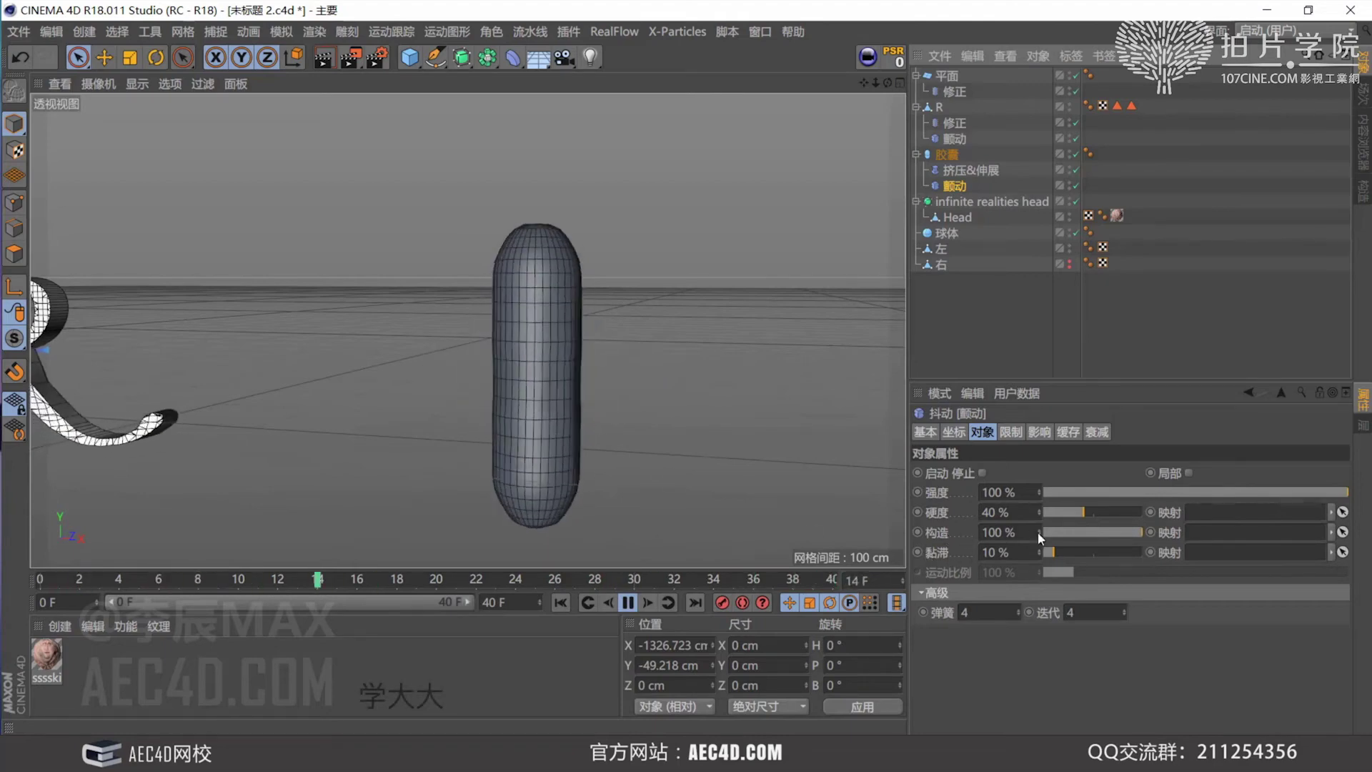
# Try the capsule's Jiggle structural value (构造) at 0% during playback, restore it to 100% and stop the animation
pyautogui.moveTo(1037, 531); pyautogui.dragTo(1023, 536)
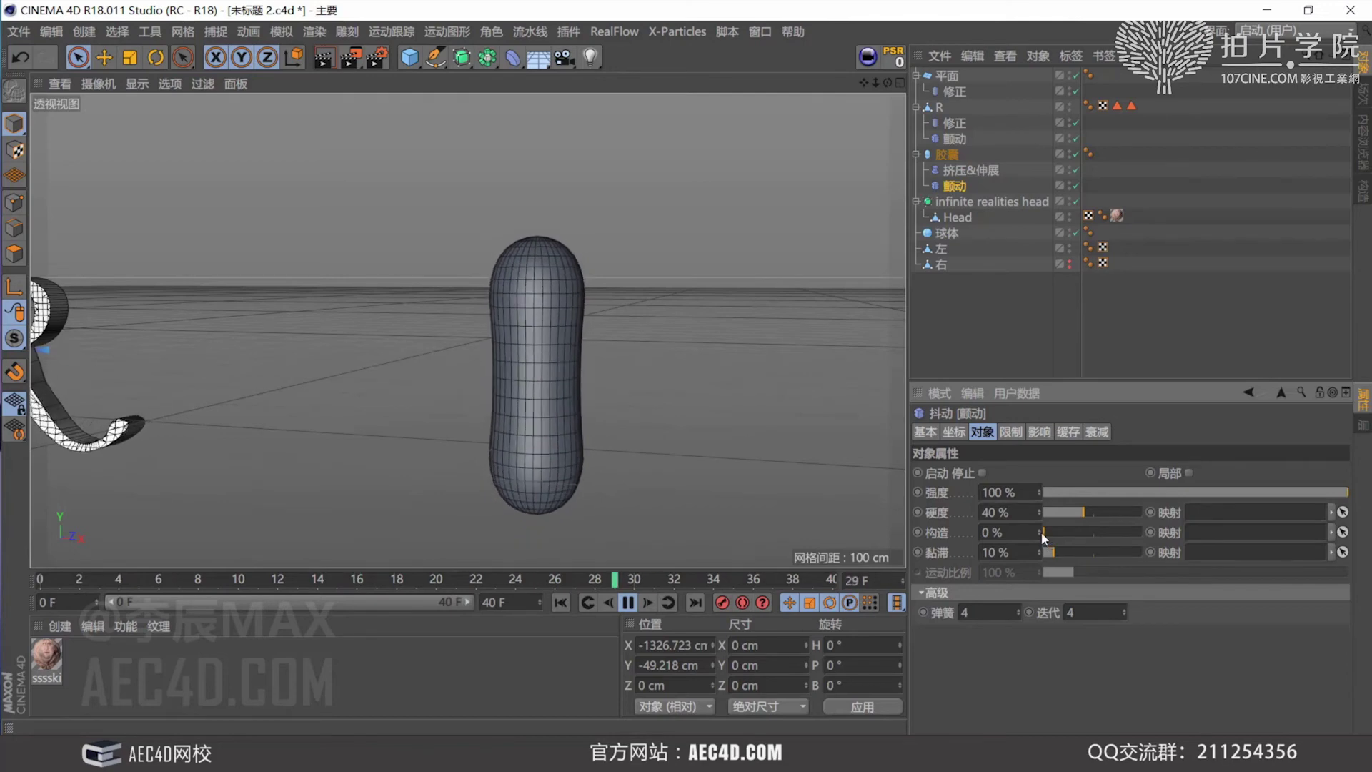
pyautogui.moveTo(1041, 531); pyautogui.dragTo(1143, 534)
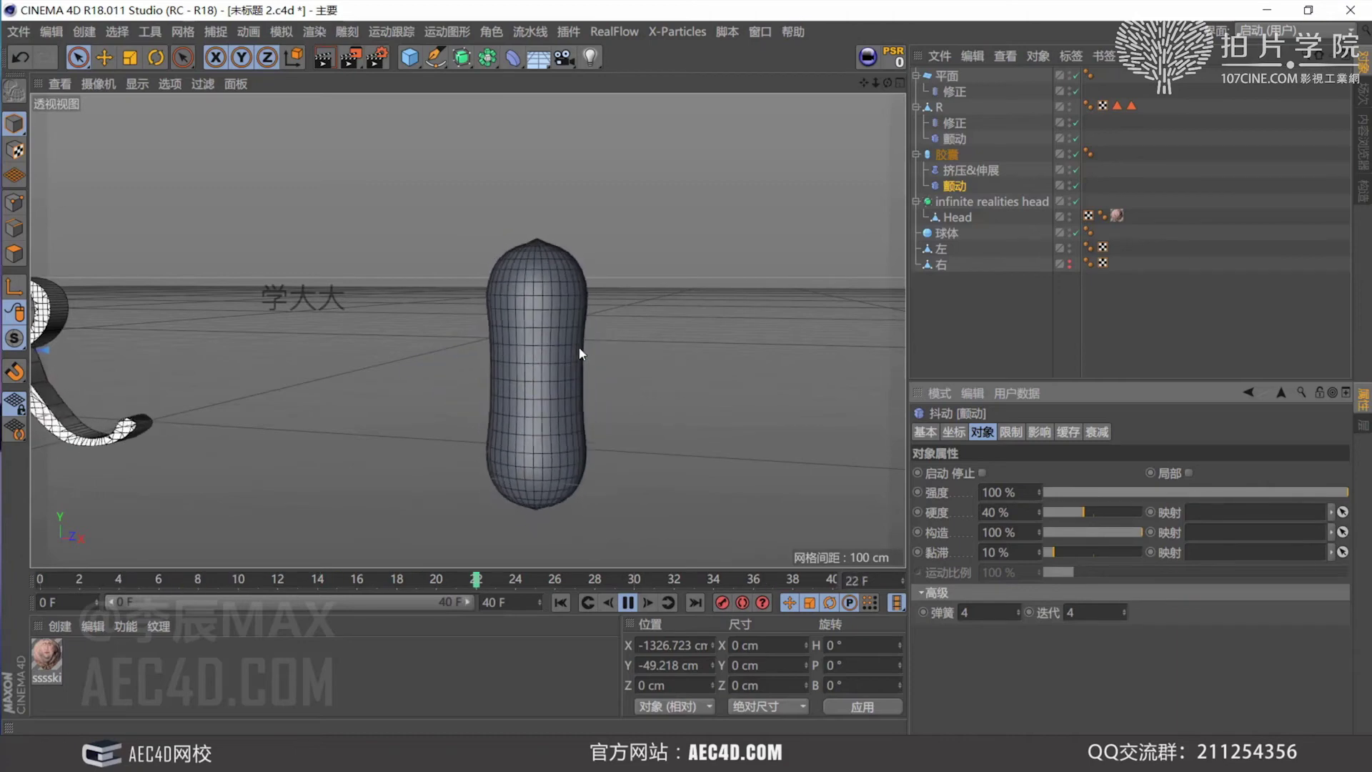
pyautogui.click(629, 604)
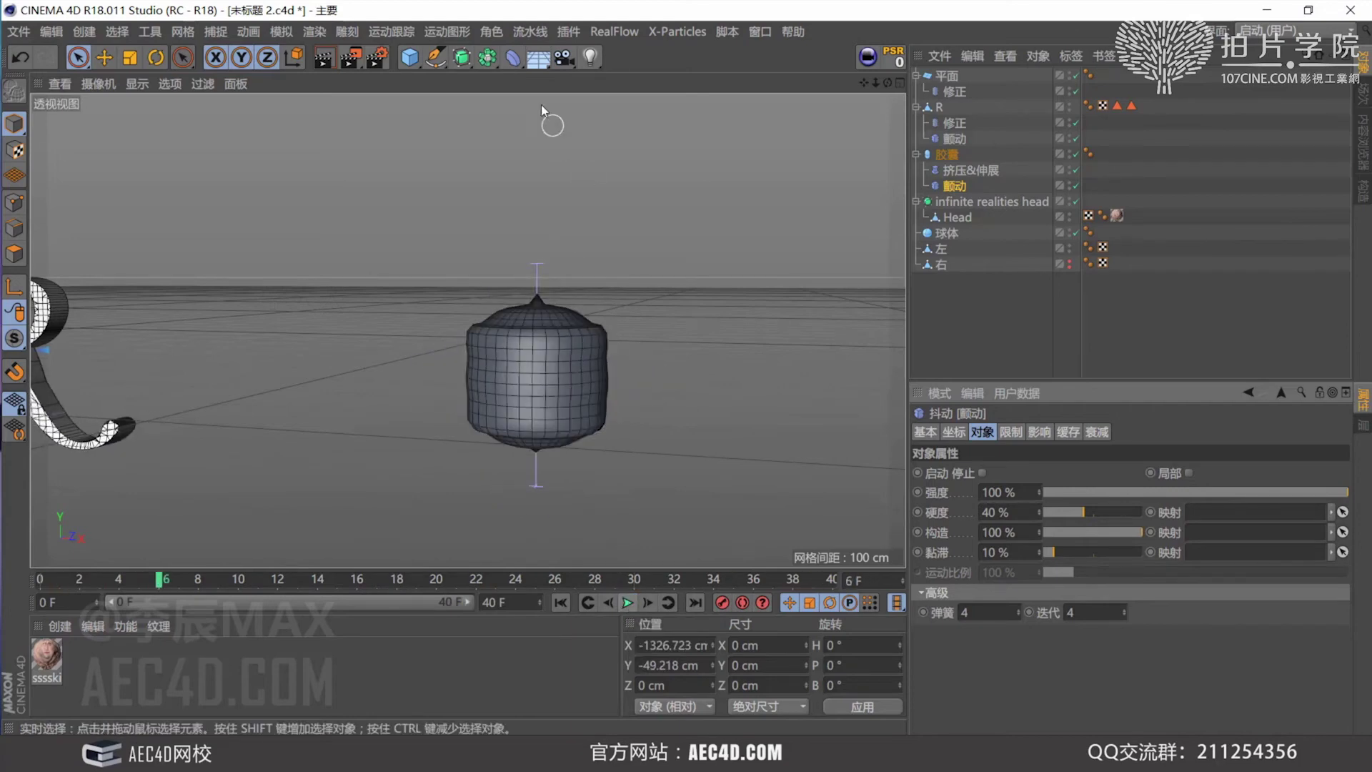
# Clear the selection and bring the head bust into view
pyautogui.click(517, 60)
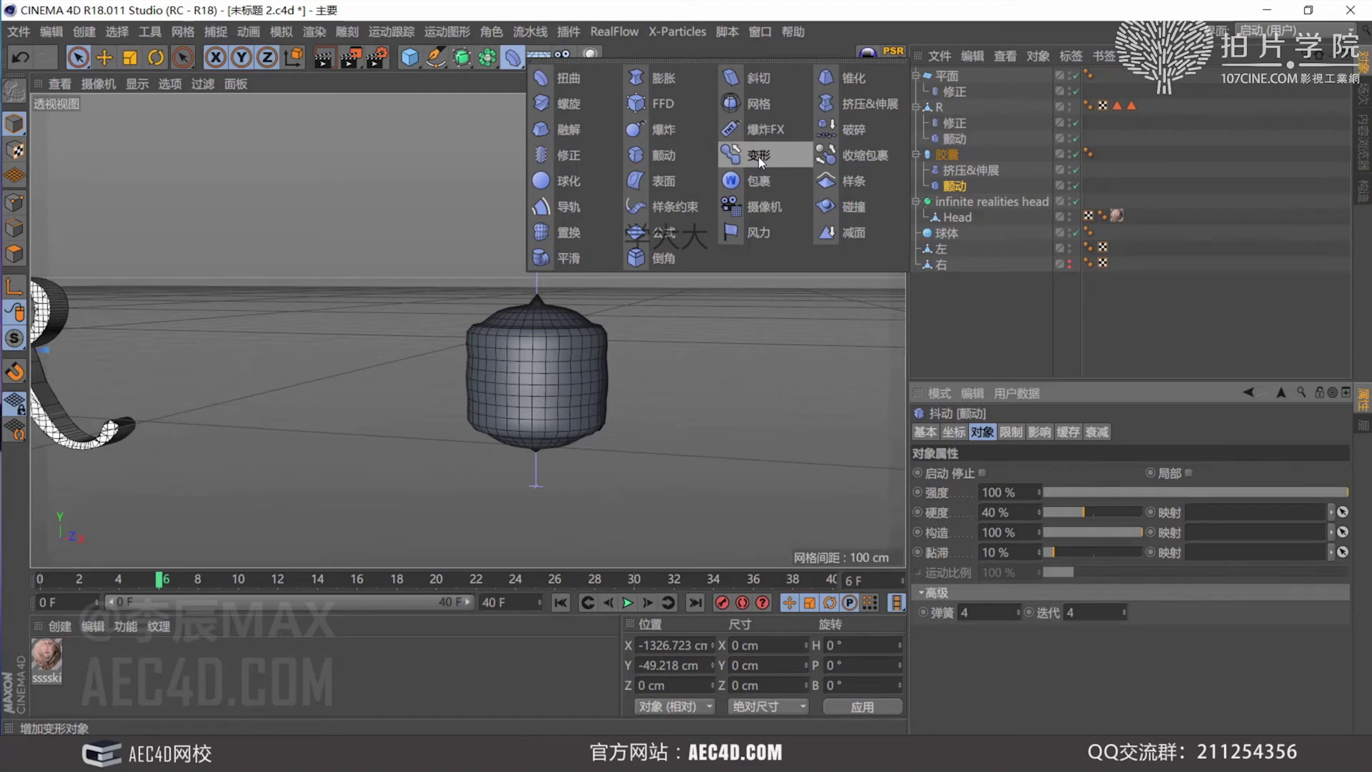
pyautogui.click(704, 383)
pyautogui.scroll(-3, 705, 383)
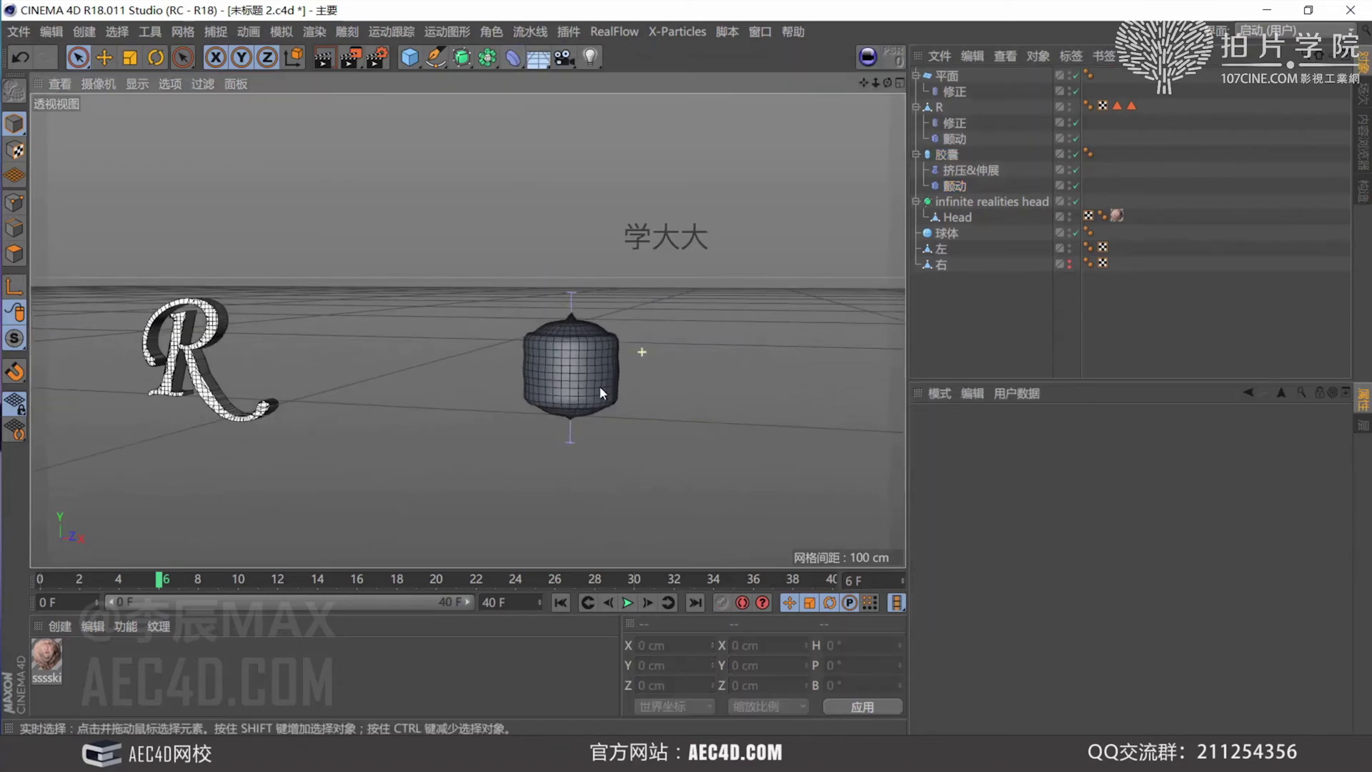
pyautogui.keyDown('alt'); pyautogui.moveTo(704, 383); pyautogui.dragTo(288, 381, button='middle'); pyautogui.keyUp('alt')
pyautogui.scroll(-2, 756, 399)
pyautogui.keyDown('alt'); pyautogui.moveTo(726, 398); pyautogui.dragTo(507, 412, button='middle'); pyautogui.keyUp('alt')
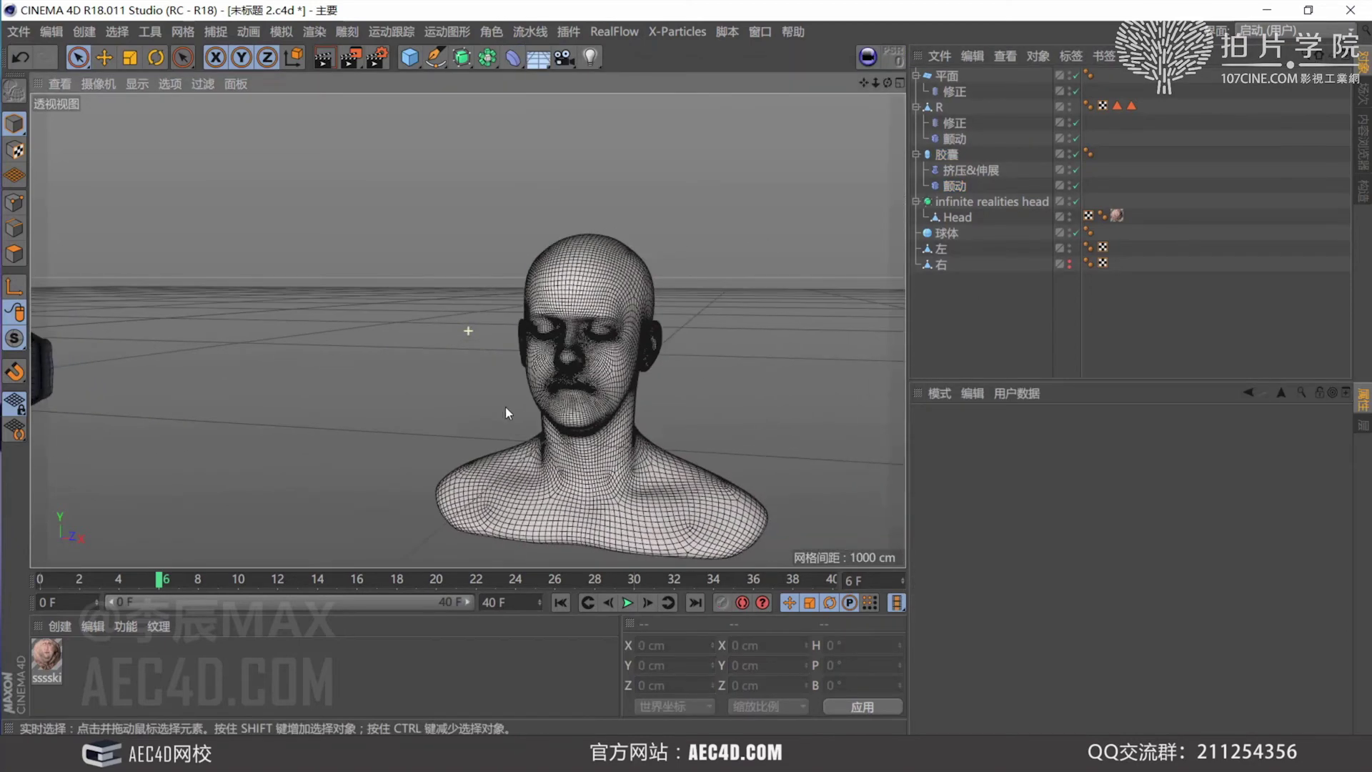
pyautogui.scroll(1, 590, 408)
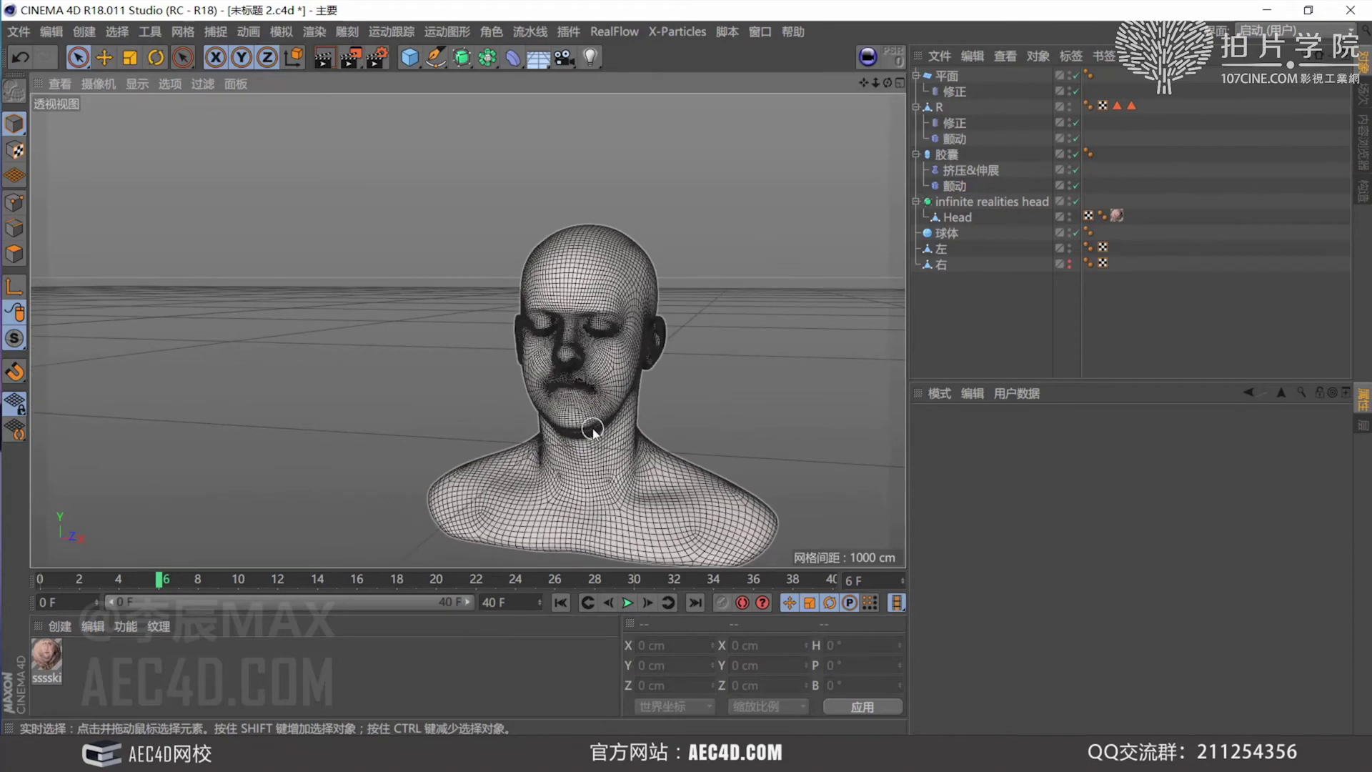
# Add a Pose Morph (姿态变形) tag to Head, last in its tag row, with point (点) mixing enabled
pyautogui.scroll(2, 592, 428)
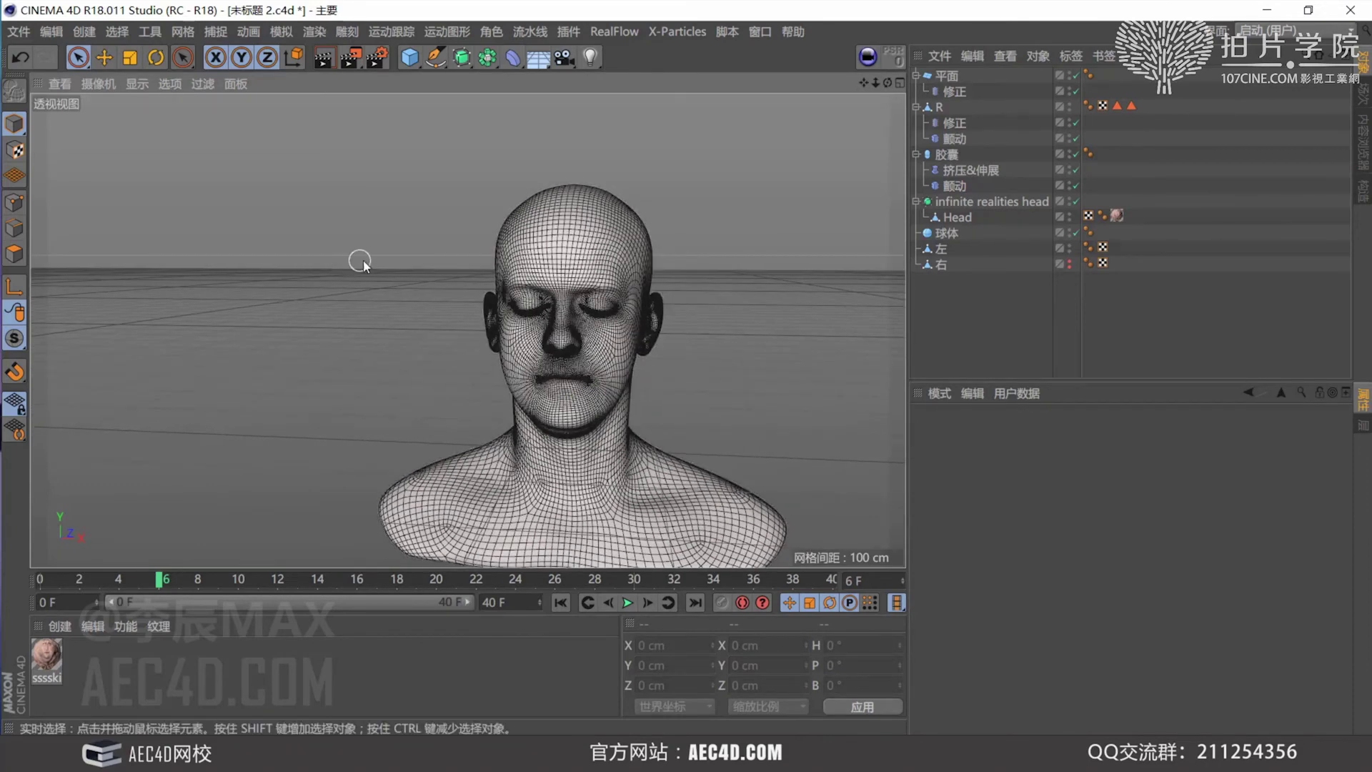
pyautogui.scroll(1, 611, 348)
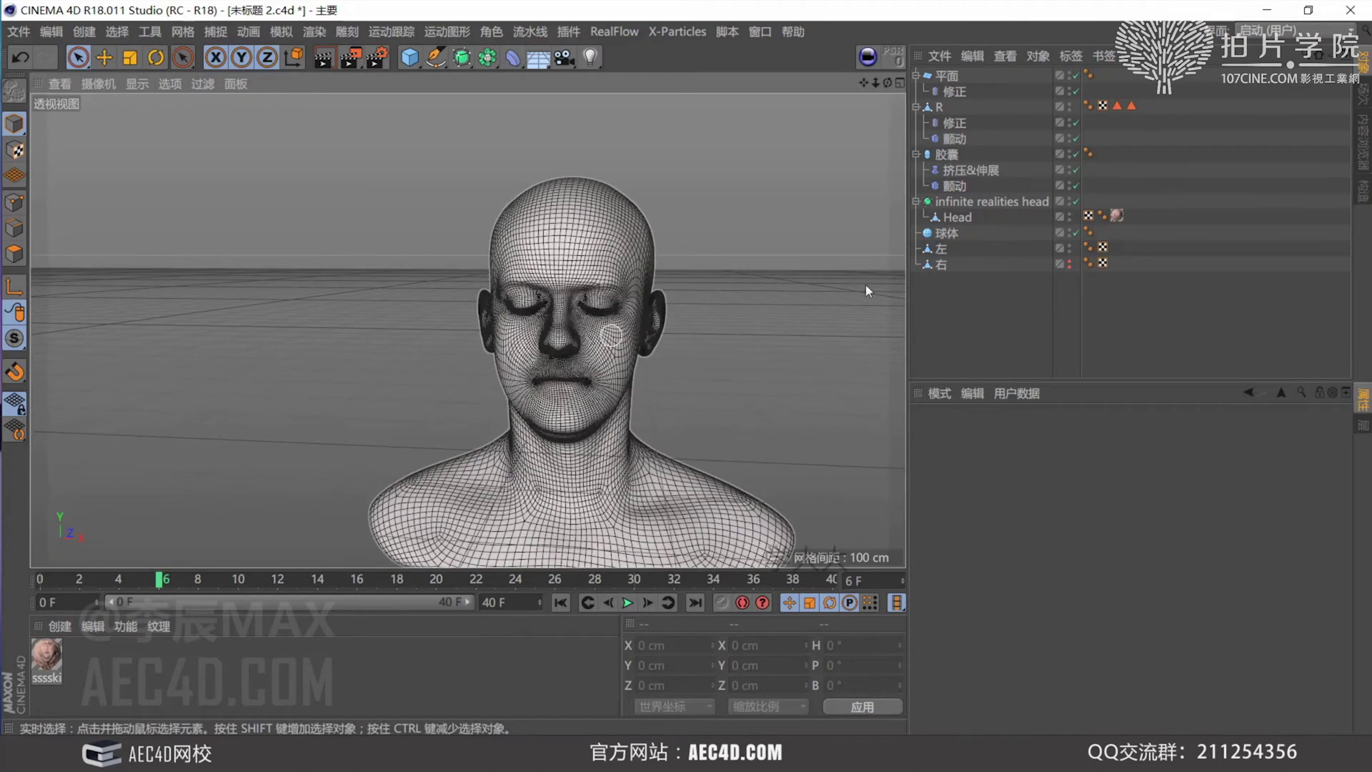
pyautogui.rightClick(960, 215)
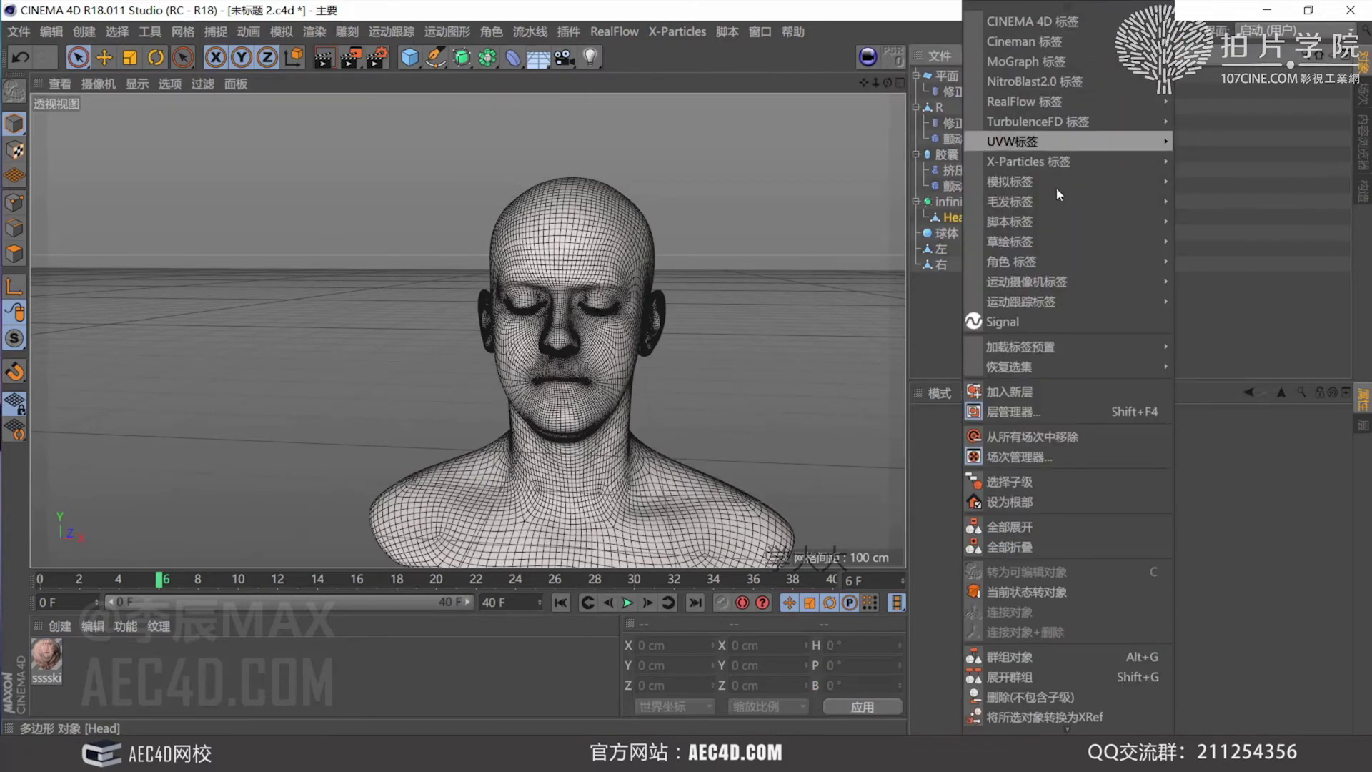
pyautogui.moveTo(1054, 207)
pyautogui.moveTo(1062, 260)
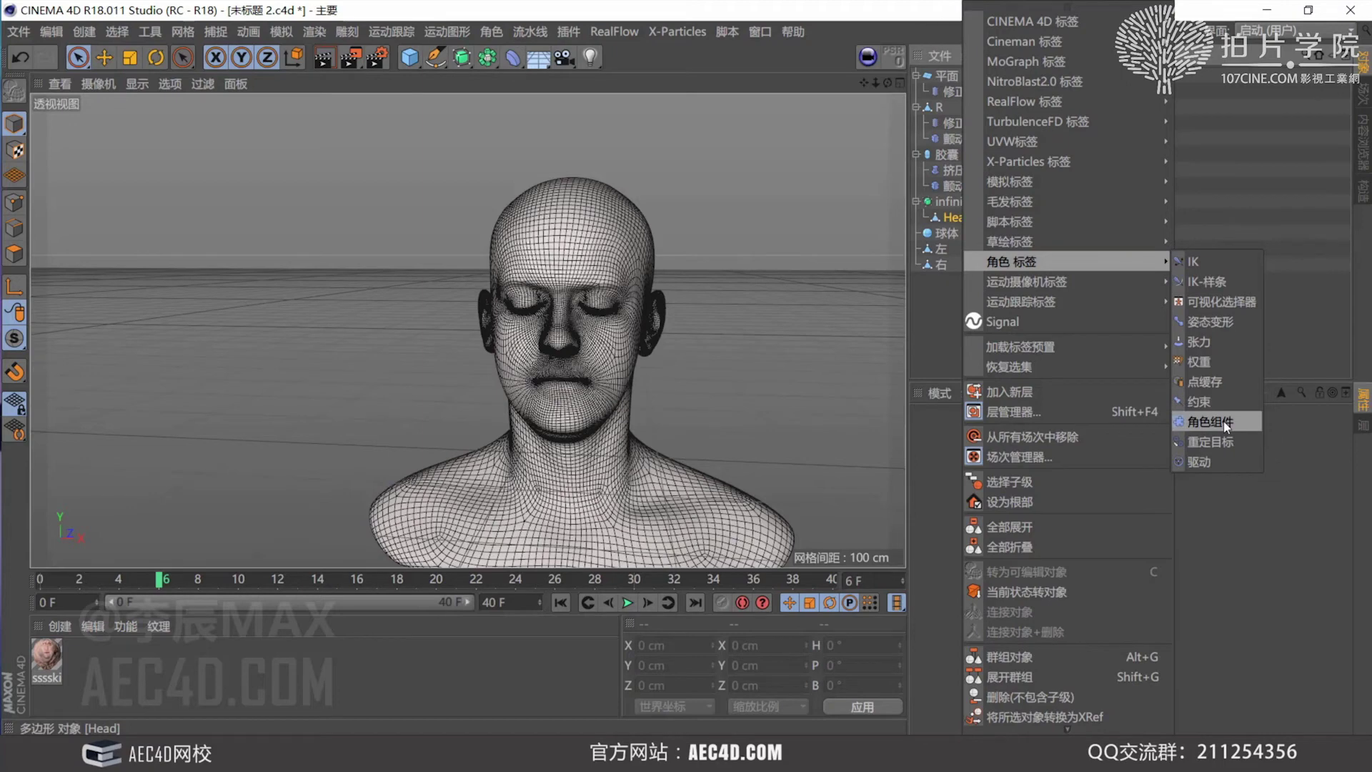
pyautogui.click(1223, 324)
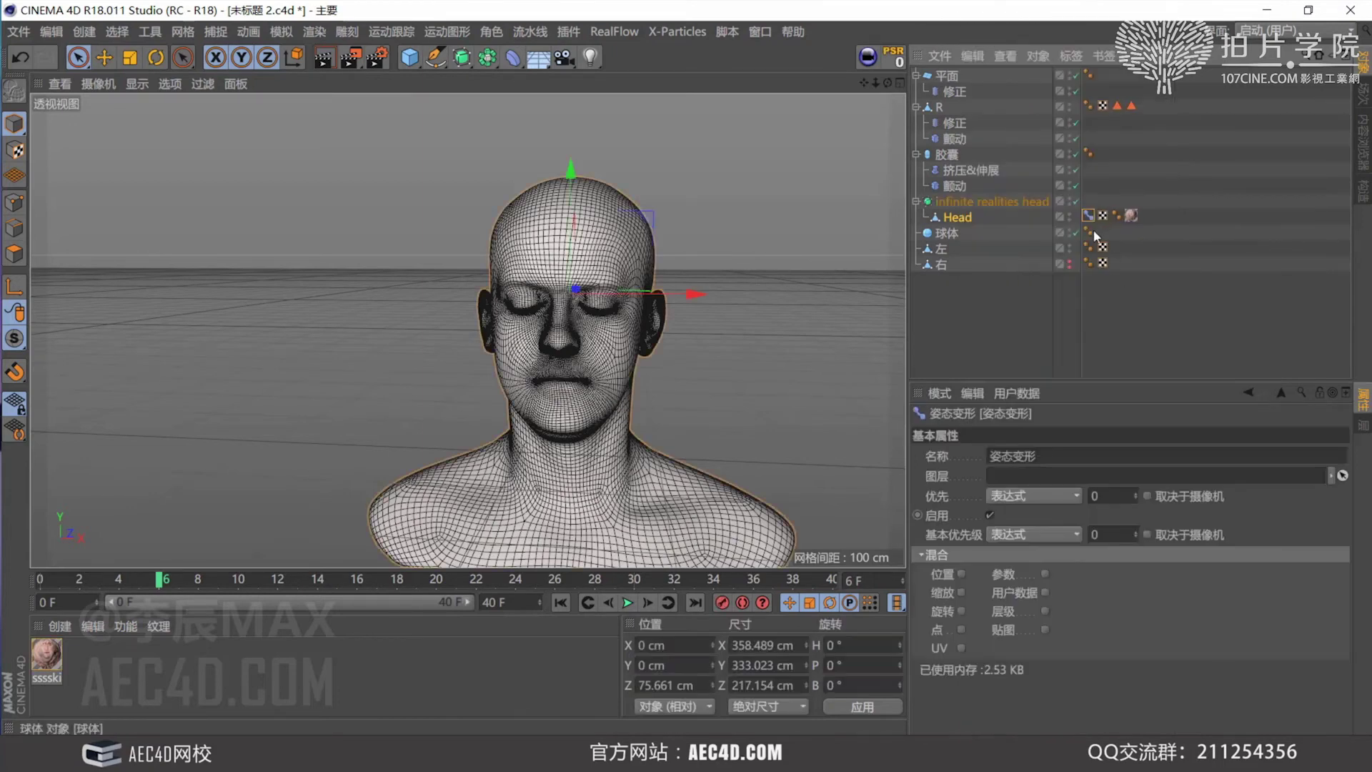
pyautogui.moveTo(1140, 213); pyautogui.dragTo(1145, 214)
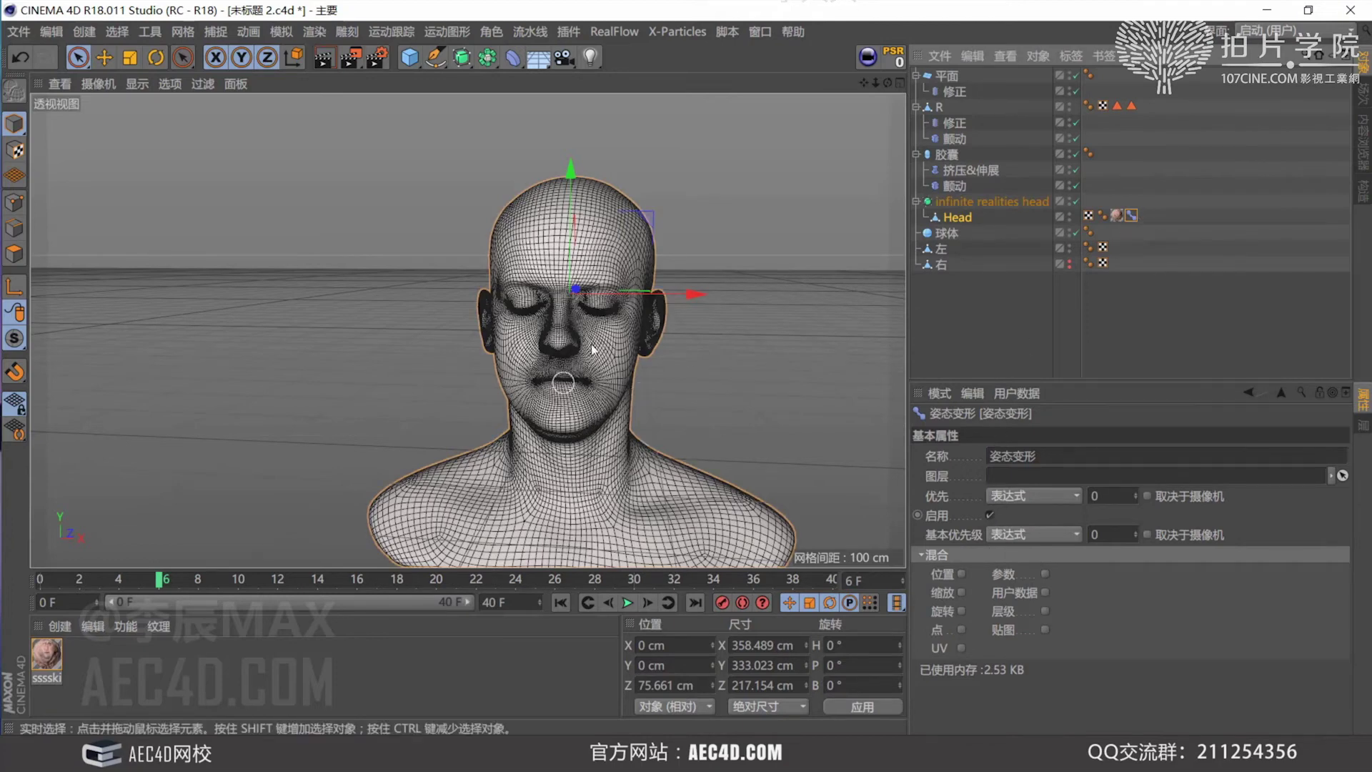
pyautogui.click(961, 629)
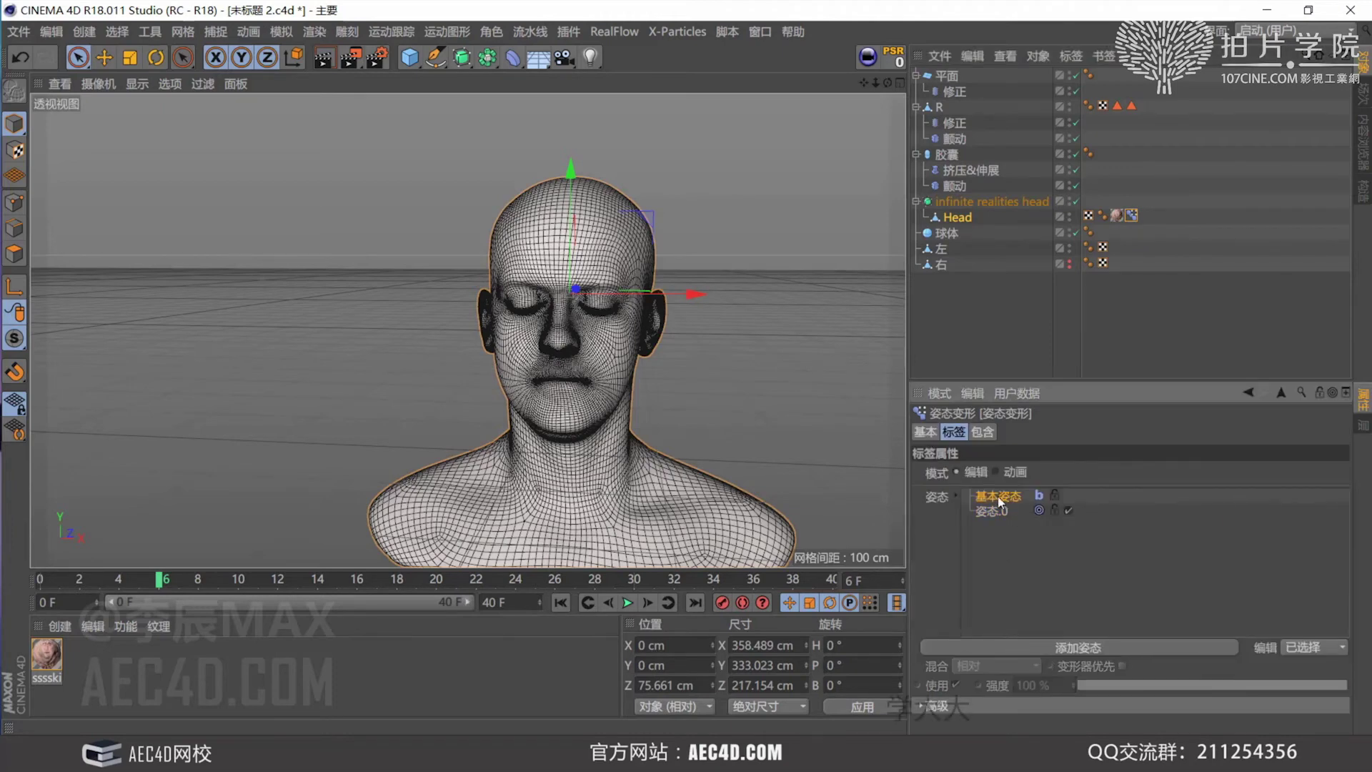
# Rename the pose 姿态.0 in the Pose Morph (姿态变形) tag as 姿态.1
pyautogui.scroll(3, 500, 378)
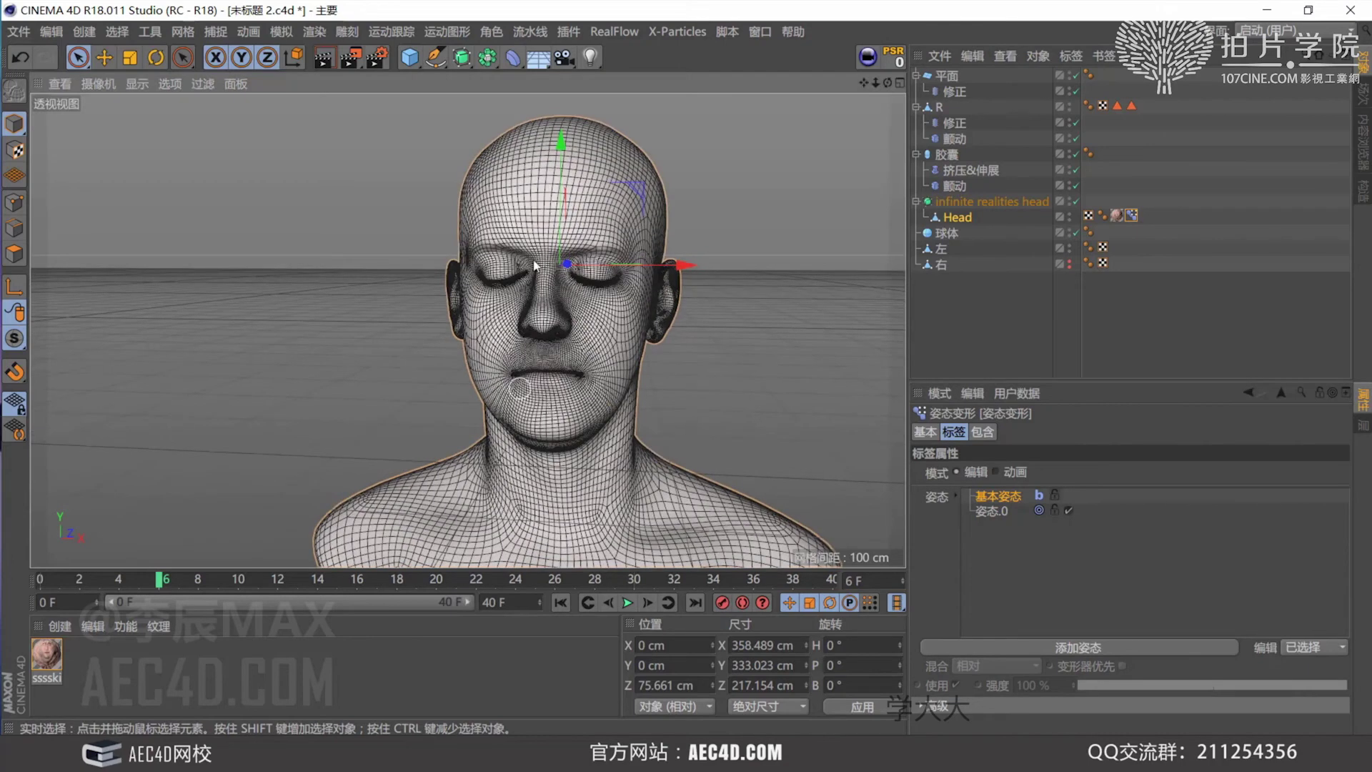
pyautogui.click(997, 511)
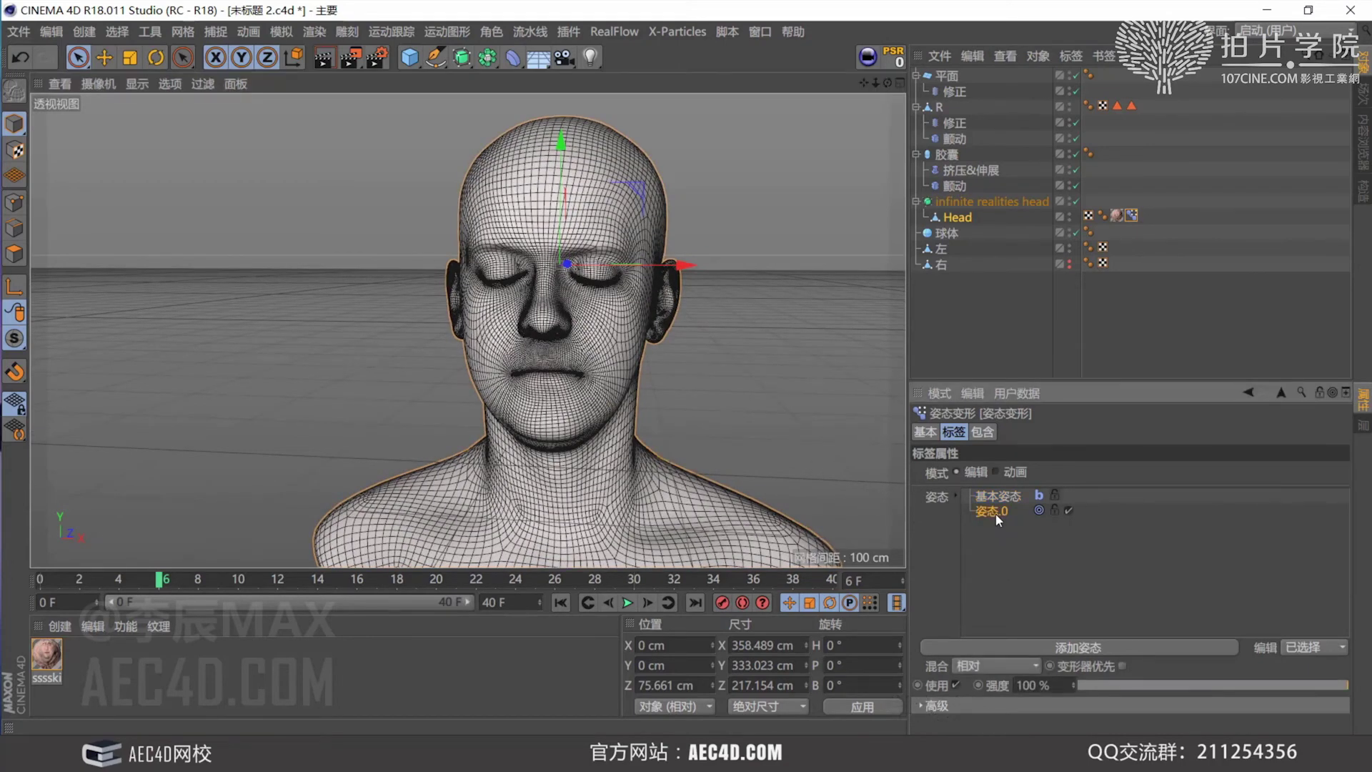
pyautogui.doubleClick(996, 513)
pyautogui.write('1')
pyautogui.press('Return')
# In point mode, set Live Selection's soft selection around the lips to a 14 cm radius and 63% strength
pyautogui.click(13, 207)
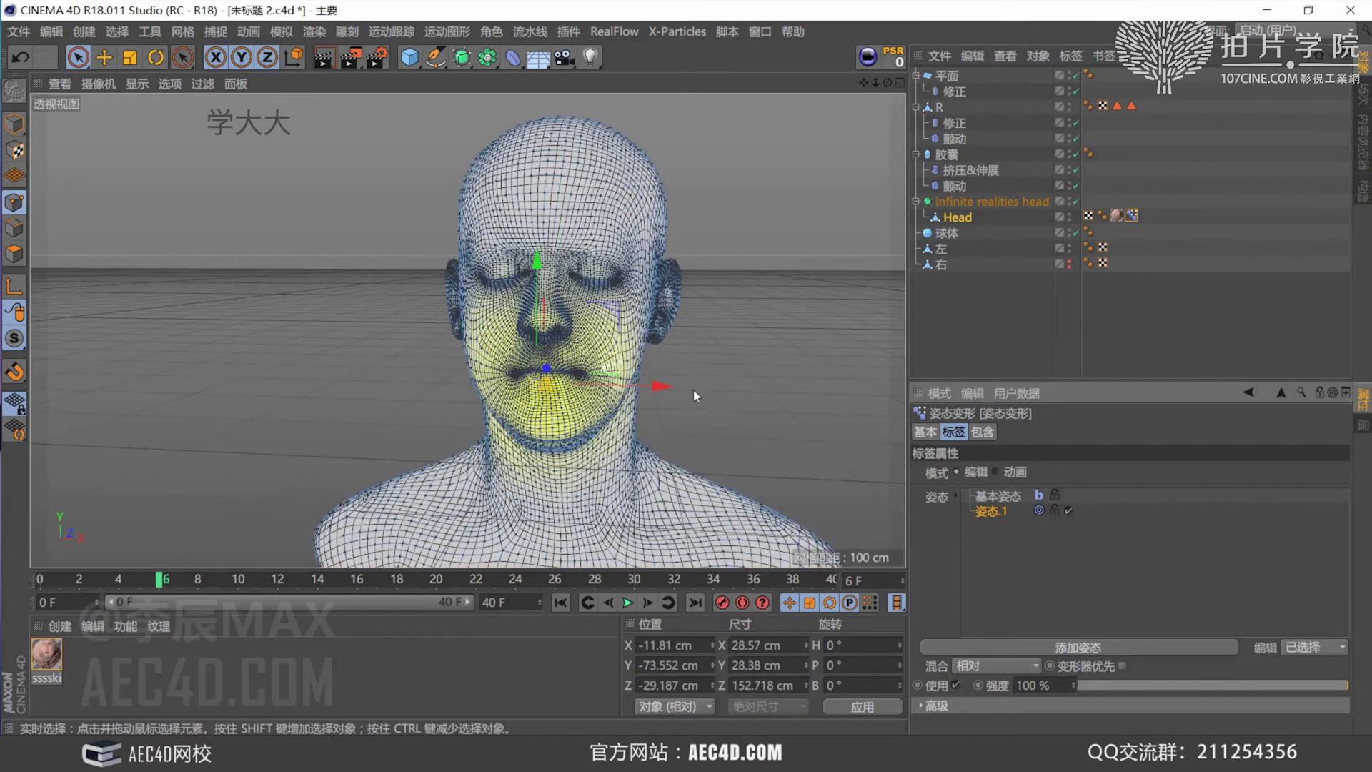
pyautogui.click(77, 58)
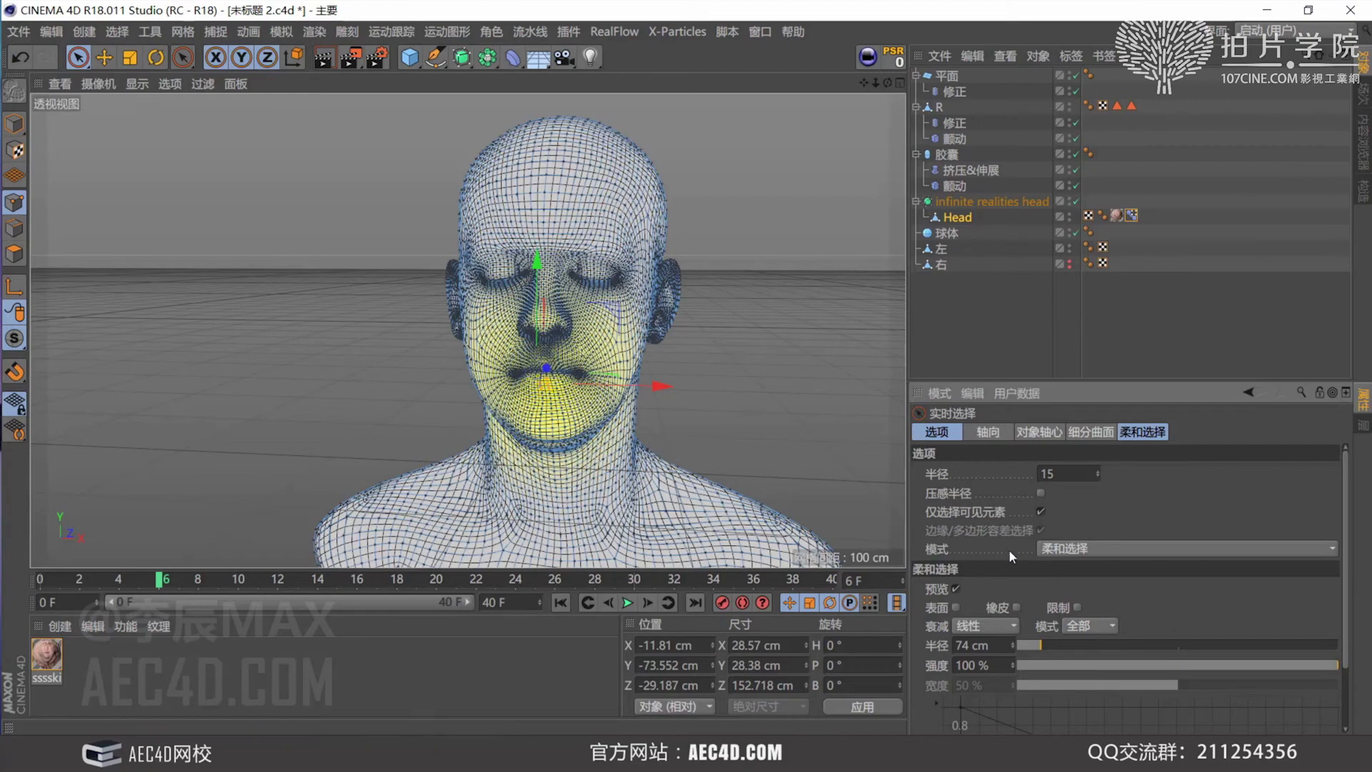
pyautogui.scroll(5, 561, 429)
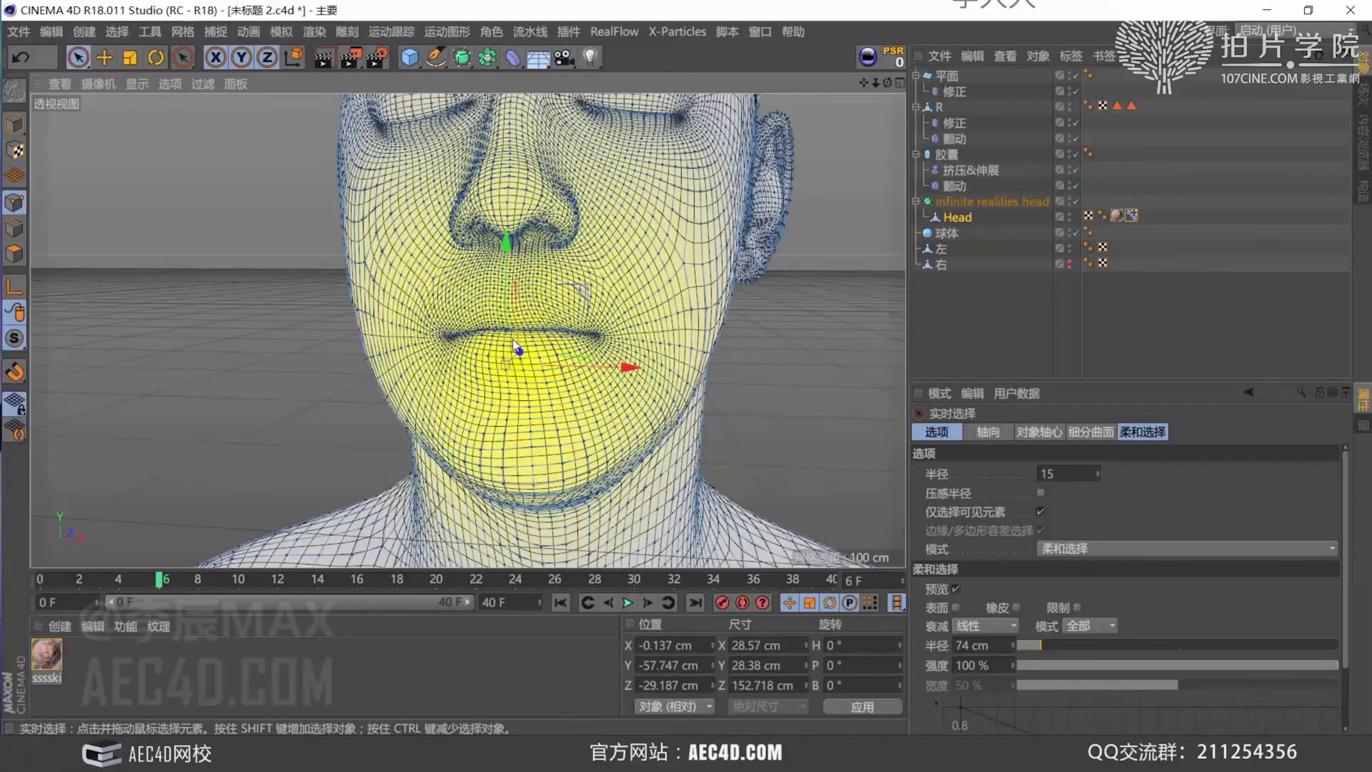
pyautogui.click(515, 347)
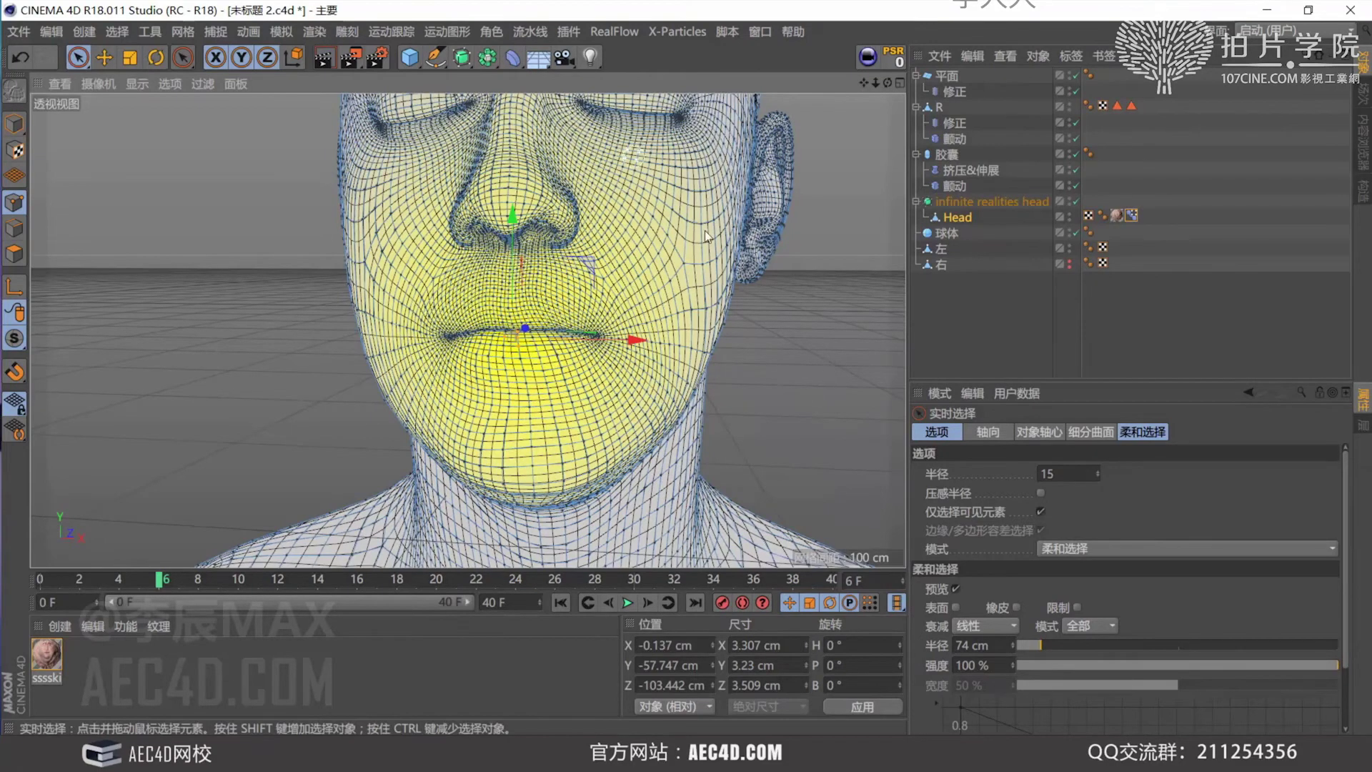
pyautogui.moveTo(1036, 644); pyautogui.dragTo(1022, 645)
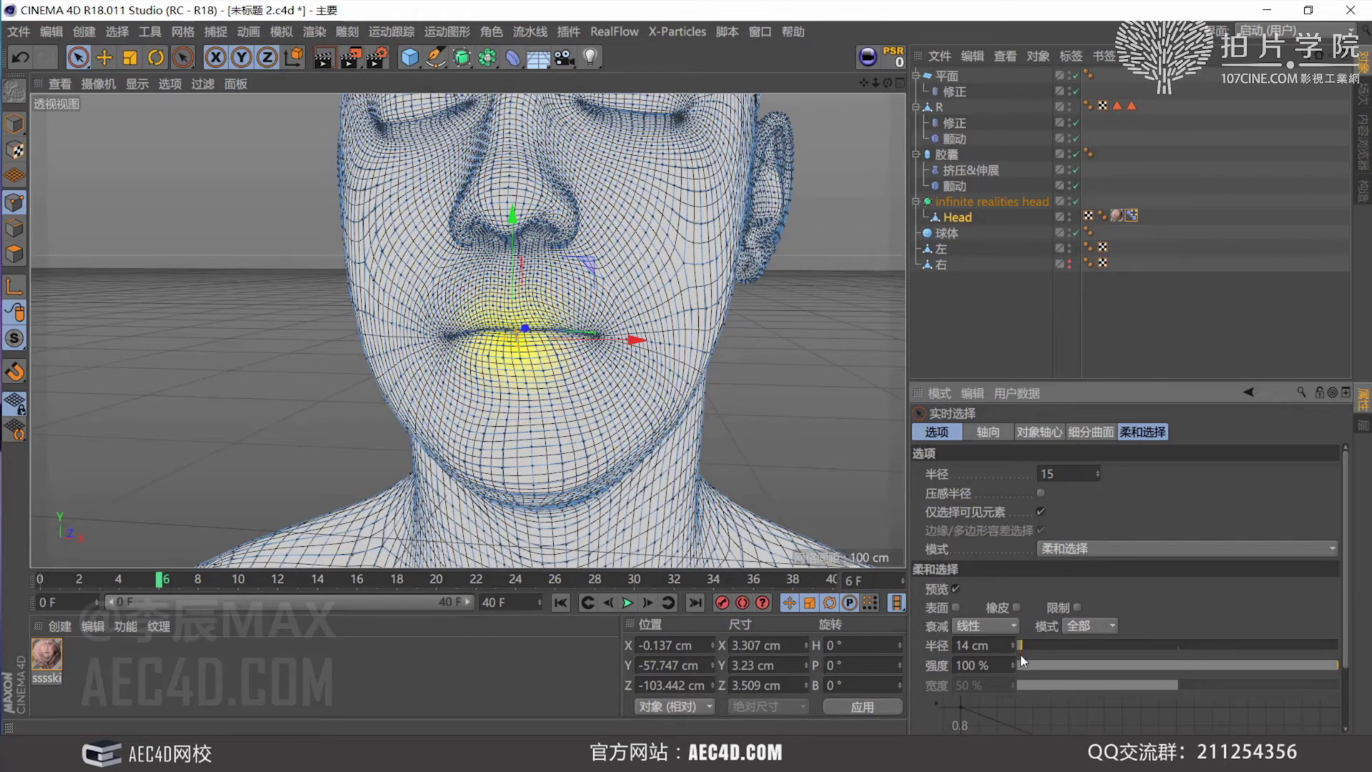
pyautogui.click(1229, 665)
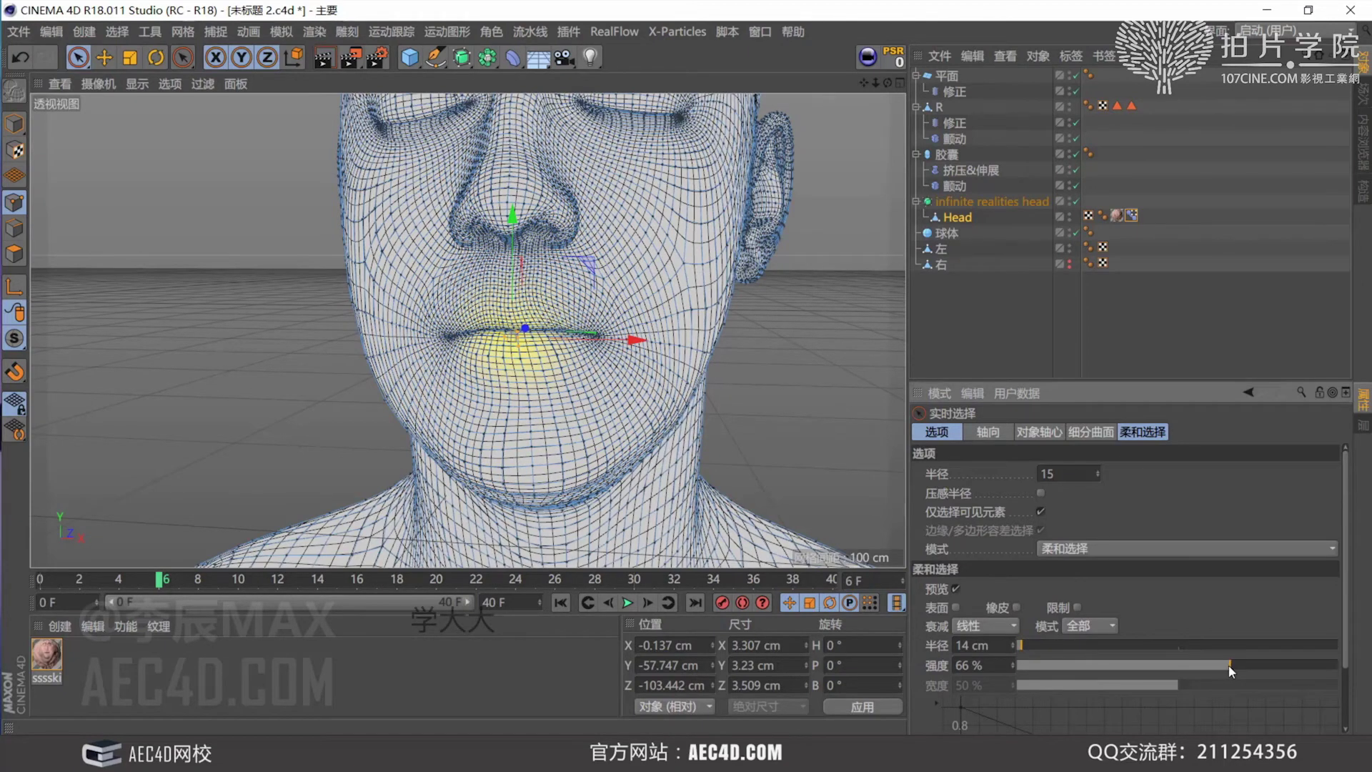
pyautogui.scroll(5, 554, 393)
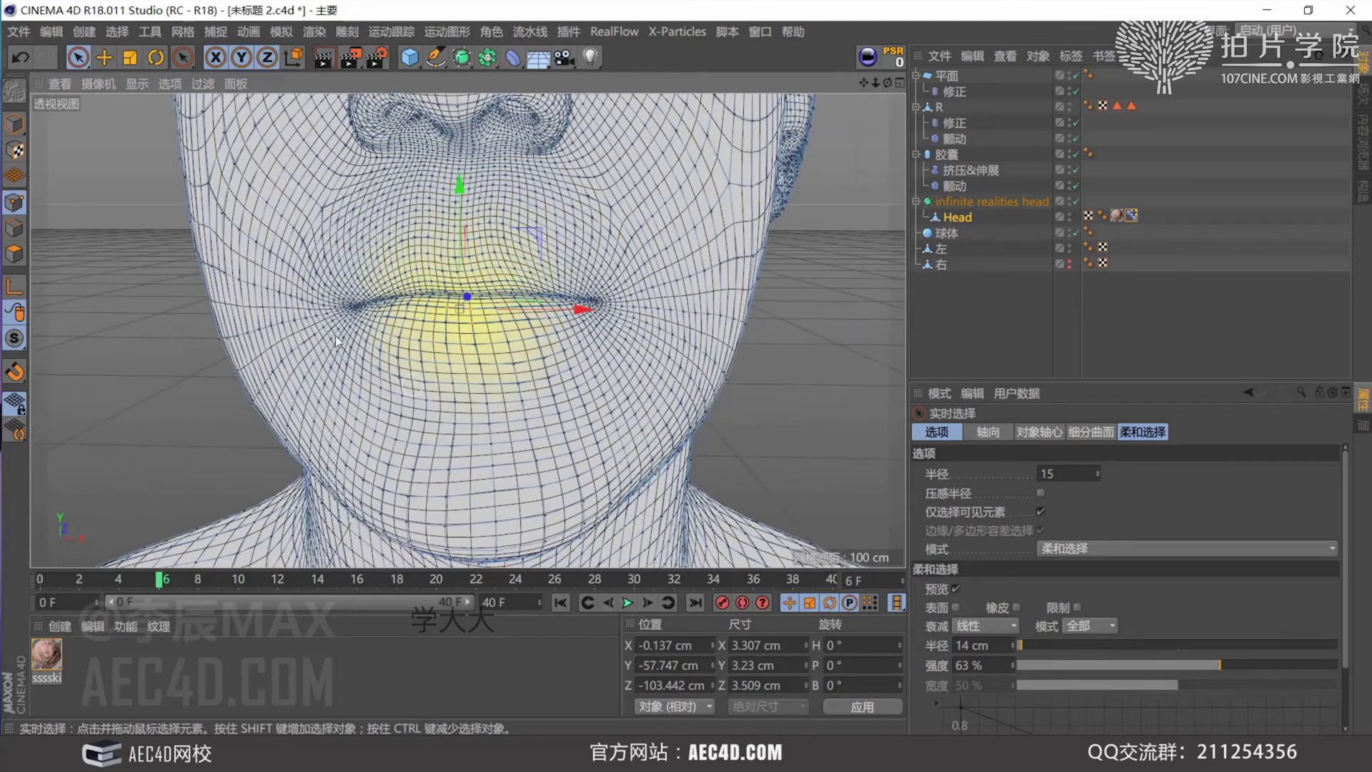
# Soft-select the points at both mouth corners of the head and raise them
pyautogui.click(356, 295)
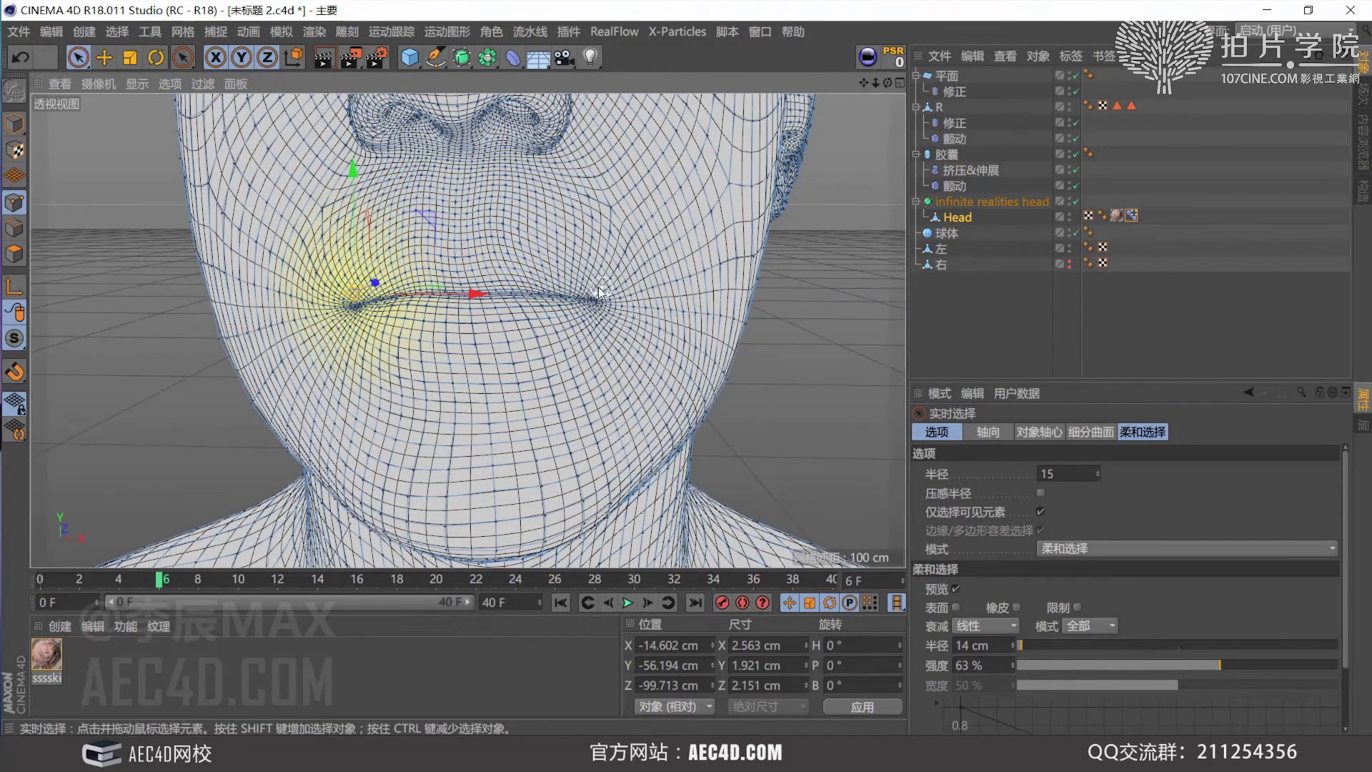
pyautogui.keyDown('shift'); pyautogui.click(600, 291); pyautogui.keyUp('shift')
pyautogui.moveTo(475, 172); pyautogui.dragTo(477, 148)
# Soft-select the middle of the lips and pull it down to curve the mouth into a smile
pyautogui.click(419, 296)
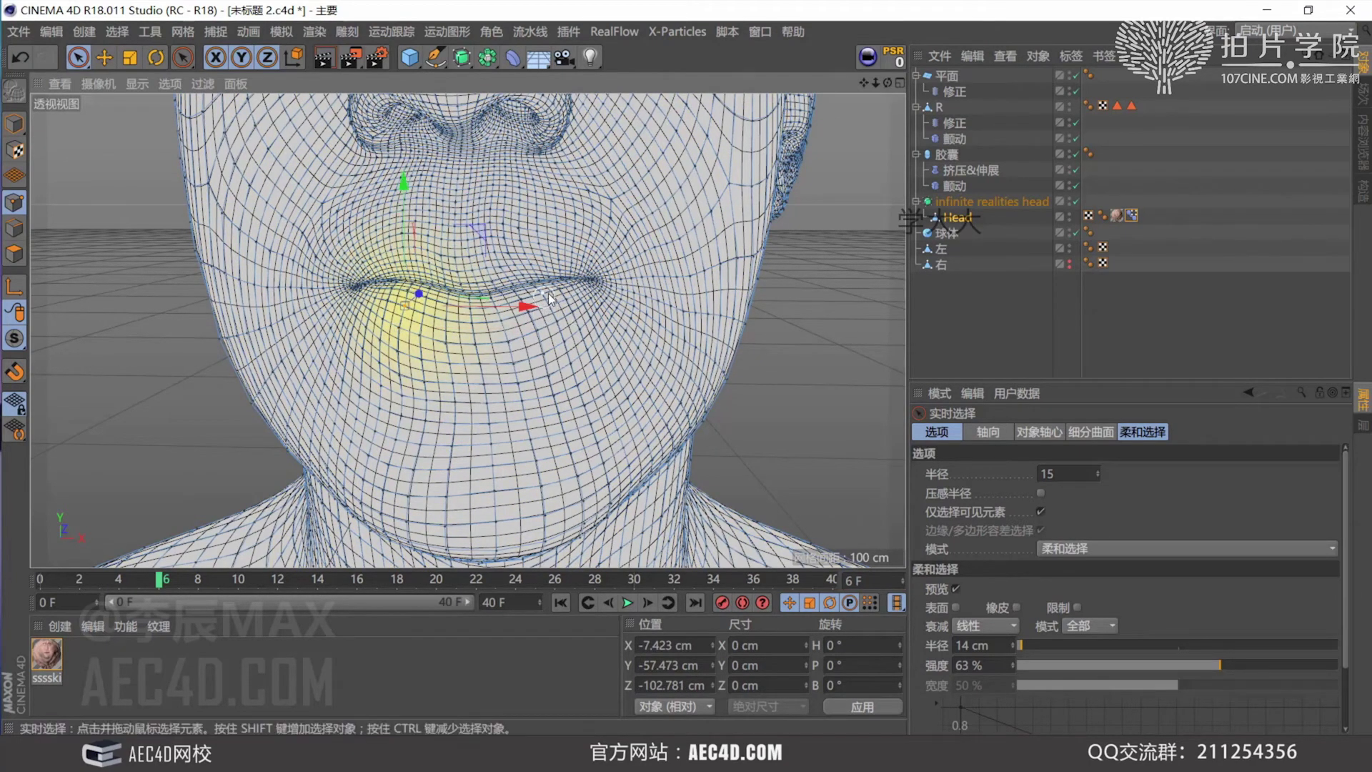
pyautogui.keyDown('shift'); pyautogui.click(541, 293); pyautogui.keyUp('shift')
pyautogui.moveTo(472, 215); pyautogui.dragTo(472, 314)
pyautogui.click(464, 322)
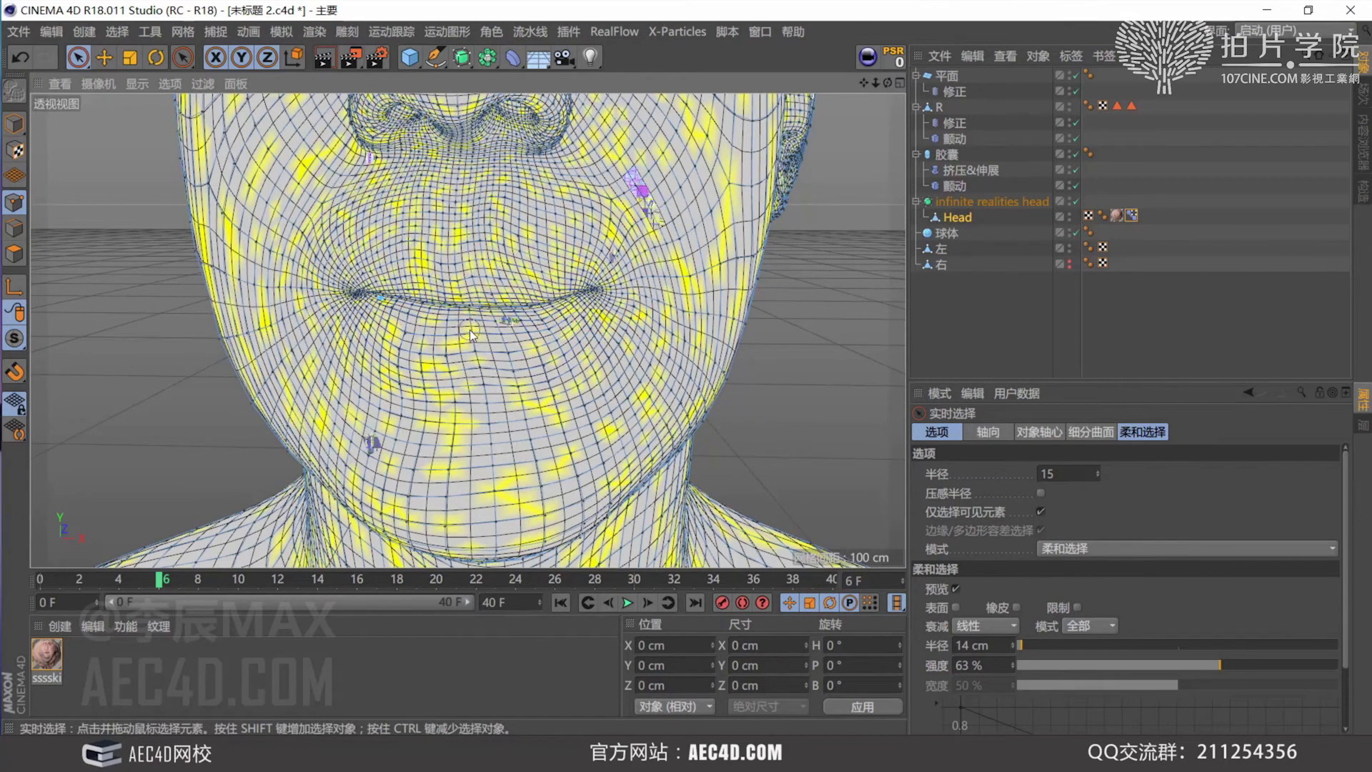
pyautogui.moveTo(473, 210); pyautogui.dragTo(478, 254)
# Raise both mouth corners further and lower one side of the lower lip by about 0.8 cm
pyautogui.click(366, 265)
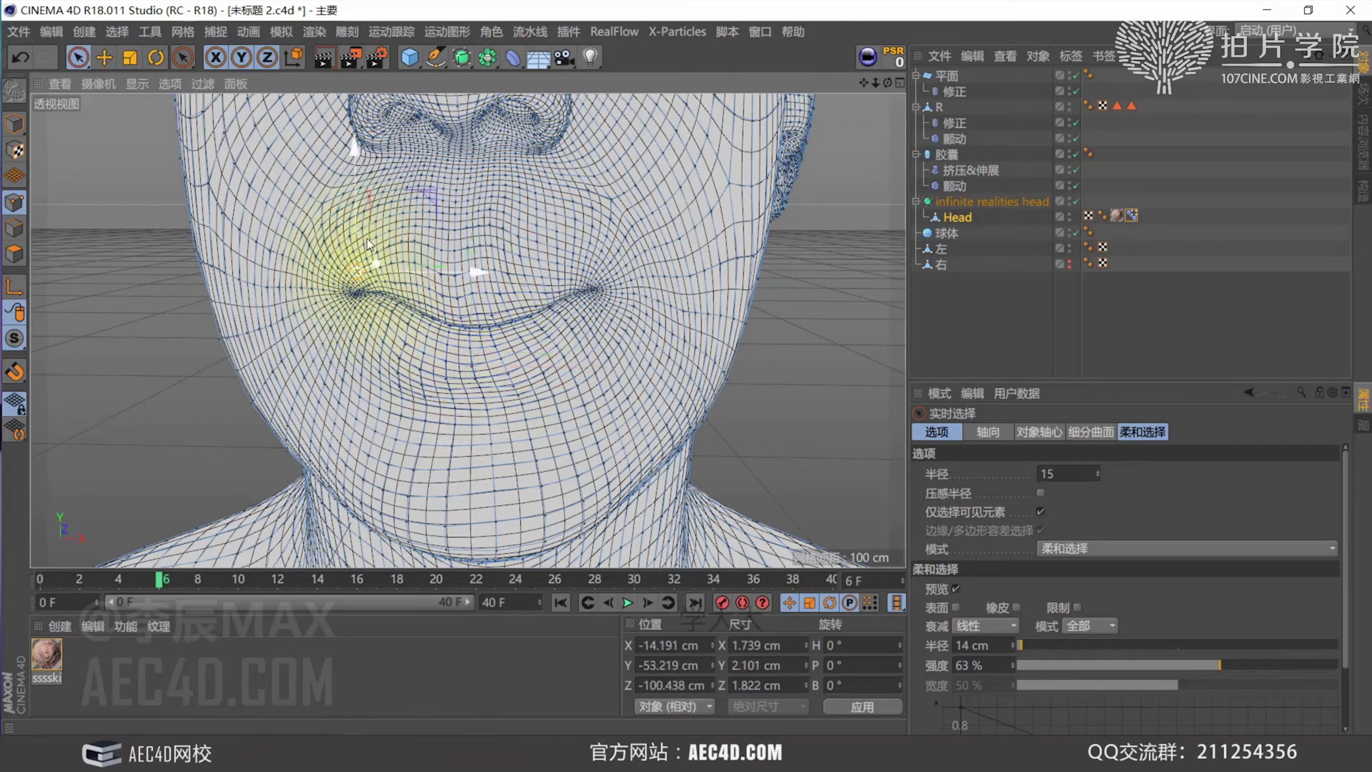
pyautogui.keyDown('shift'); pyautogui.click(600, 280); pyautogui.keyUp('shift')
pyautogui.moveTo(477, 190); pyautogui.dragTo(477, 156)
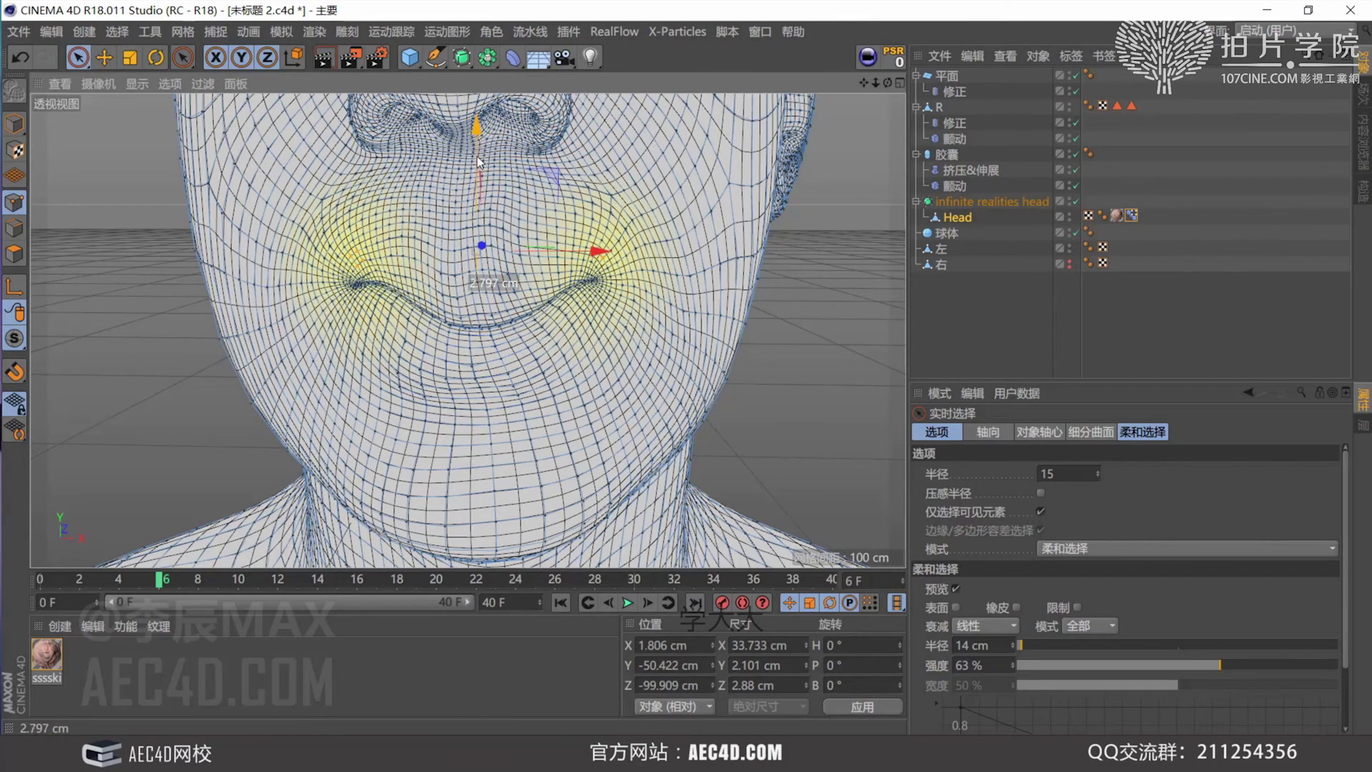
pyautogui.scroll(-4, 563, 222)
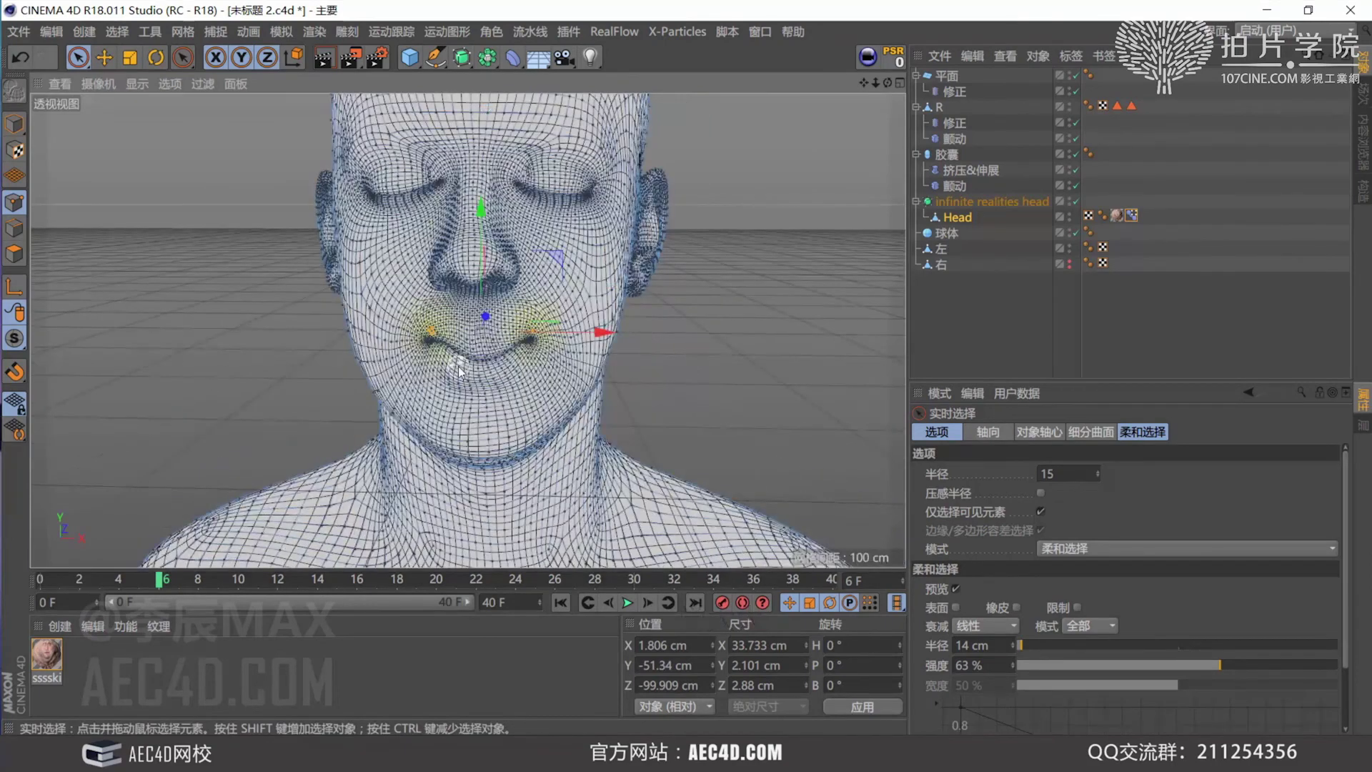
pyautogui.scroll(3, 459, 370)
pyautogui.click(428, 350)
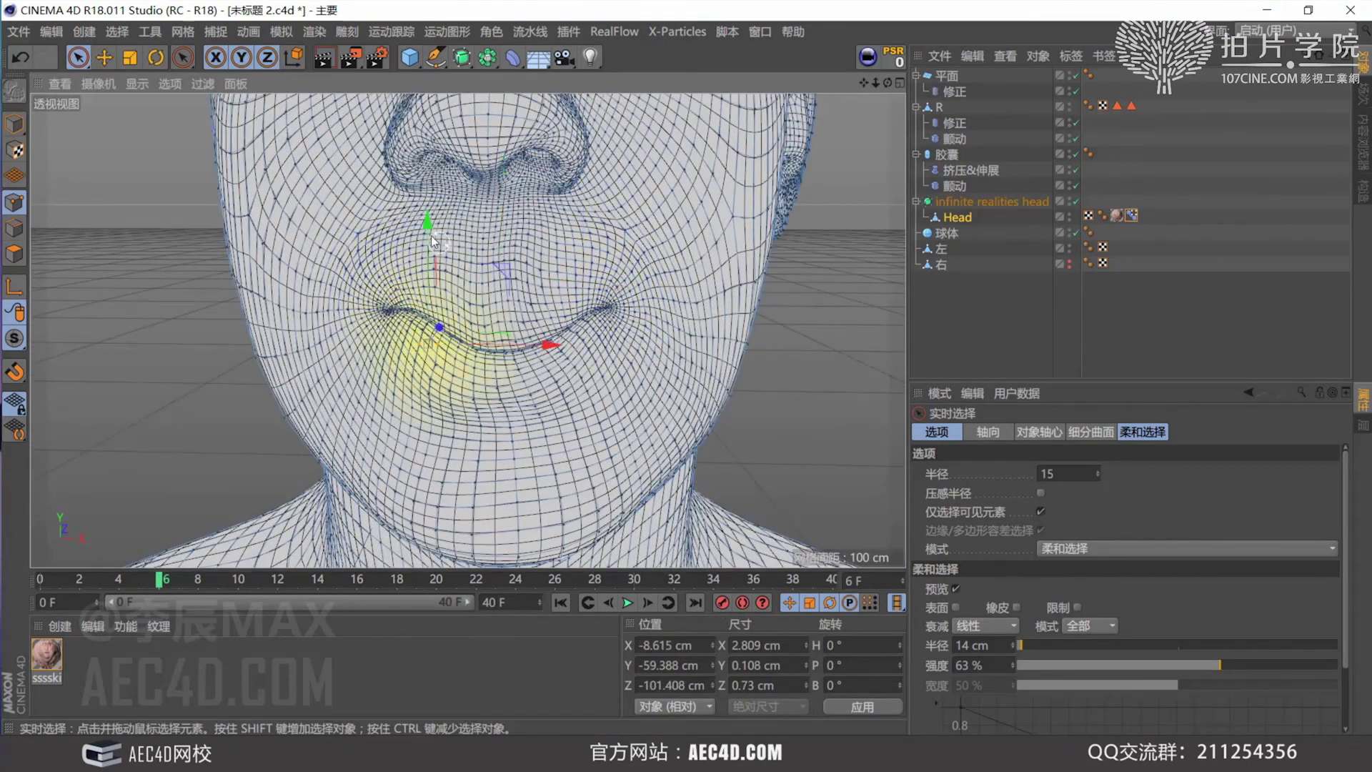
pyautogui.moveTo(433, 241); pyautogui.dragTo(433, 254)
pyautogui.scroll(-1, 577, 295)
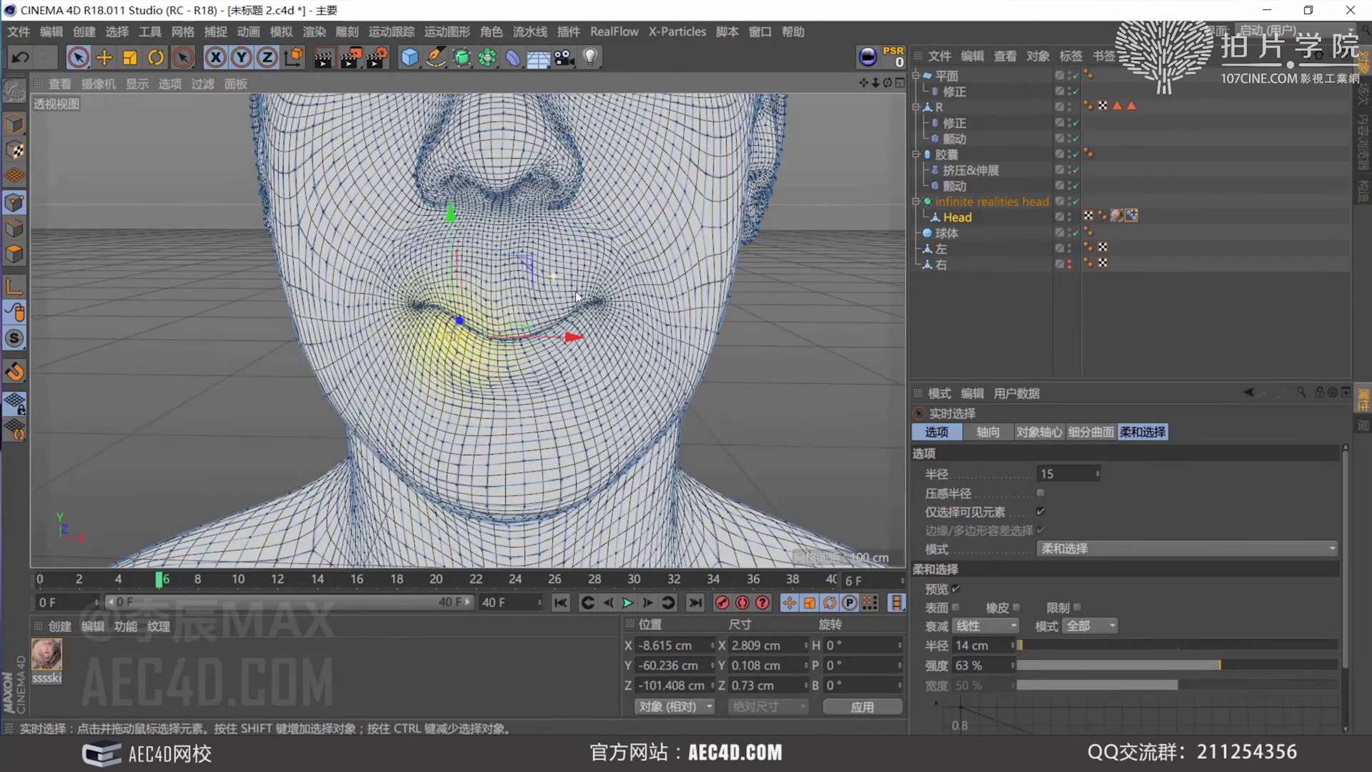
# Add a Morph (变形) deformer as a child of Head, linked to its Pose Morph (姿态变形) tag
pyautogui.click(1129, 215)
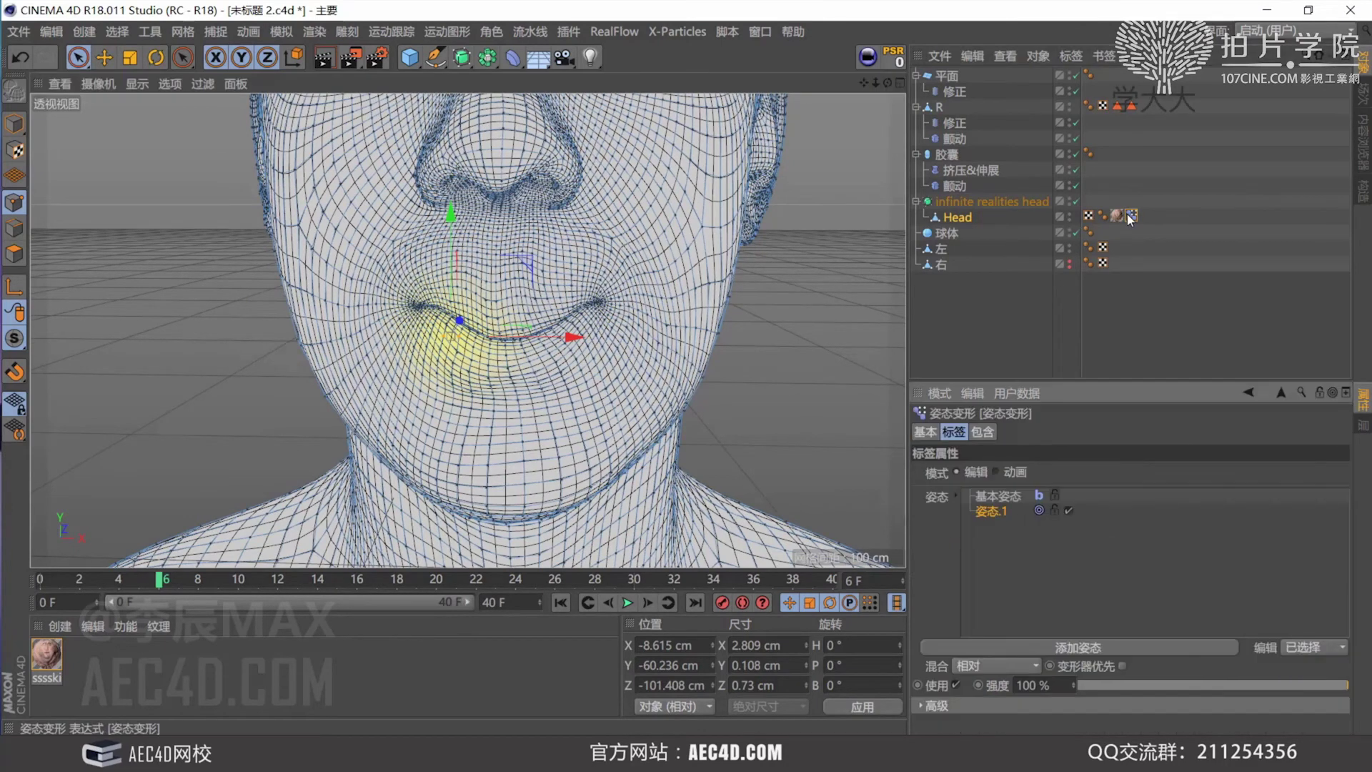
pyautogui.click(950, 215)
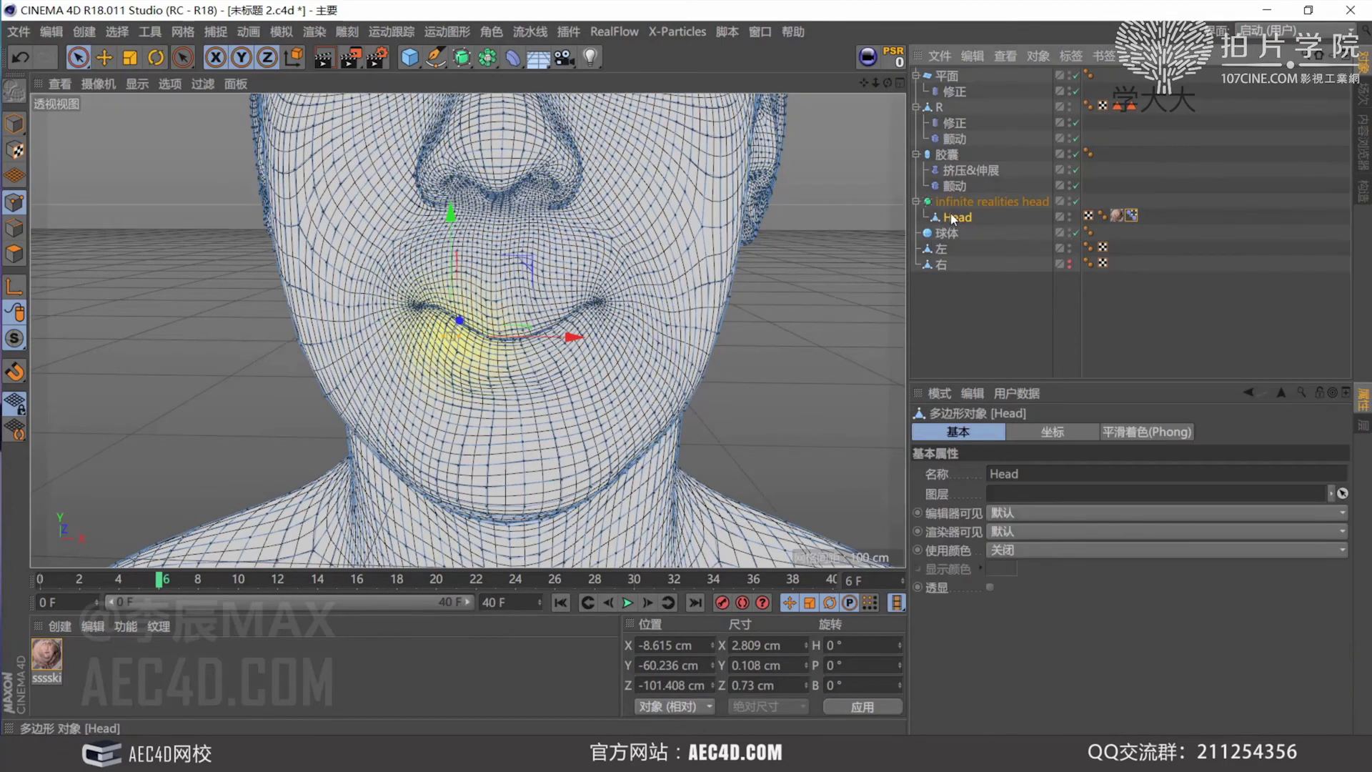
pyautogui.click(512, 57)
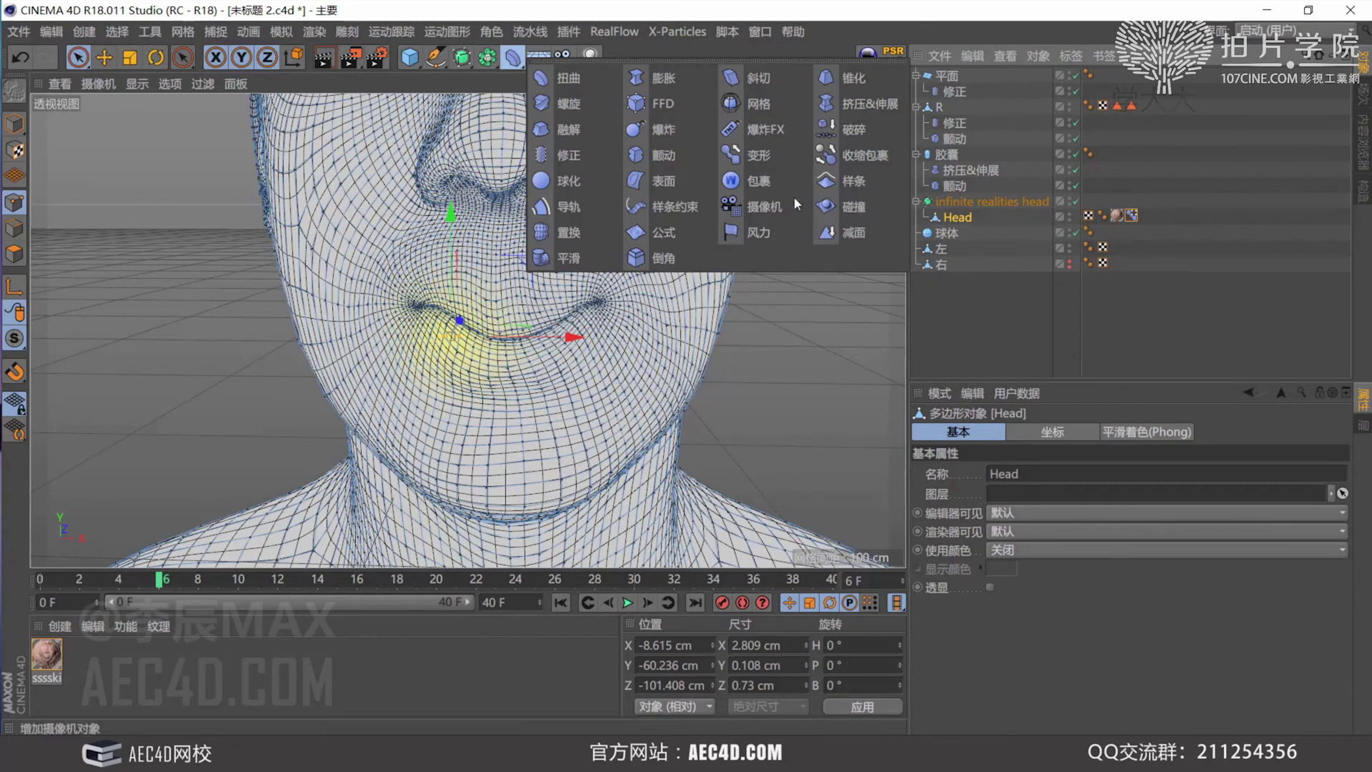
pyautogui.click(770, 161)
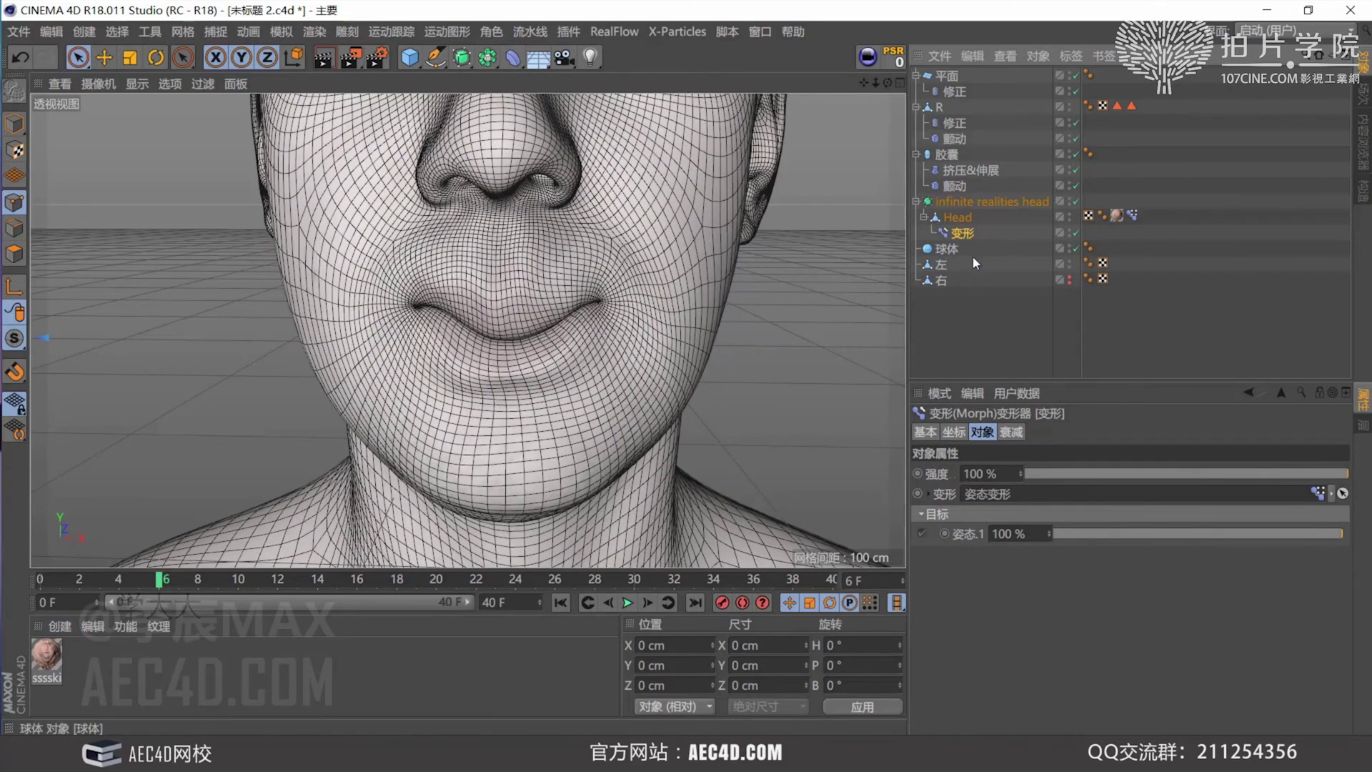
# Try lower strengths of 姿态.1 in the Morph deformer while viewing the whole face, and restore it to 100%
pyautogui.moveTo(1318, 534); pyautogui.dragTo(1239, 534)
pyautogui.scroll(-5, 556, 335)
pyautogui.scroll(3, 555, 335)
pyautogui.keyDown('alt'); pyautogui.moveTo(556, 335); pyautogui.dragTo(457, 335); pyautogui.keyUp('alt')
pyautogui.moveTo(1200, 543); pyautogui.dragTo(1343, 534)
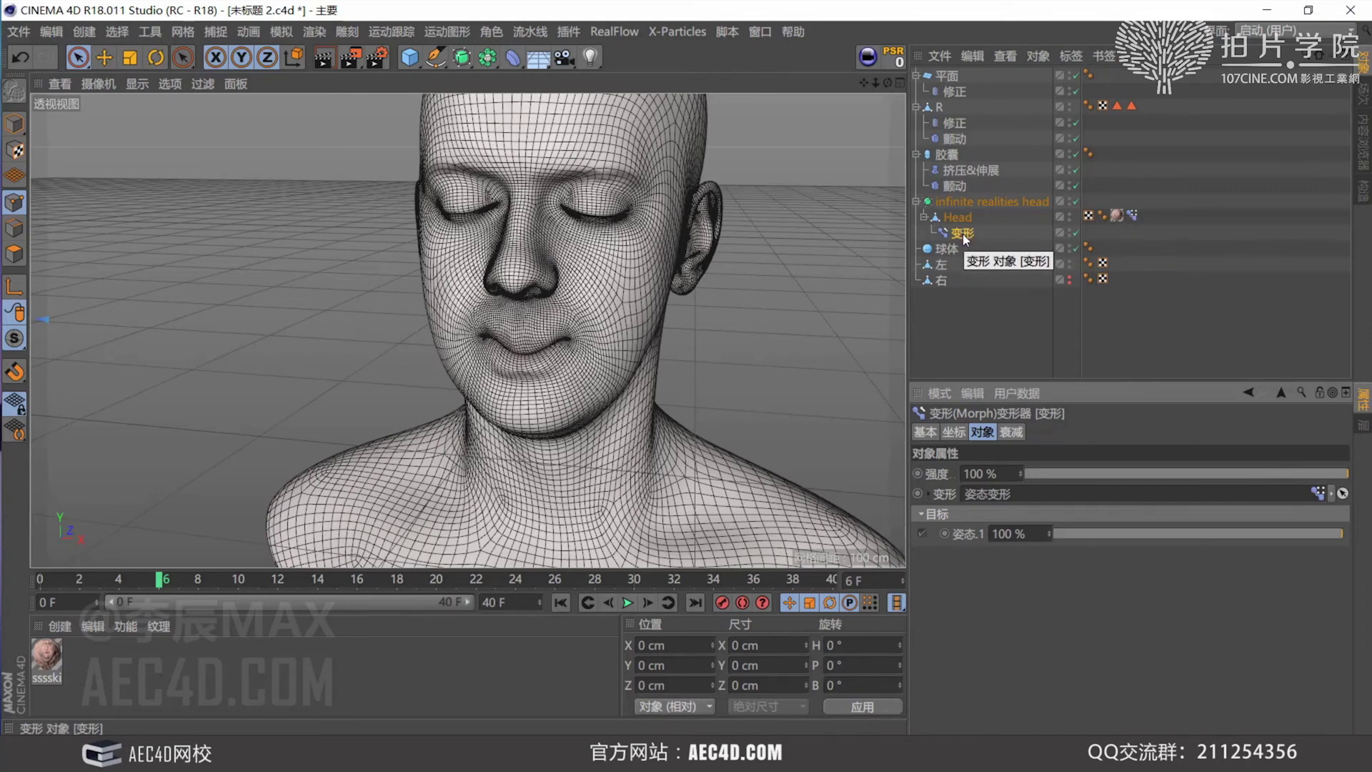
# Bring the sphere (球体) and the shape 左 into view, select 左 and hide the sphere
pyautogui.moveTo(511, 59); pyautogui.dragTo(962, 295)
pyautogui.press('h')
pyautogui.keyDown('alt'); pyautogui.moveTo(581, 457); pyautogui.dragTo(672, 389); pyautogui.keyUp('alt')
pyautogui.click(672, 390)
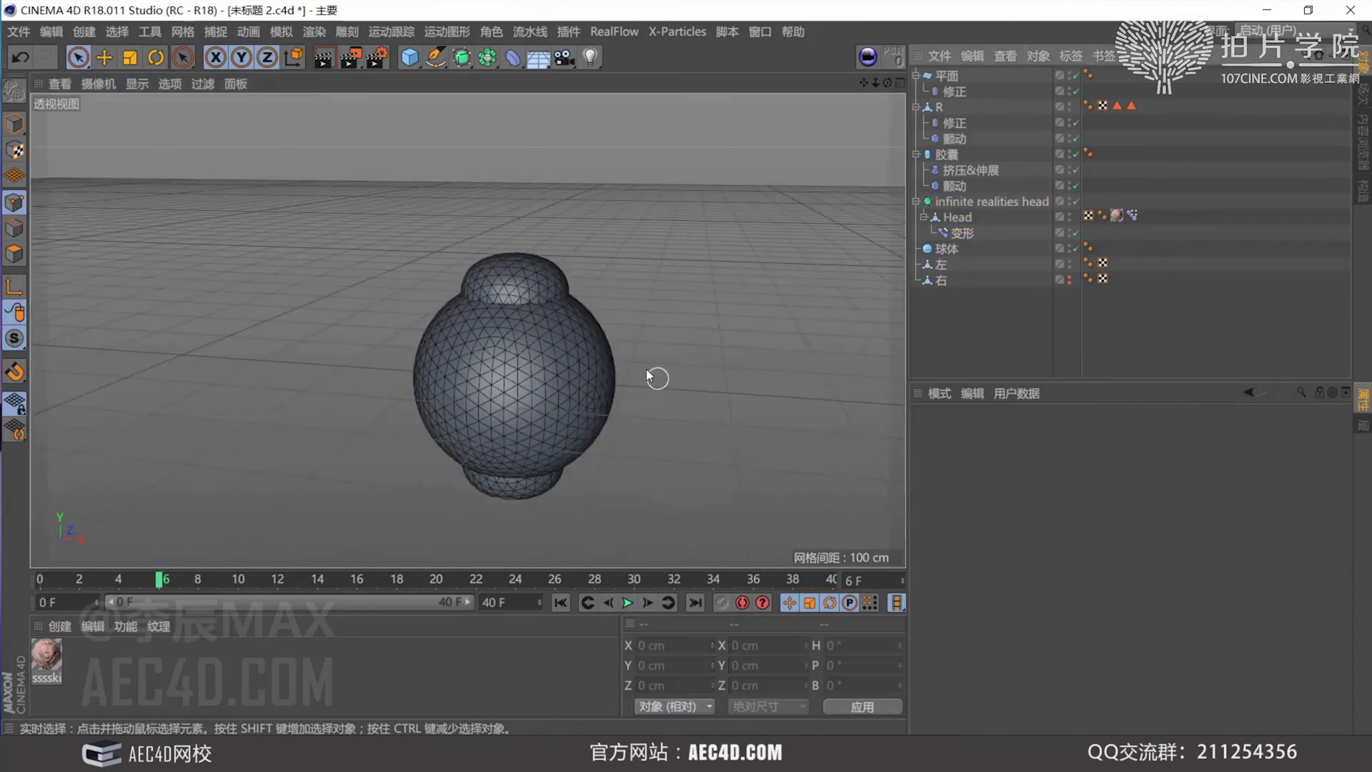
pyautogui.click(945, 249)
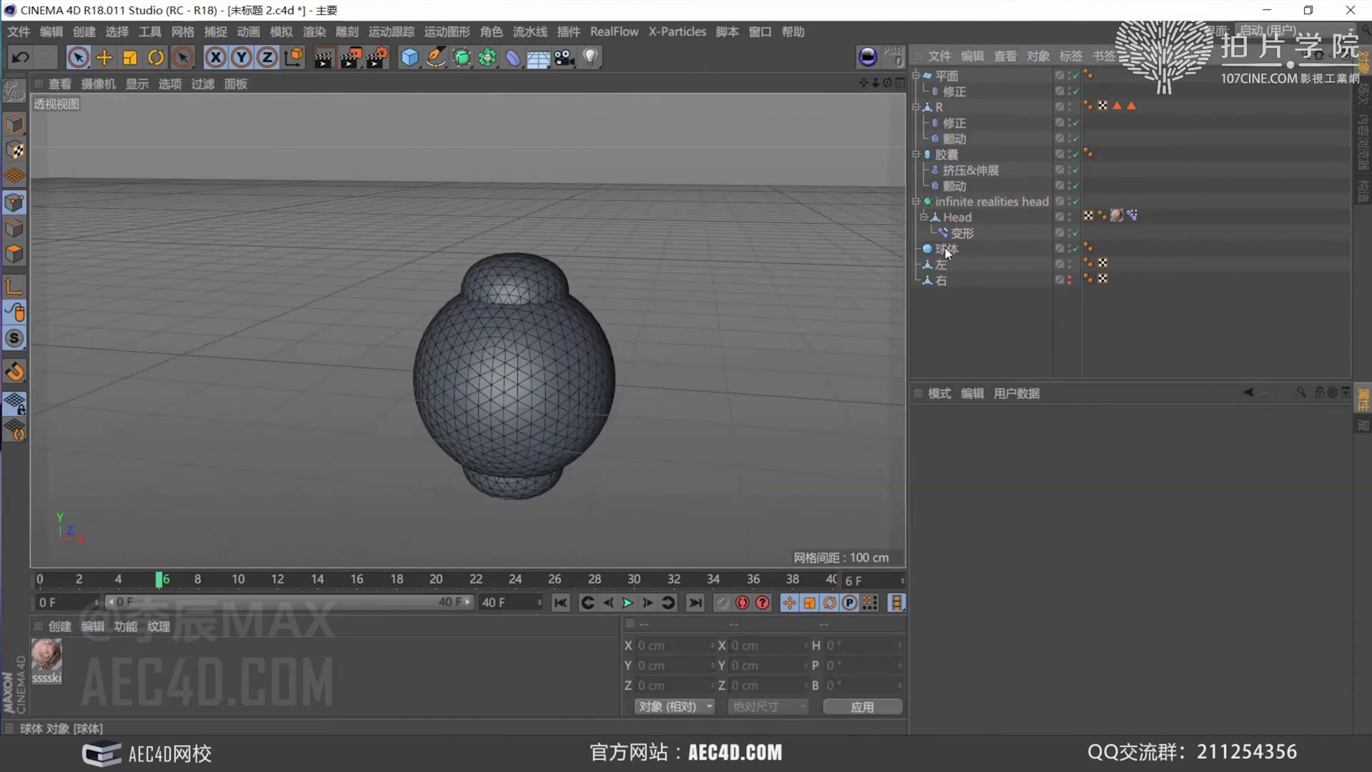
pyautogui.click(941, 265)
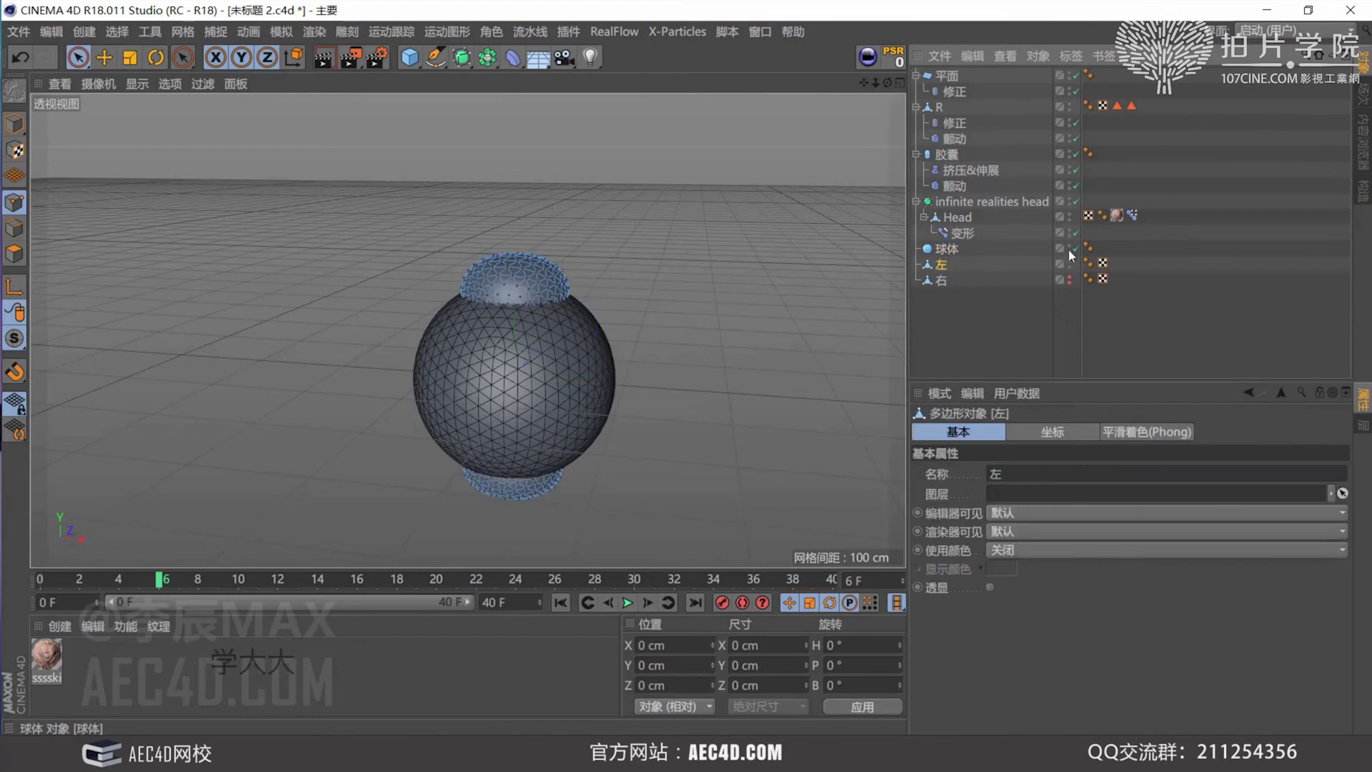
pyautogui.click(1068, 250)
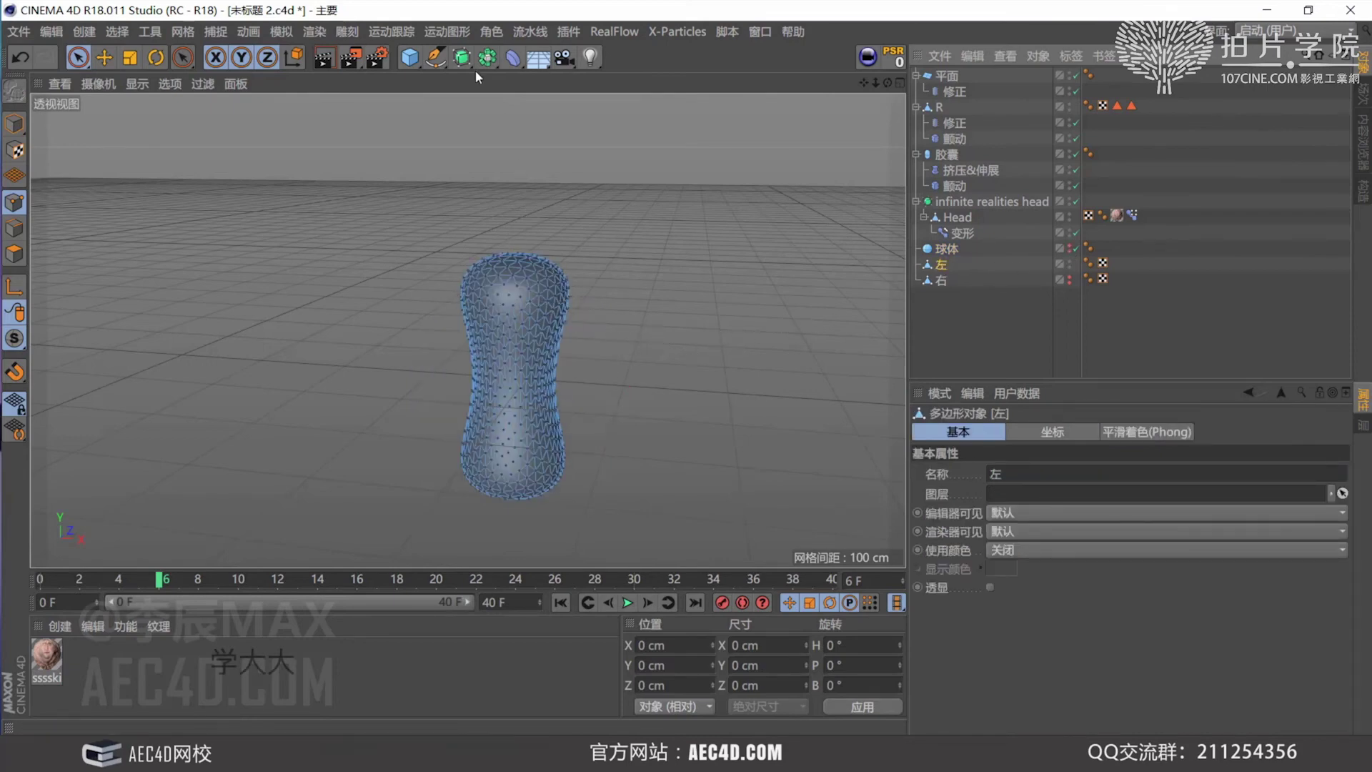
pyautogui.click(512, 57)
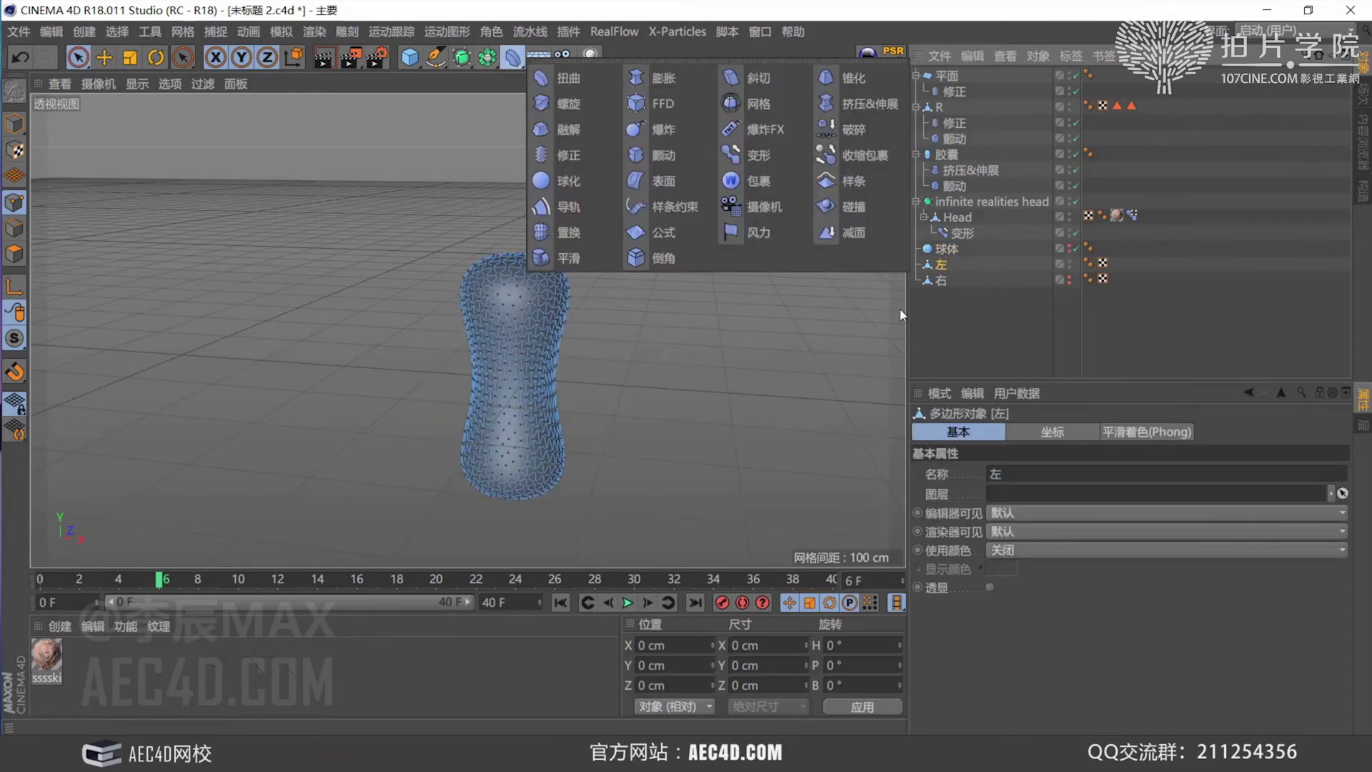
pyautogui.click(736, 363)
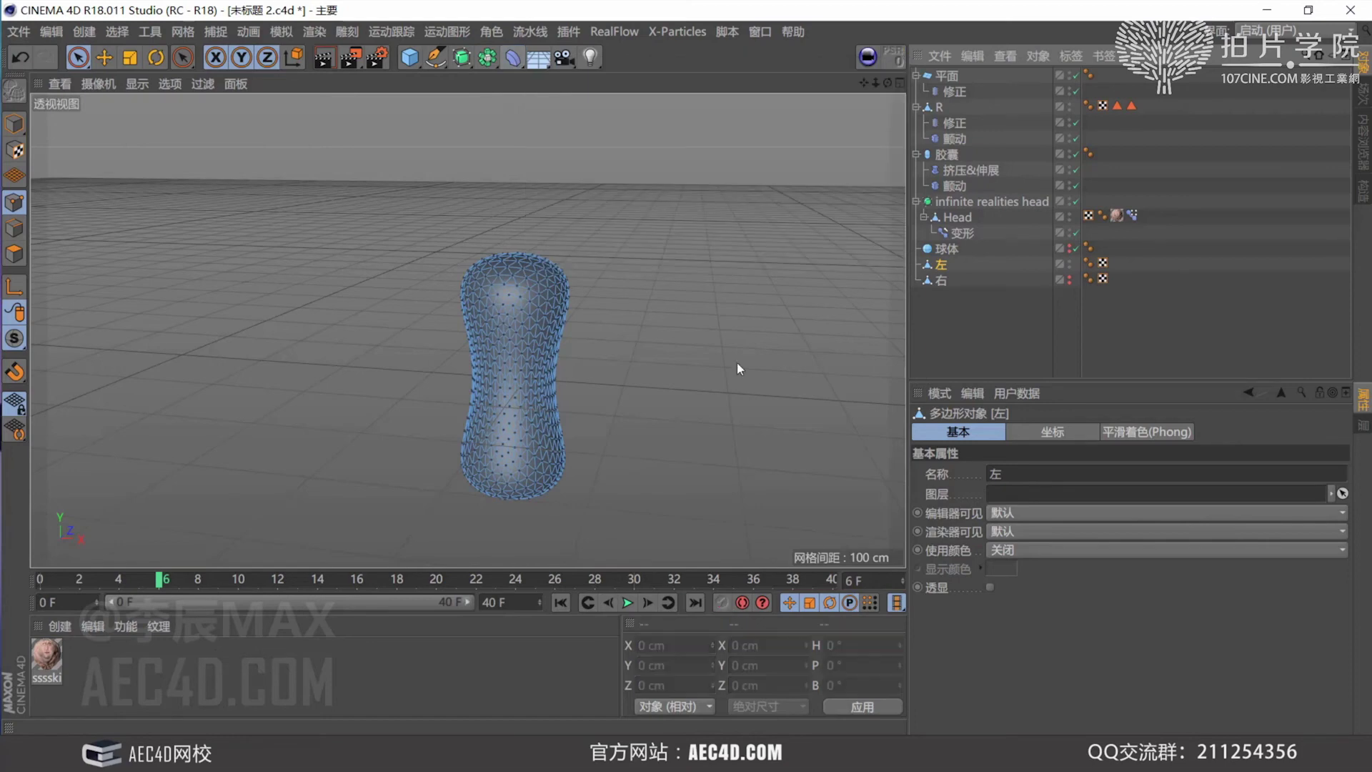
# Hide the shape 左, and show and select the sphere (球体)
pyautogui.click(1069, 263)
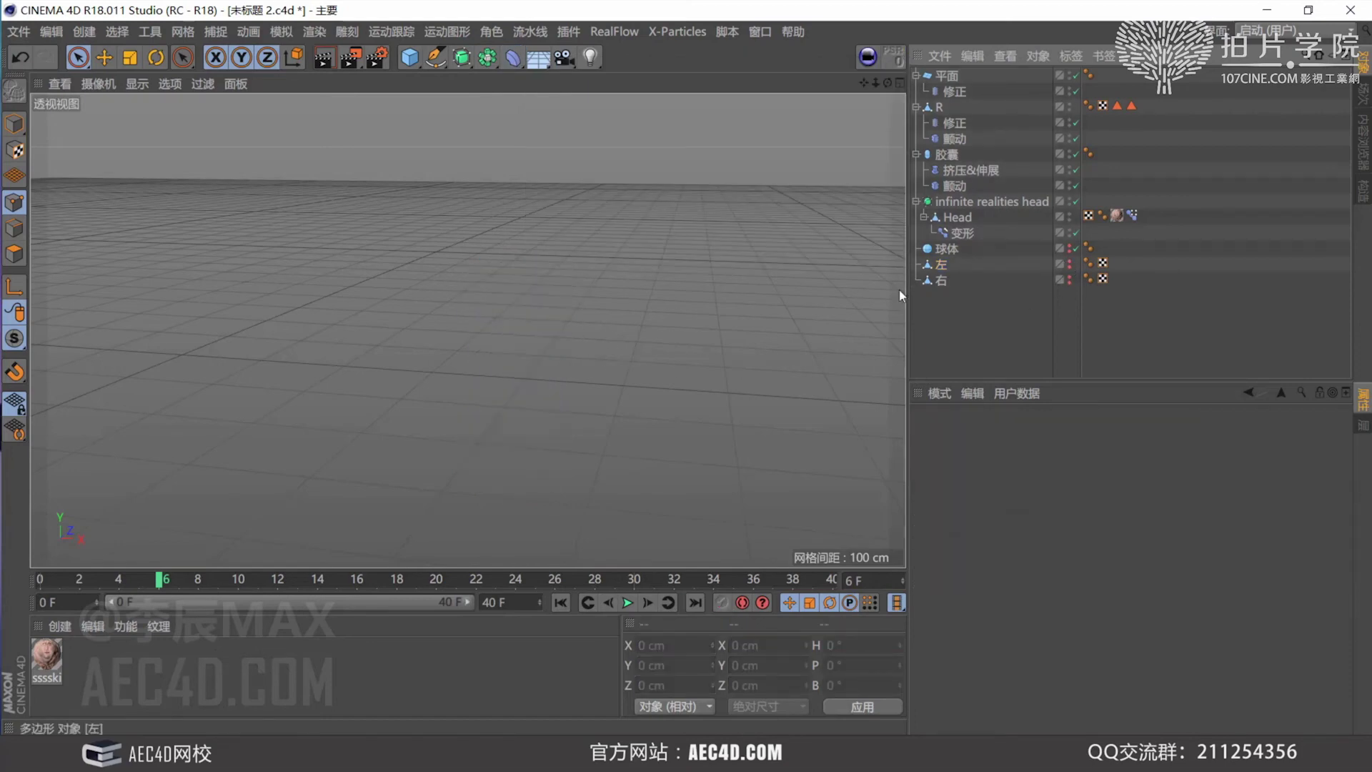
pyautogui.click(1070, 250)
pyautogui.click(943, 249)
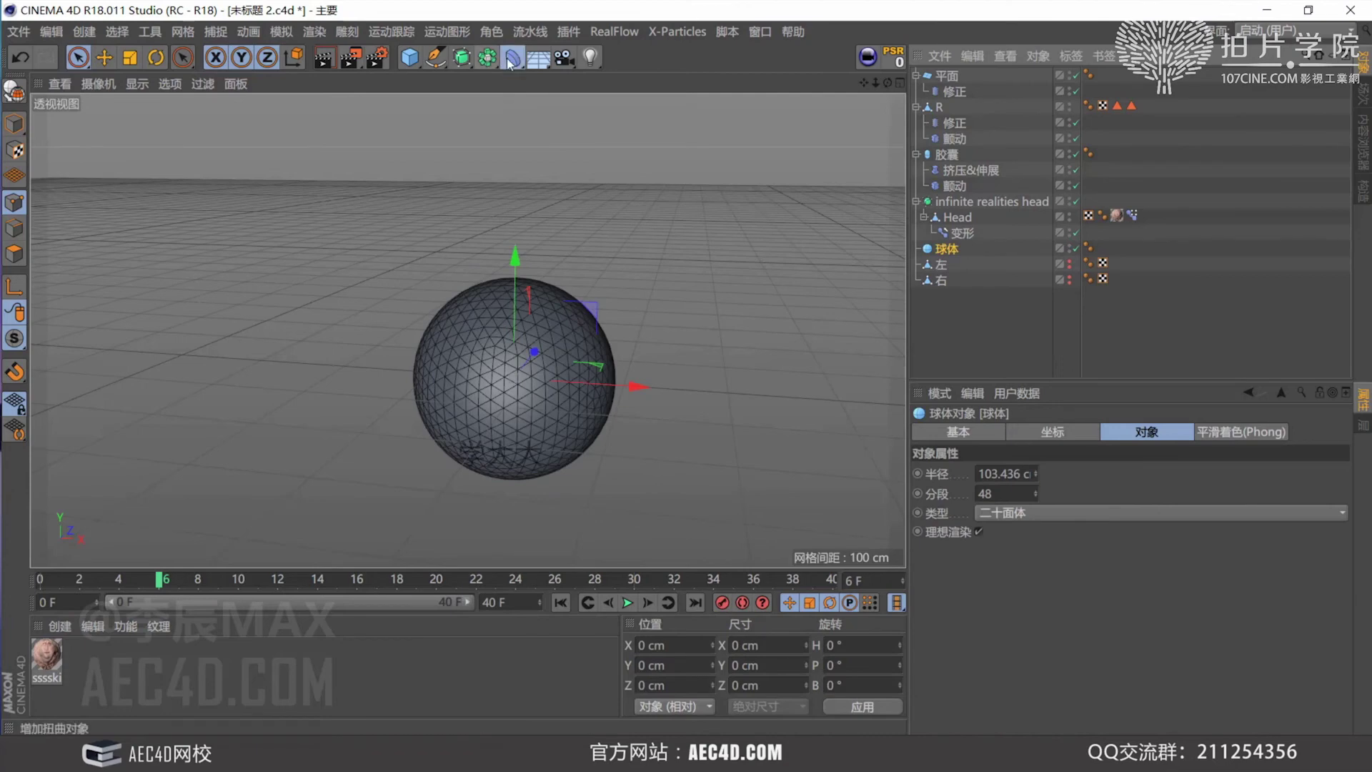
pyautogui.click(513, 58)
pyautogui.keyDown('shift'); pyautogui.click(661, 77); pyautogui.keyUp('shift')
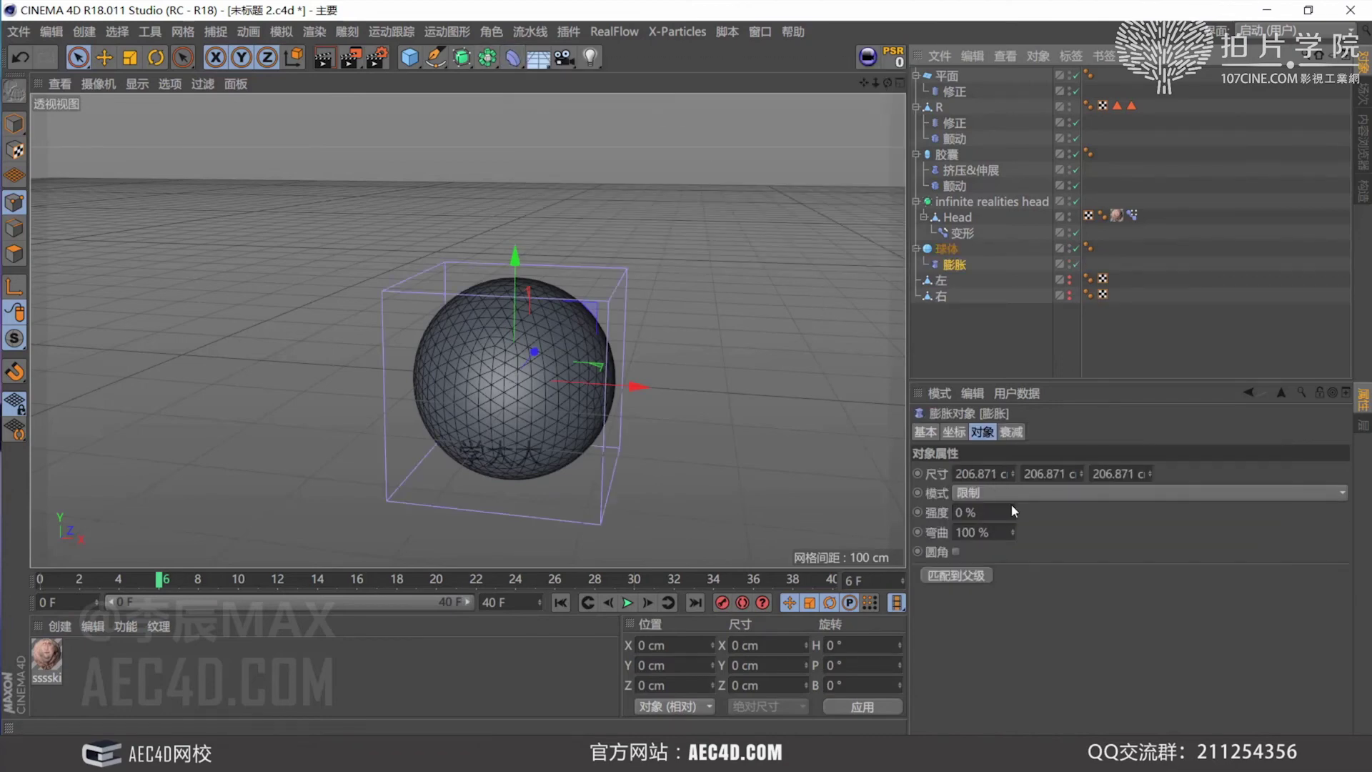
pyautogui.moveTo(1012, 510); pyautogui.dragTo(1012, 561)
pyautogui.hotkey('ctrl', 'z')
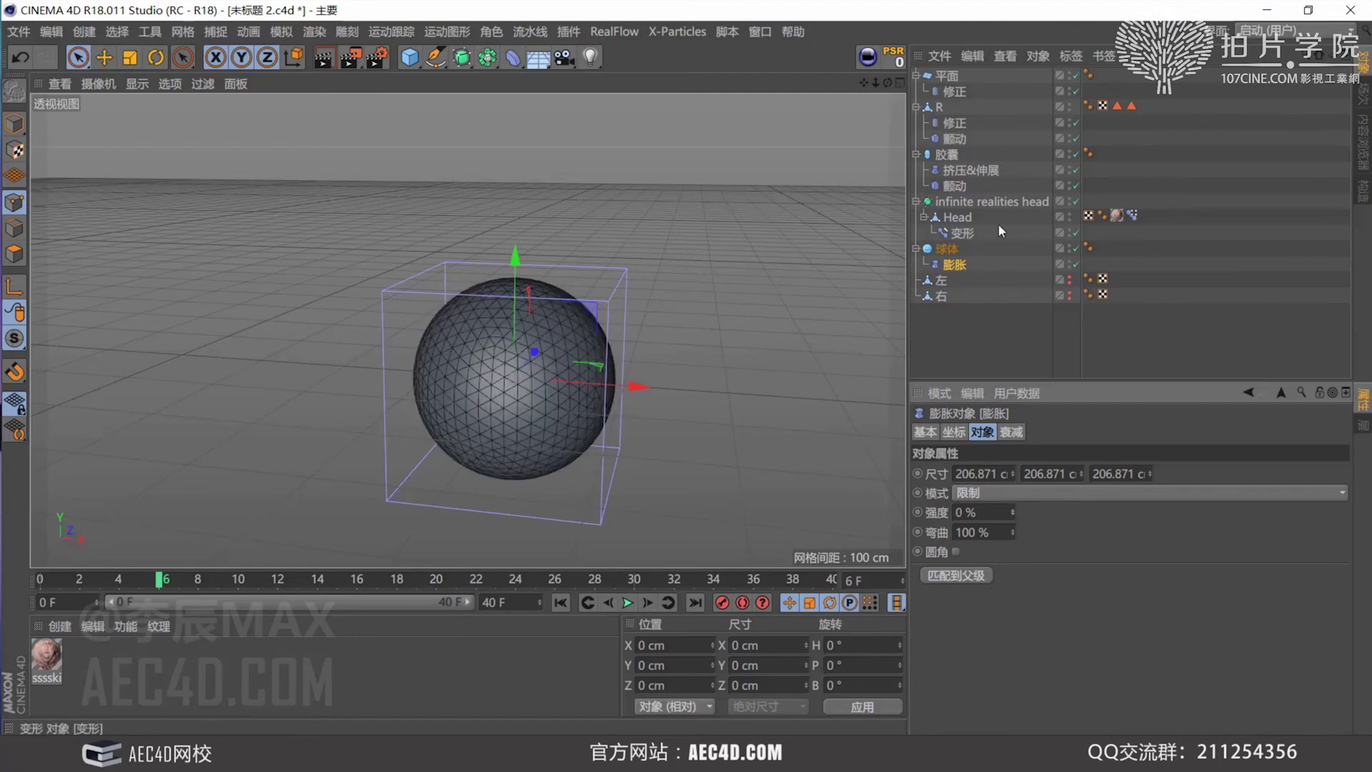
pyautogui.hotkey('ctrl', 'z')
# Add a Shrink Wrap (收缩包裹) deformer as a child of the sphere (球体)
pyautogui.click(946, 248)
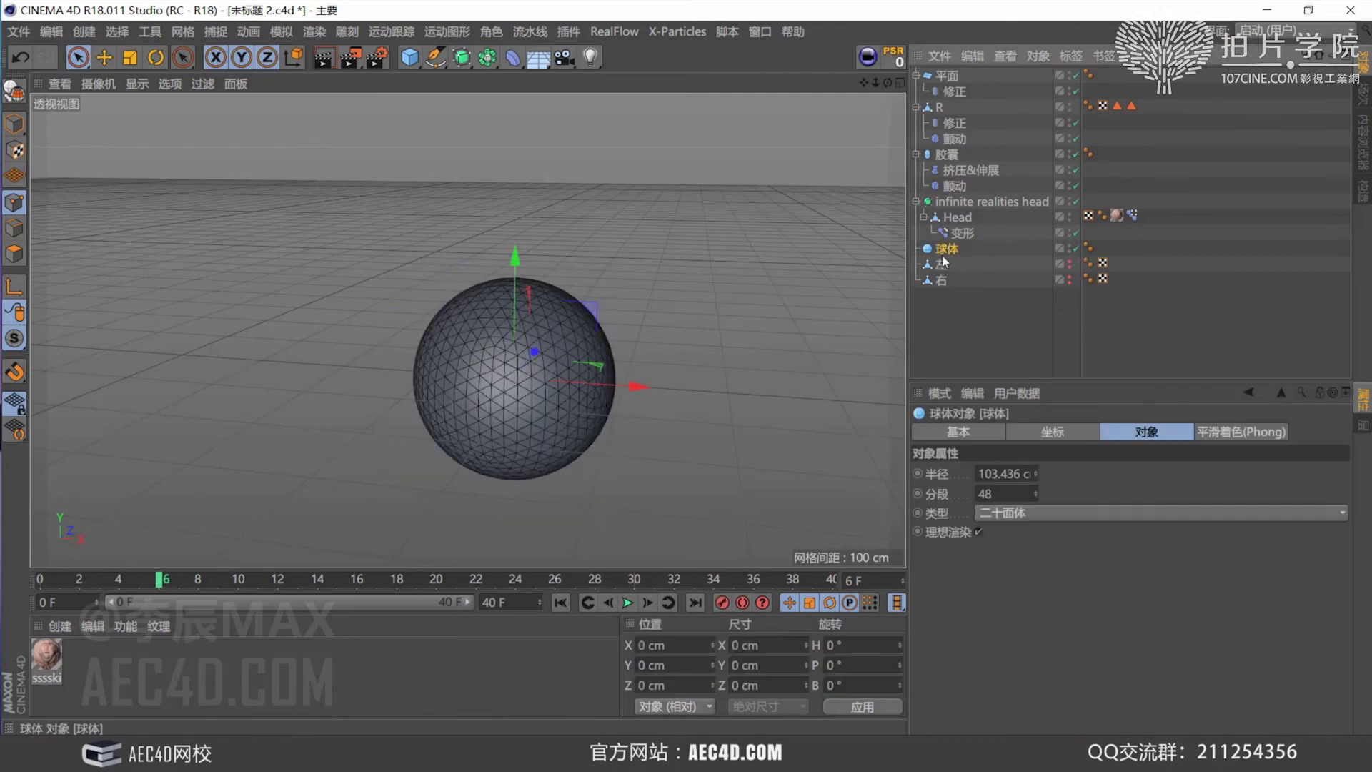
pyautogui.click(513, 57)
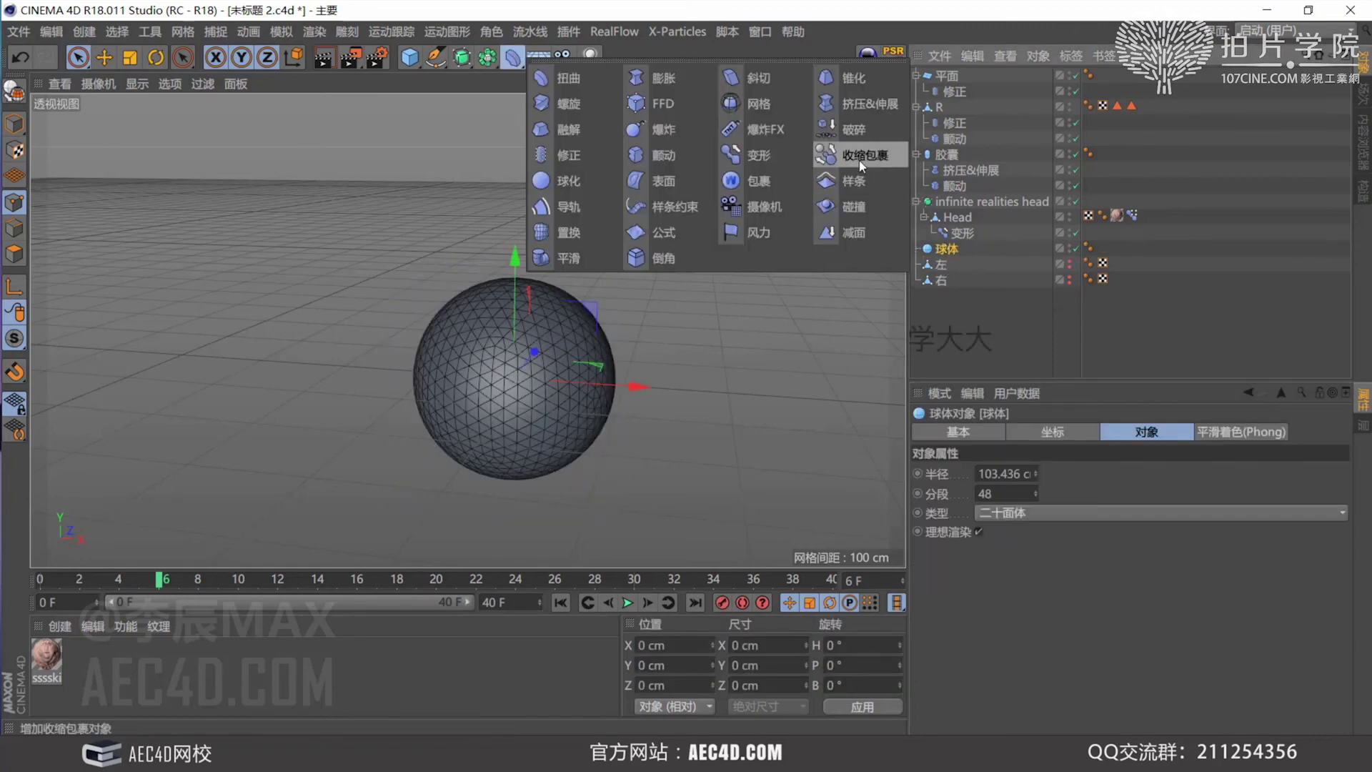
pyautogui.keyDown('shift'); pyautogui.click(858, 155); pyautogui.keyUp('shift')
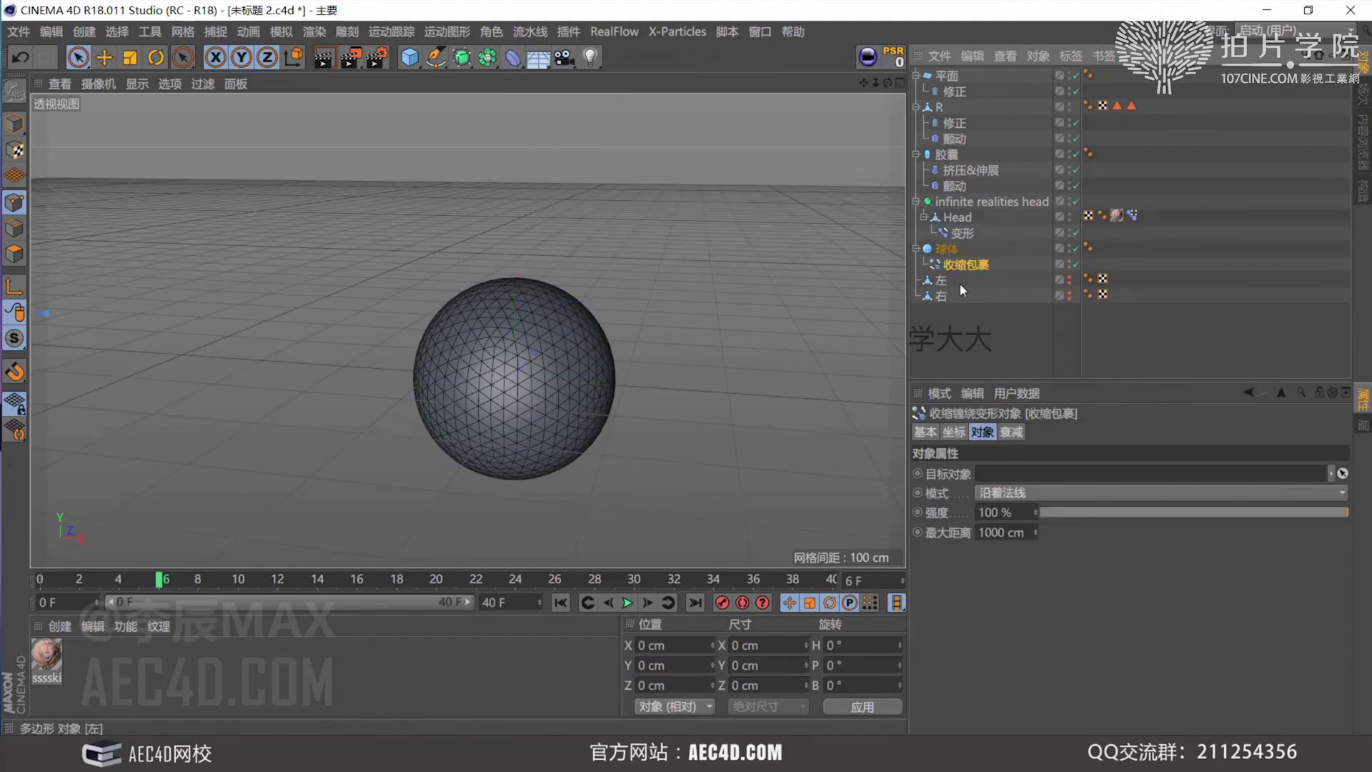
# Check the shape 左 against the sphere, hide it again, and set it as the Shrink Wrap's target object
pyautogui.click(1068, 281)
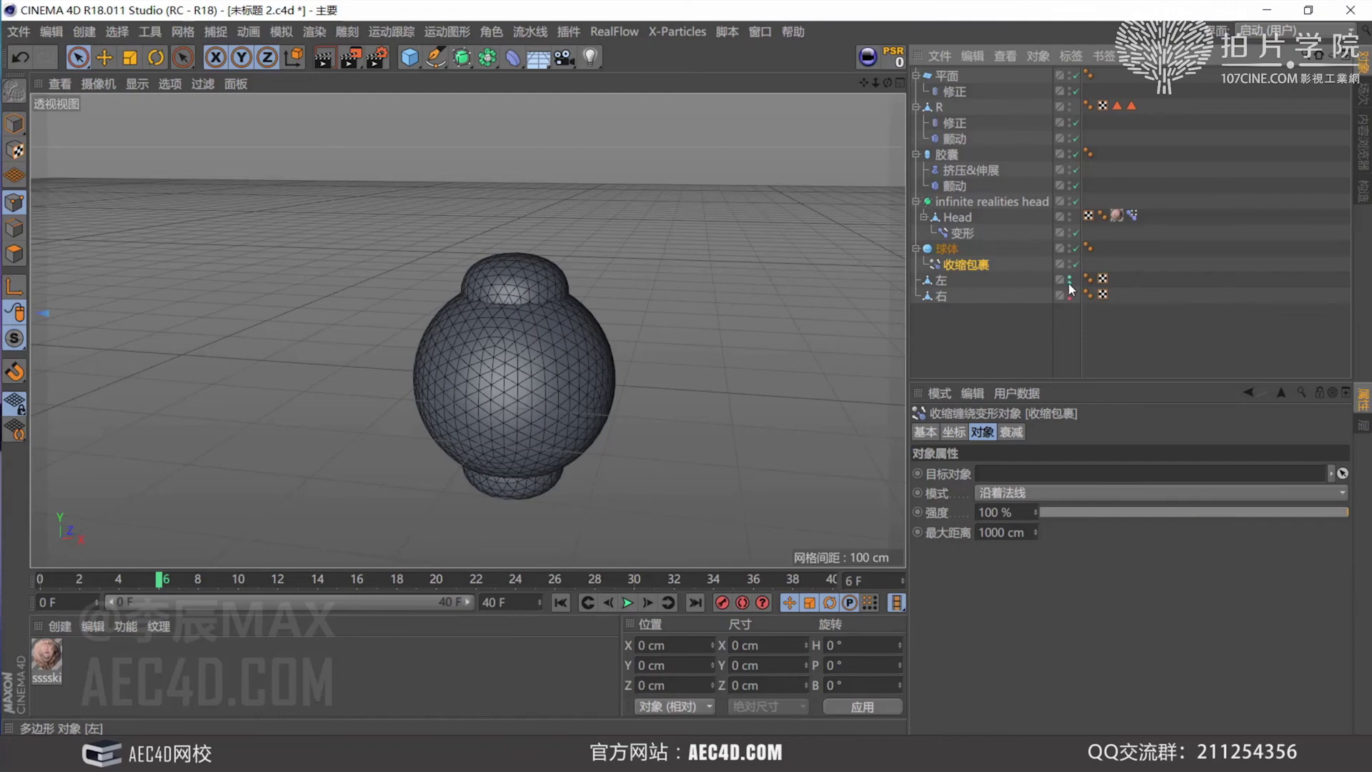
pyautogui.moveTo(1069, 280); pyautogui.dragTo(1069, 294)
pyautogui.moveTo(940, 286); pyautogui.dragTo(875, 376)
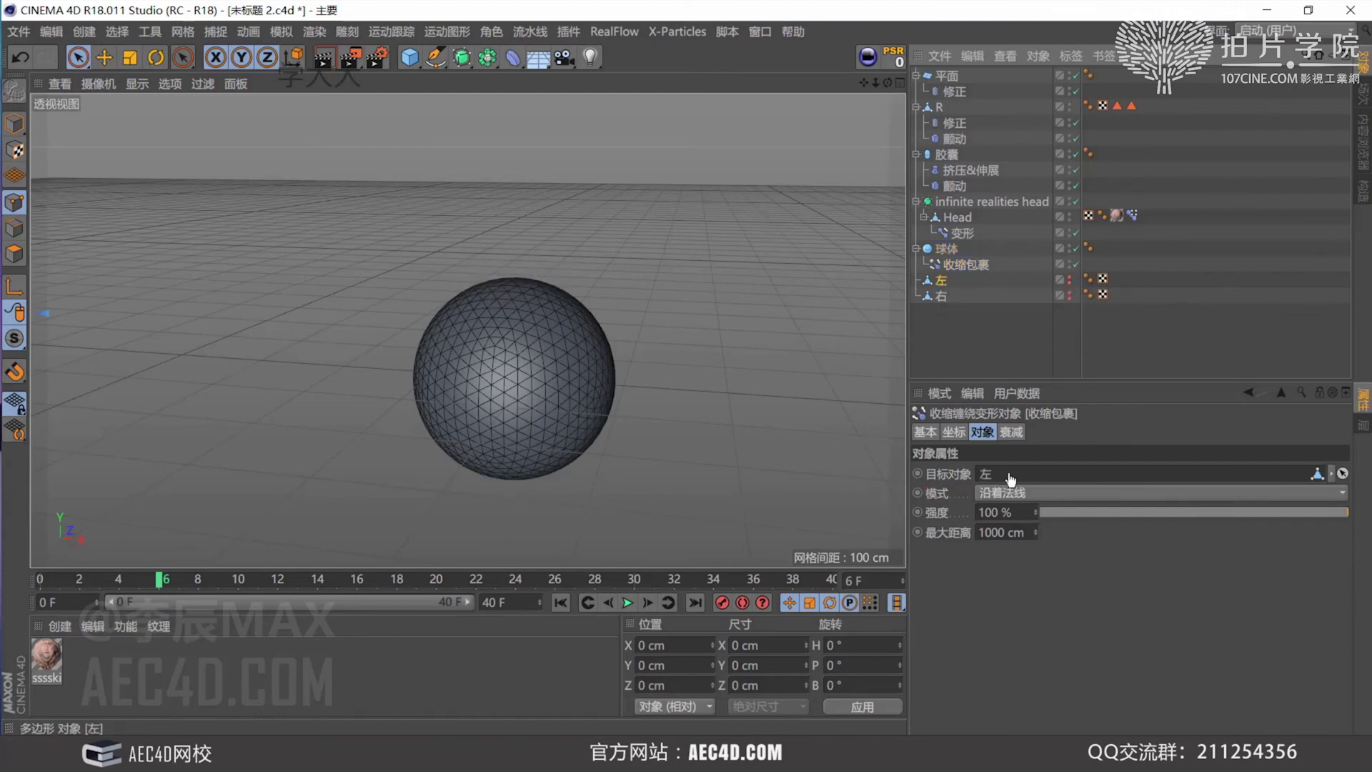
pyautogui.click(959, 267)
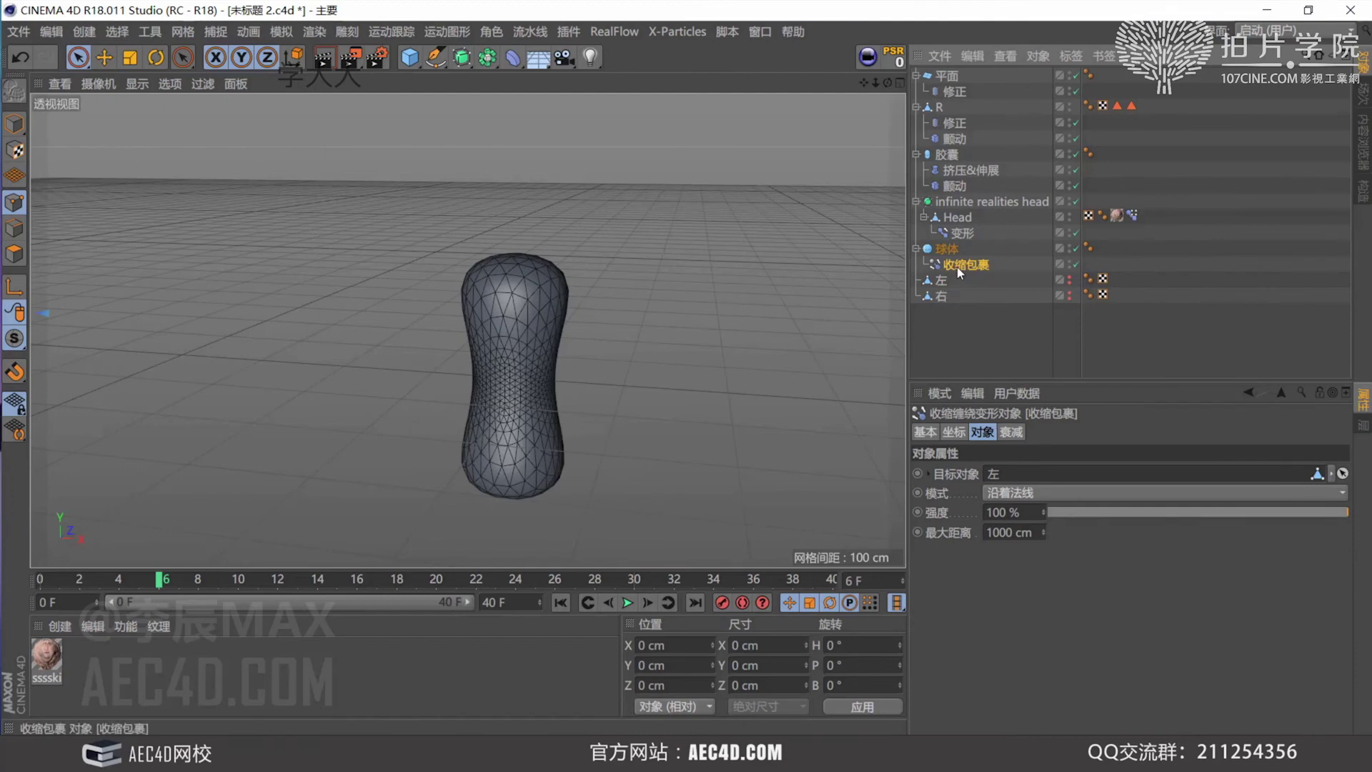
# Lower the Shrink Wrap deformer's strength (强度) to 0%
pyautogui.click(946, 249)
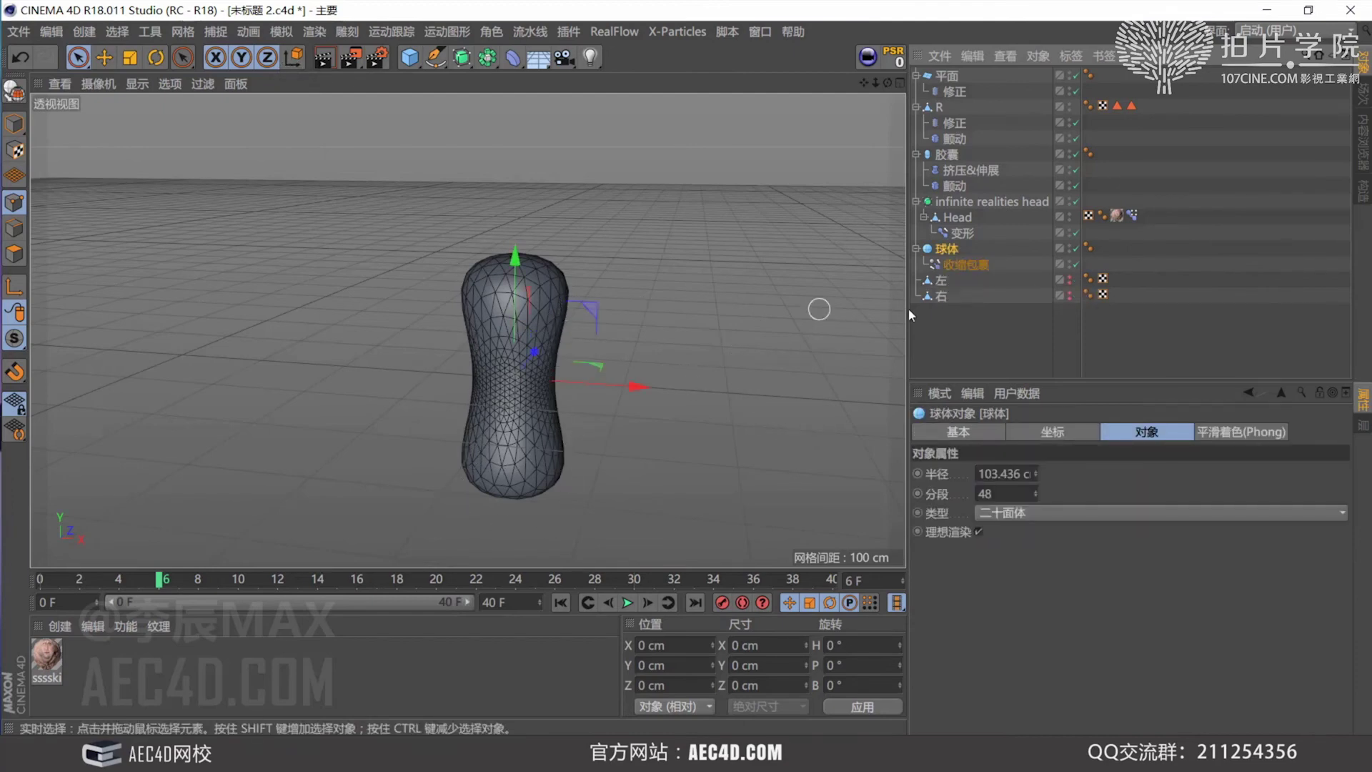
pyautogui.click(965, 264)
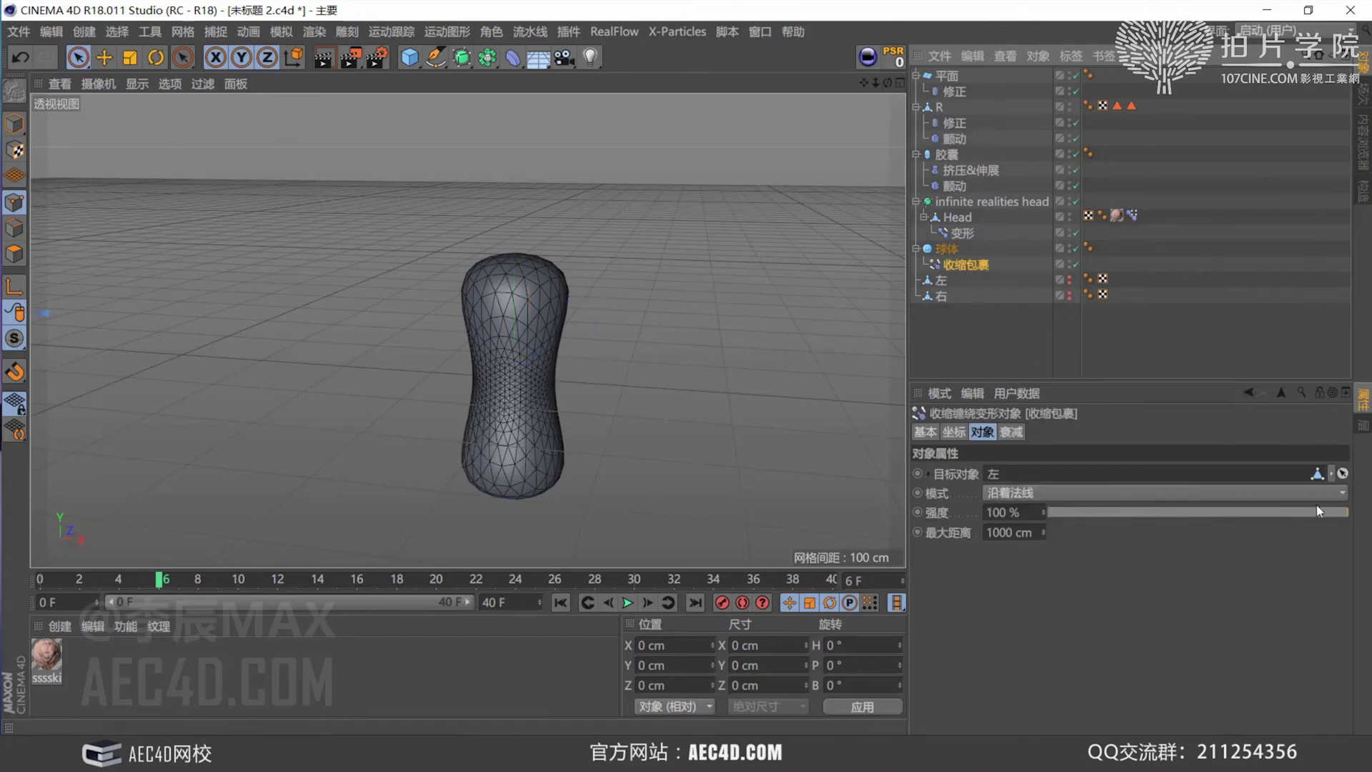
pyautogui.moveTo(1321, 508); pyautogui.dragTo(962, 529)
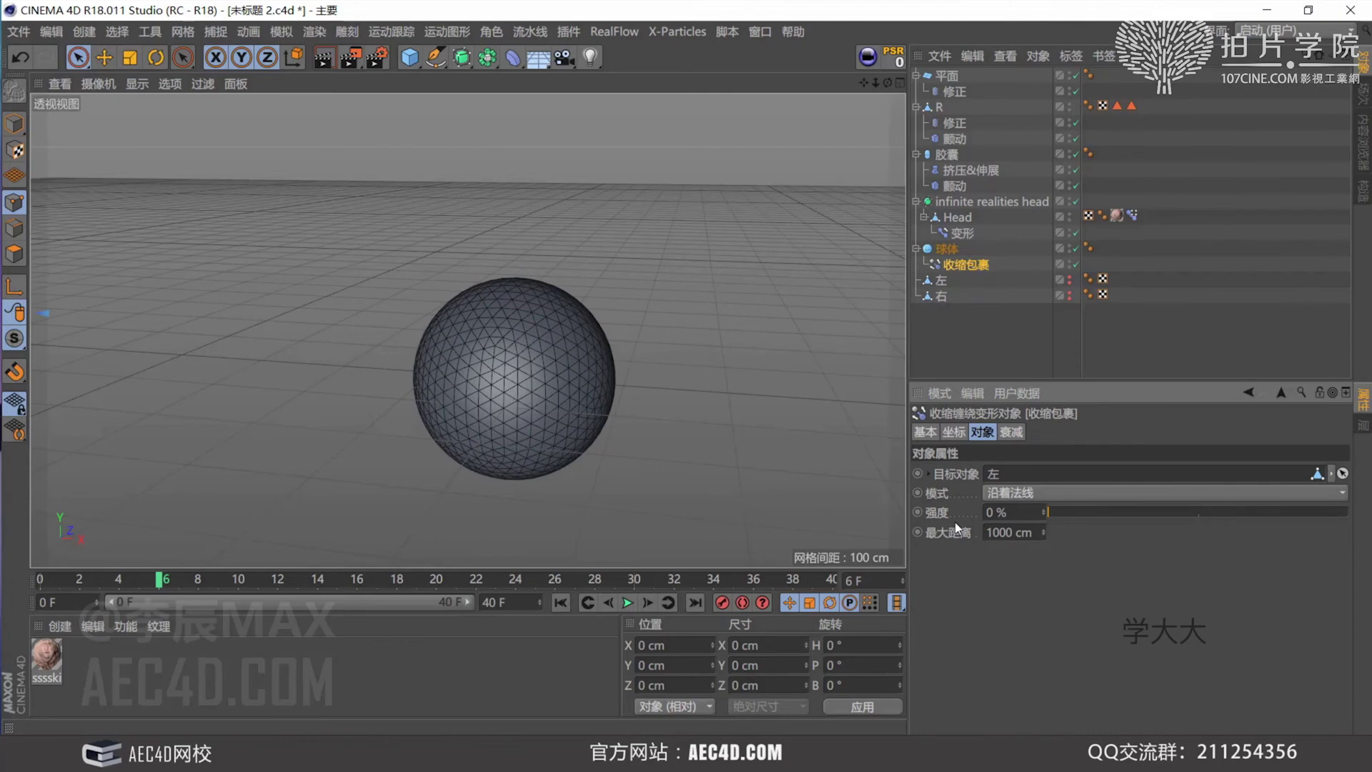
pyautogui.moveTo(1037, 519); pyautogui.dragTo(966, 532)
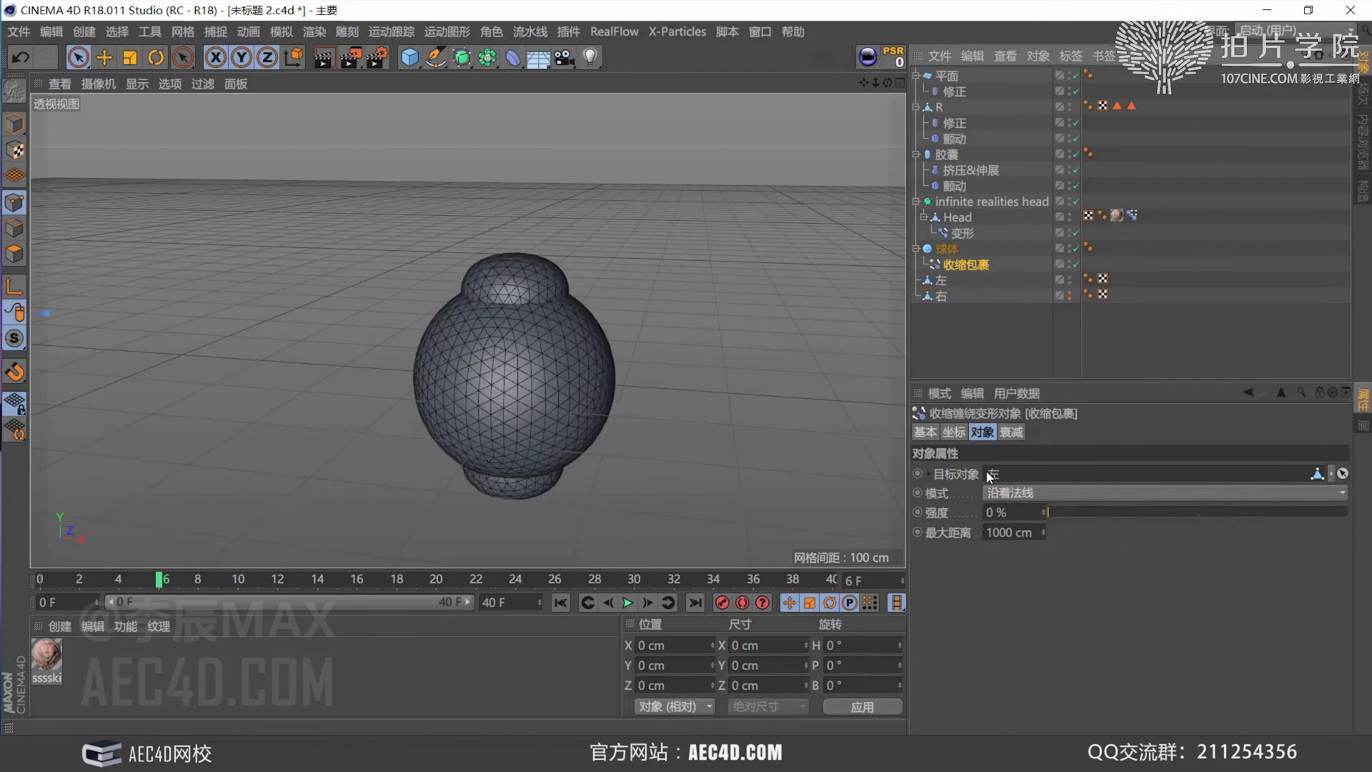
# Show the shape 右, hide 左, and set 右 as the Shrink Wrap's target object
pyautogui.keyDown('alt'); pyautogui.moveTo(692, 374); pyautogui.dragTo(442, 318, button='middle'); pyautogui.keyUp('alt')
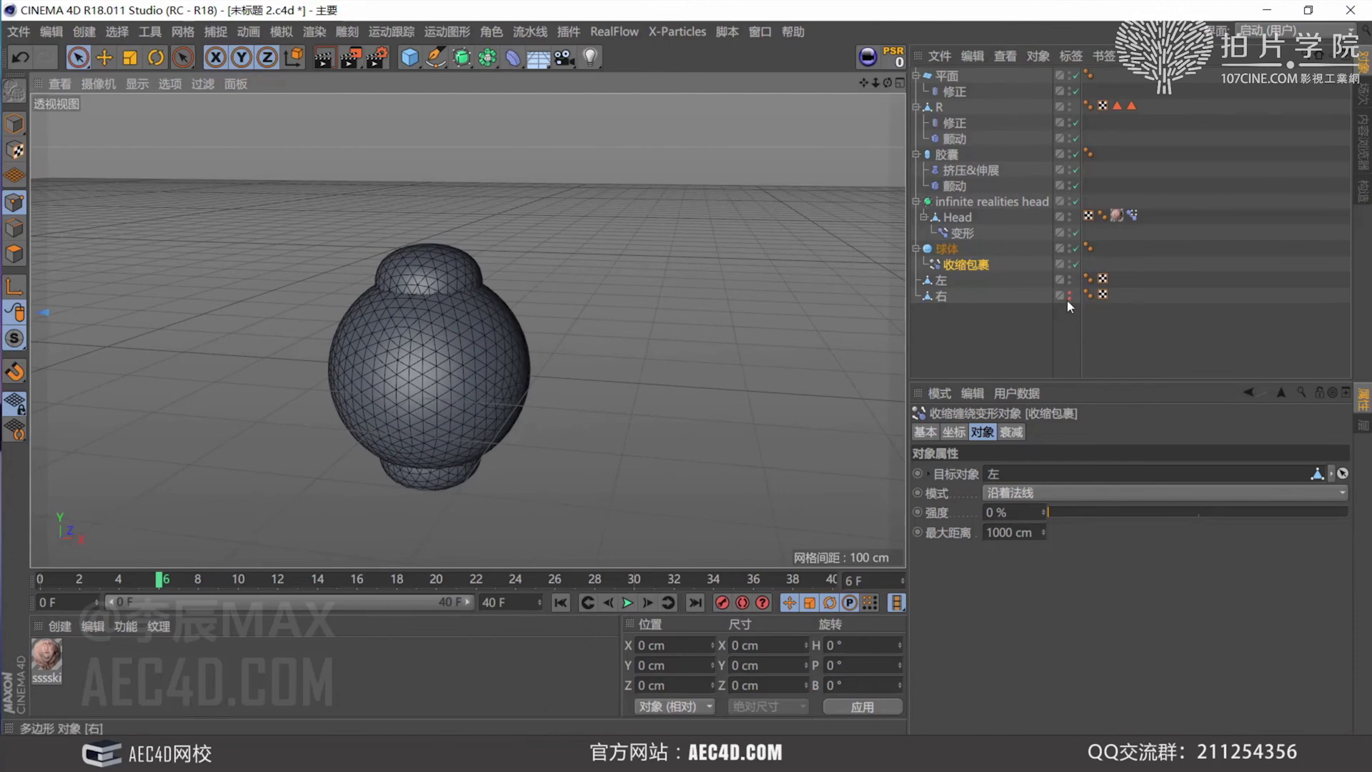
pyautogui.click(1068, 295)
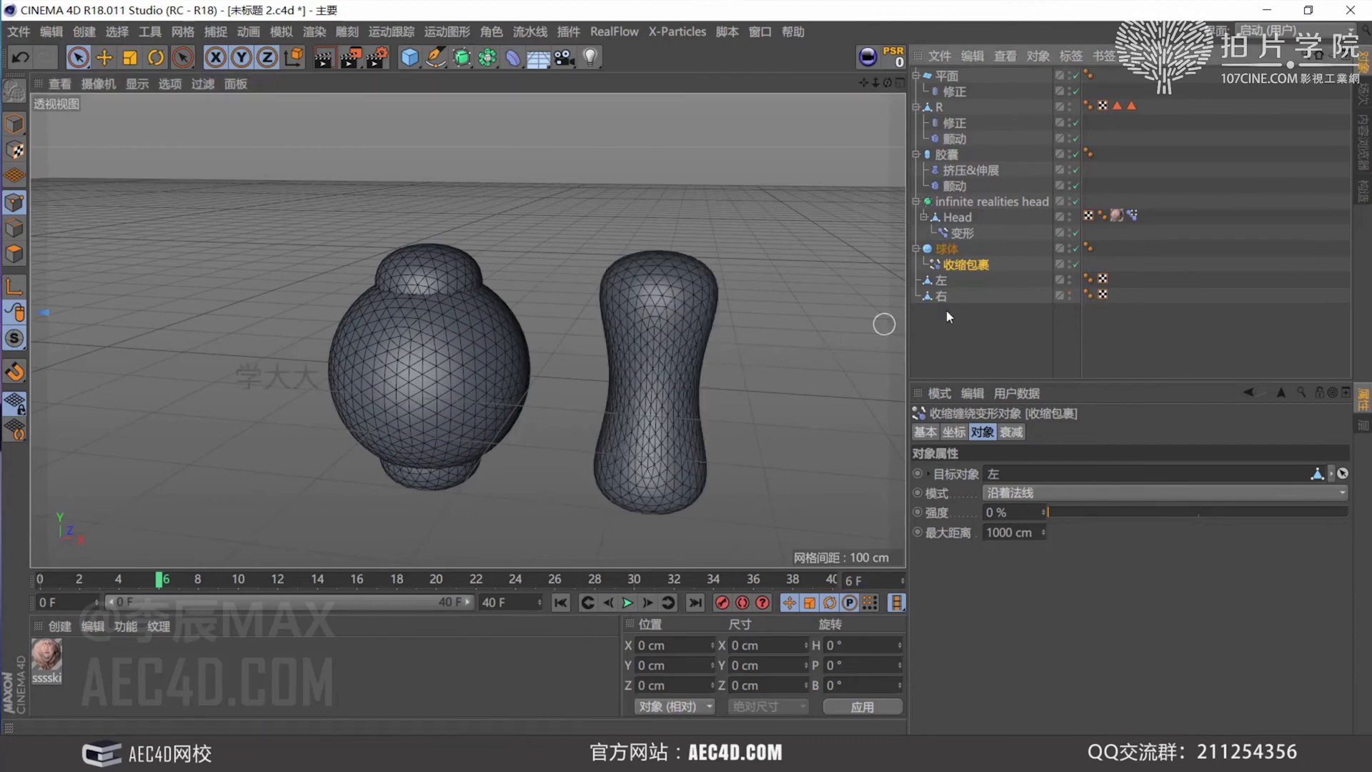
pyautogui.click(1067, 279)
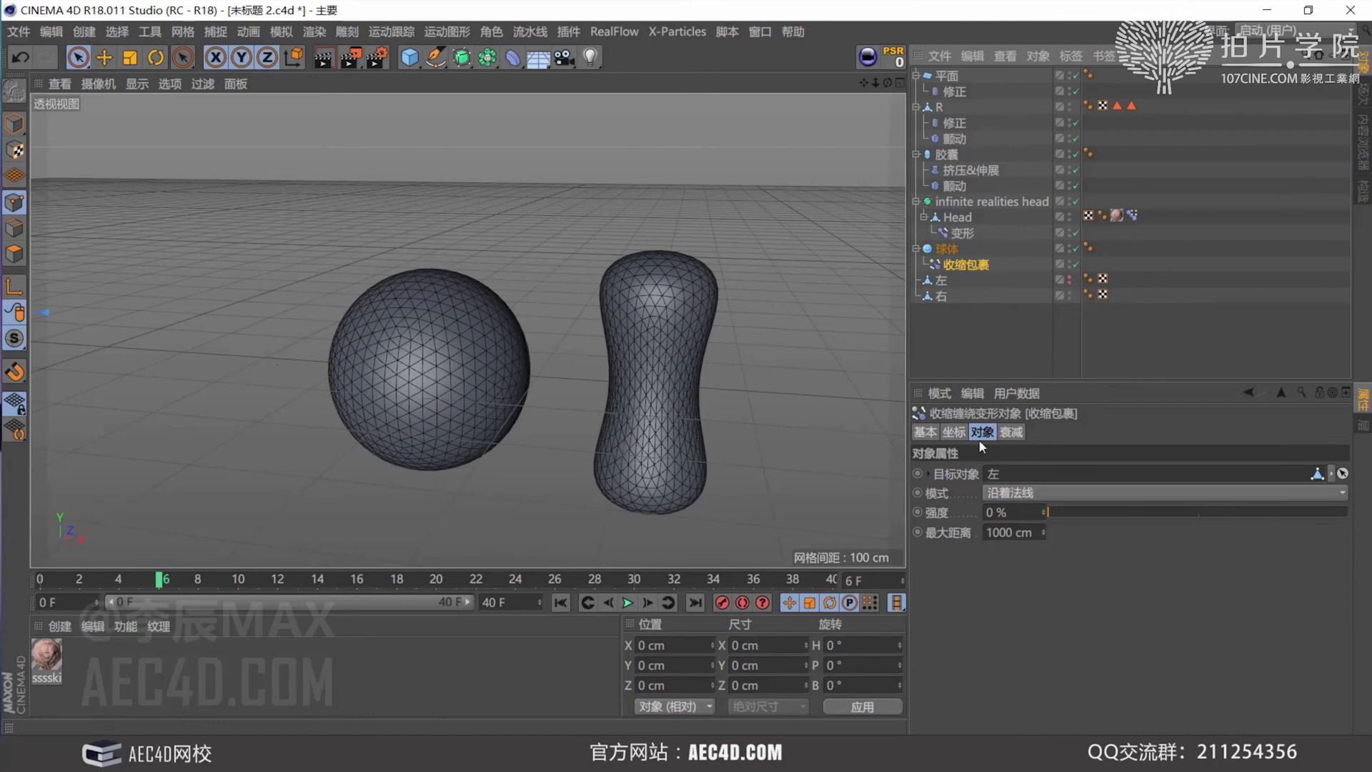
pyautogui.moveTo(941, 295); pyautogui.dragTo(983, 482)
# Try 100% strength towards 右 in 沿着法线 mode, return it to 0%, and look at the available wrap modes
pyautogui.moveTo(1060, 512); pyautogui.dragTo(1359, 509)
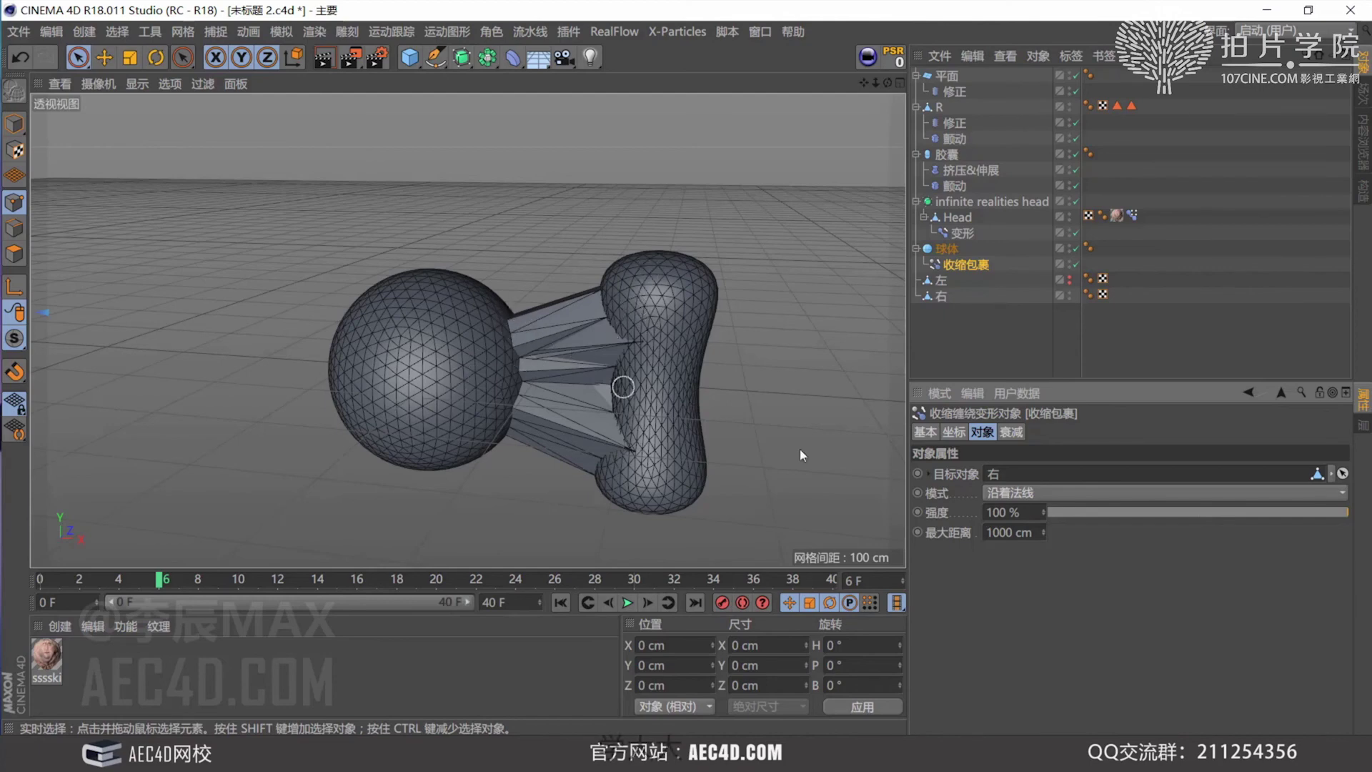
pyautogui.moveTo(1143, 513); pyautogui.dragTo(1061, 503)
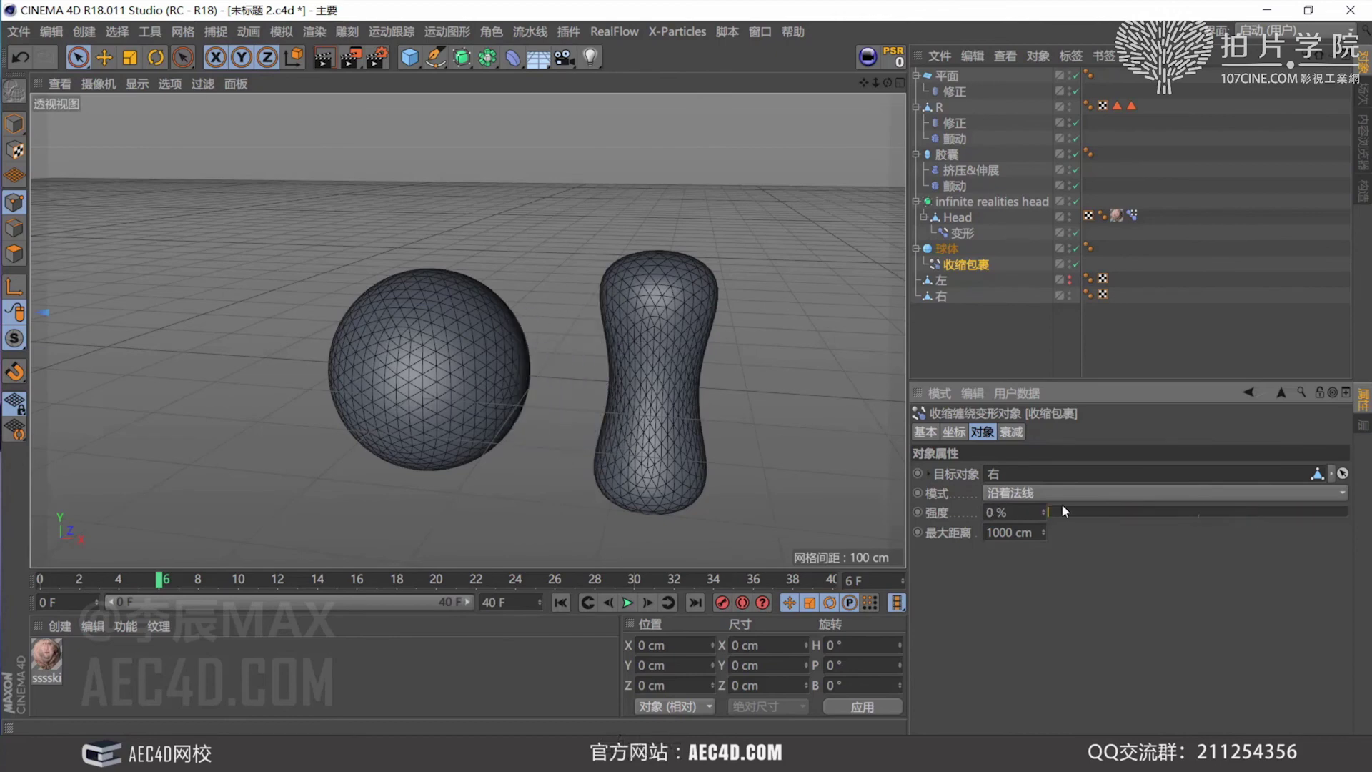
pyautogui.click(1031, 493)
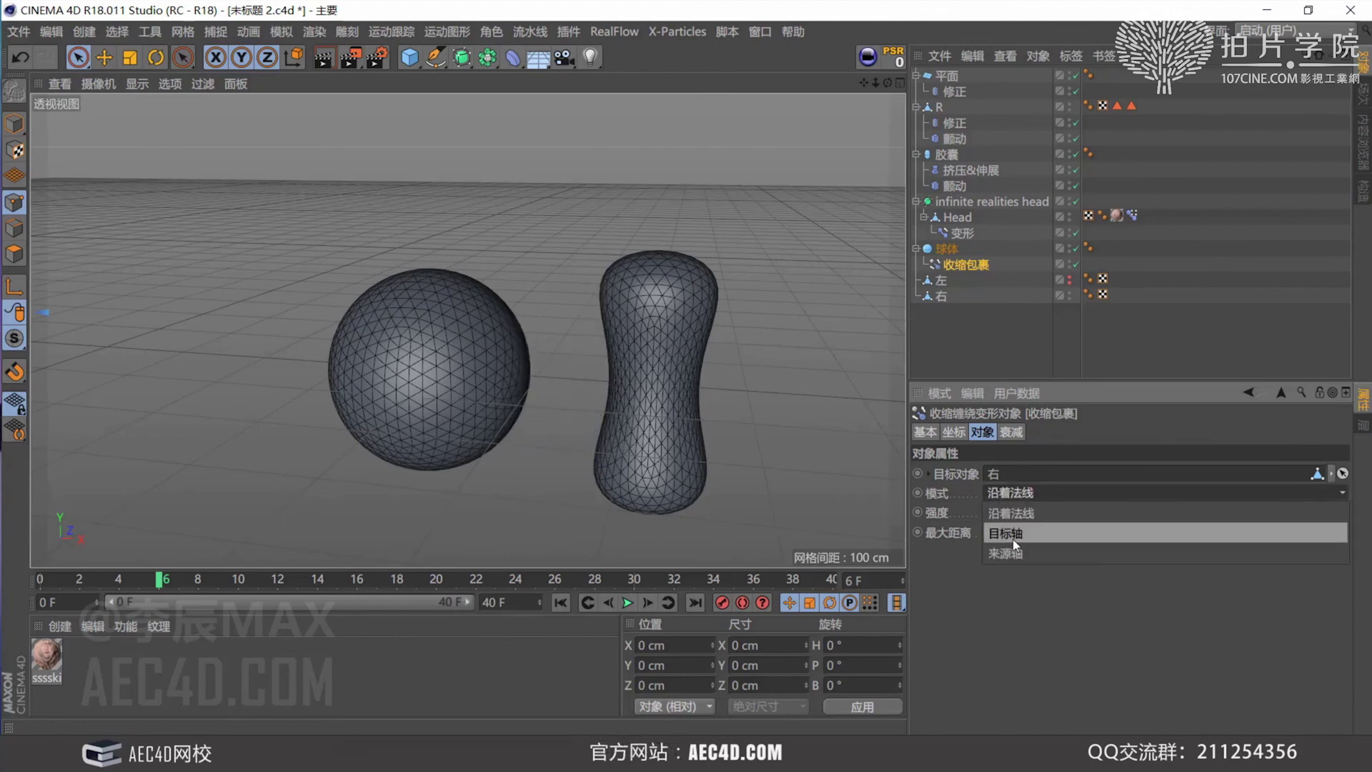
pyautogui.click(1016, 600)
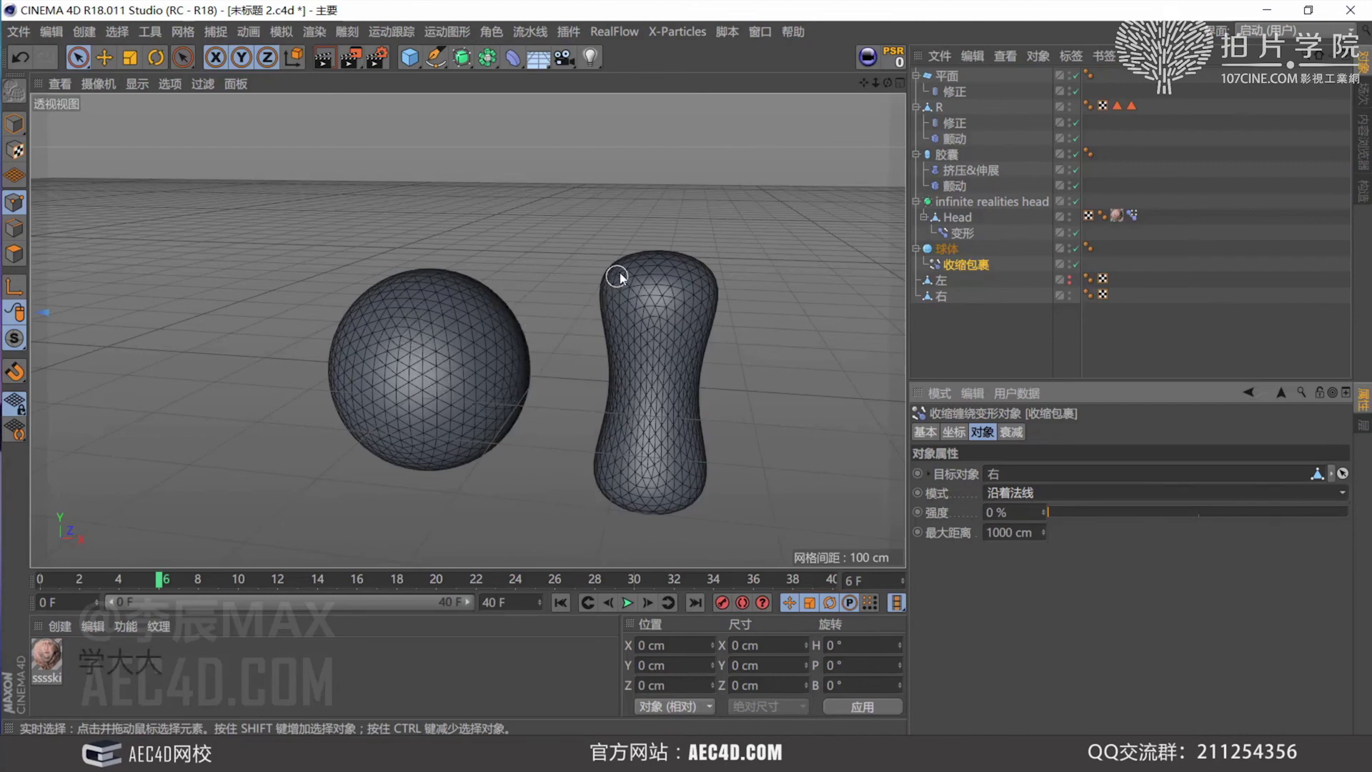
# Switch the Shrink Wrap mode to 目标轴, raise its strength to 100%, and inspect the wrap on 右 up close
pyautogui.click(1037, 492)
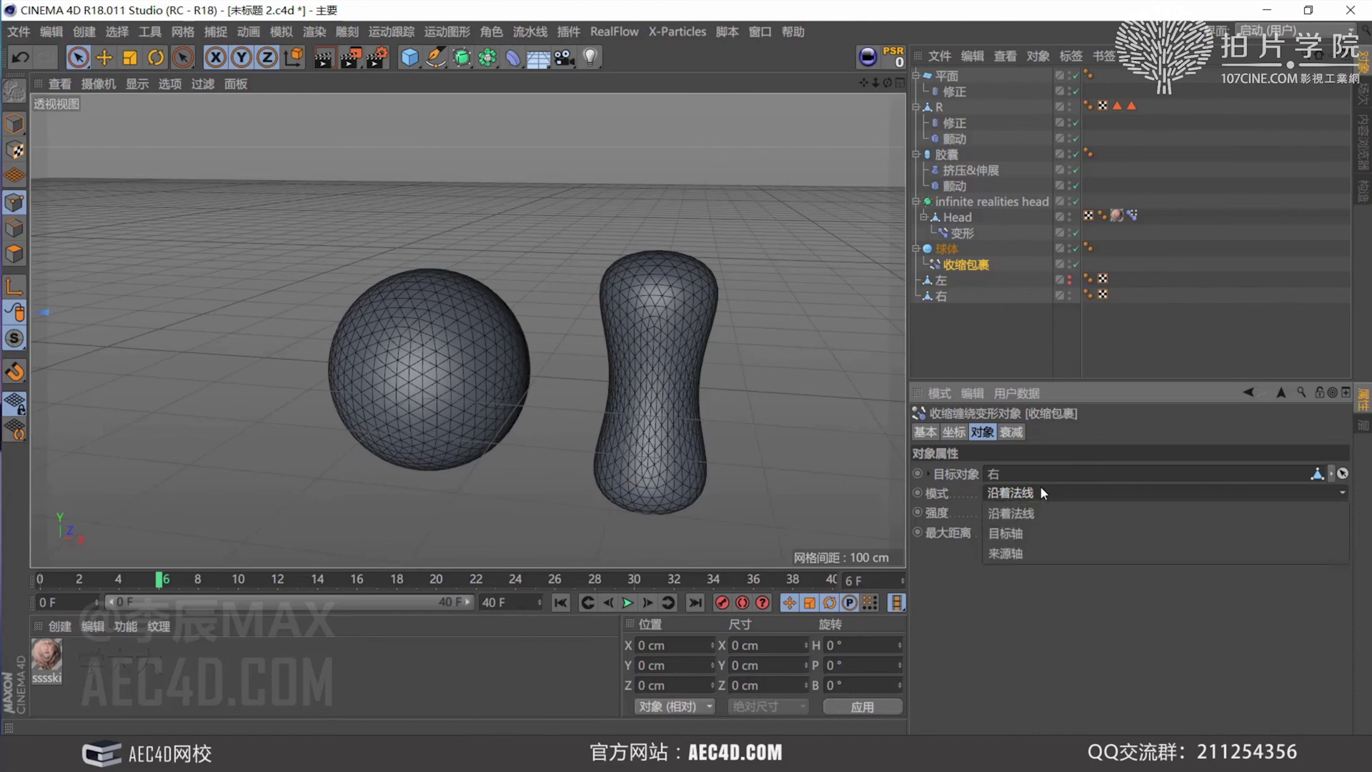
pyautogui.click(1034, 526)
pyautogui.moveTo(1048, 513); pyautogui.dragTo(1348, 510)
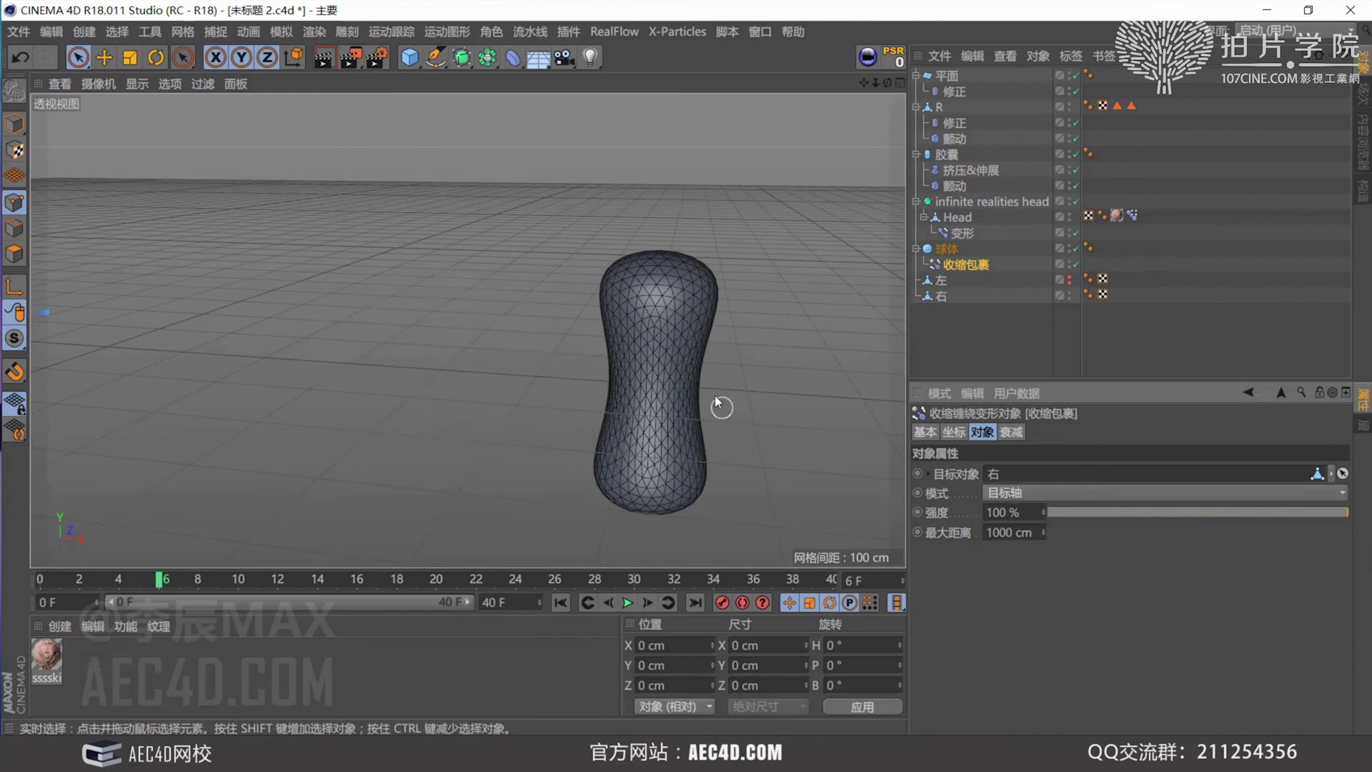
pyautogui.scroll(5, 715, 400)
pyautogui.keyDown('alt'); pyautogui.moveTo(702, 358); pyautogui.dragTo(558, 475); pyautogui.keyUp('alt')
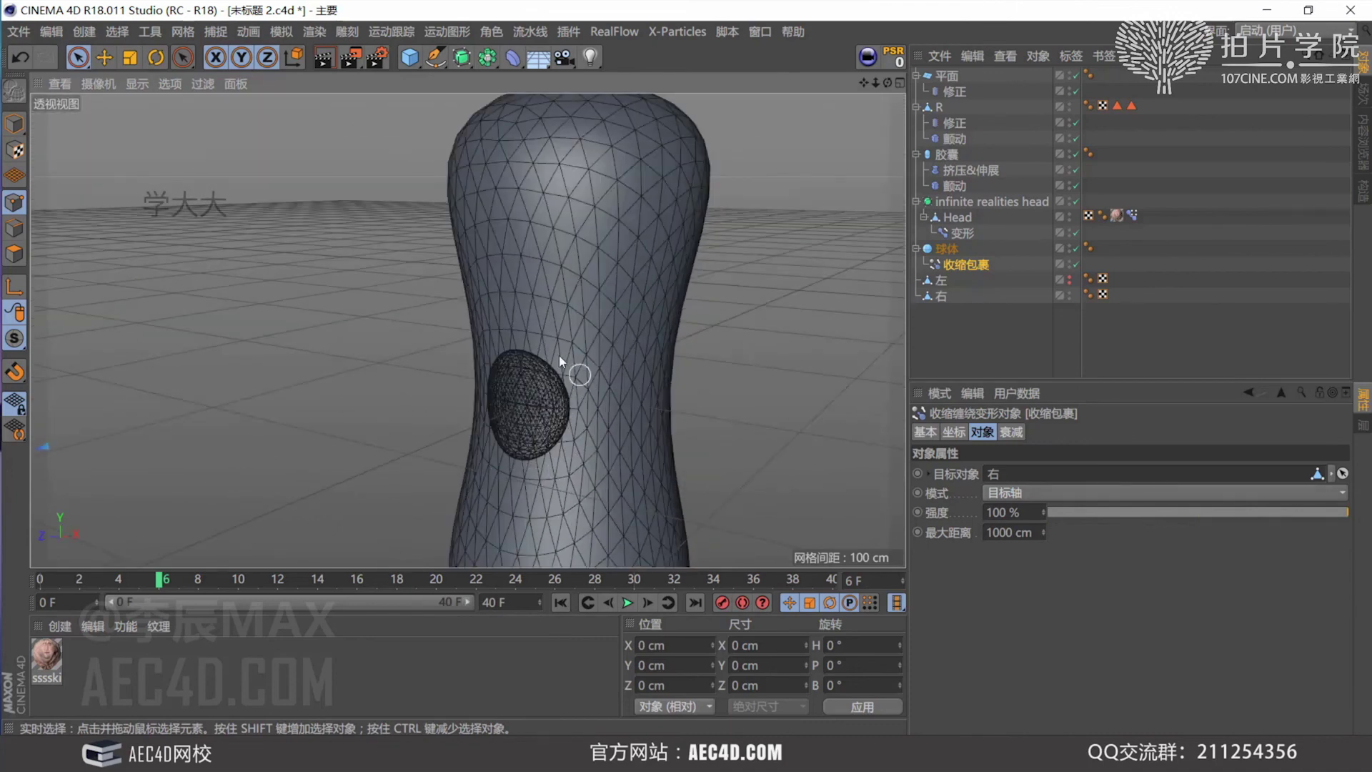
# Reset the Shrink Wrap strength to 0%, set 左 as its target object, and hide the shape 右
pyautogui.moveTo(1057, 513); pyautogui.dragTo(1006, 523)
pyautogui.scroll(-5, 489, 389)
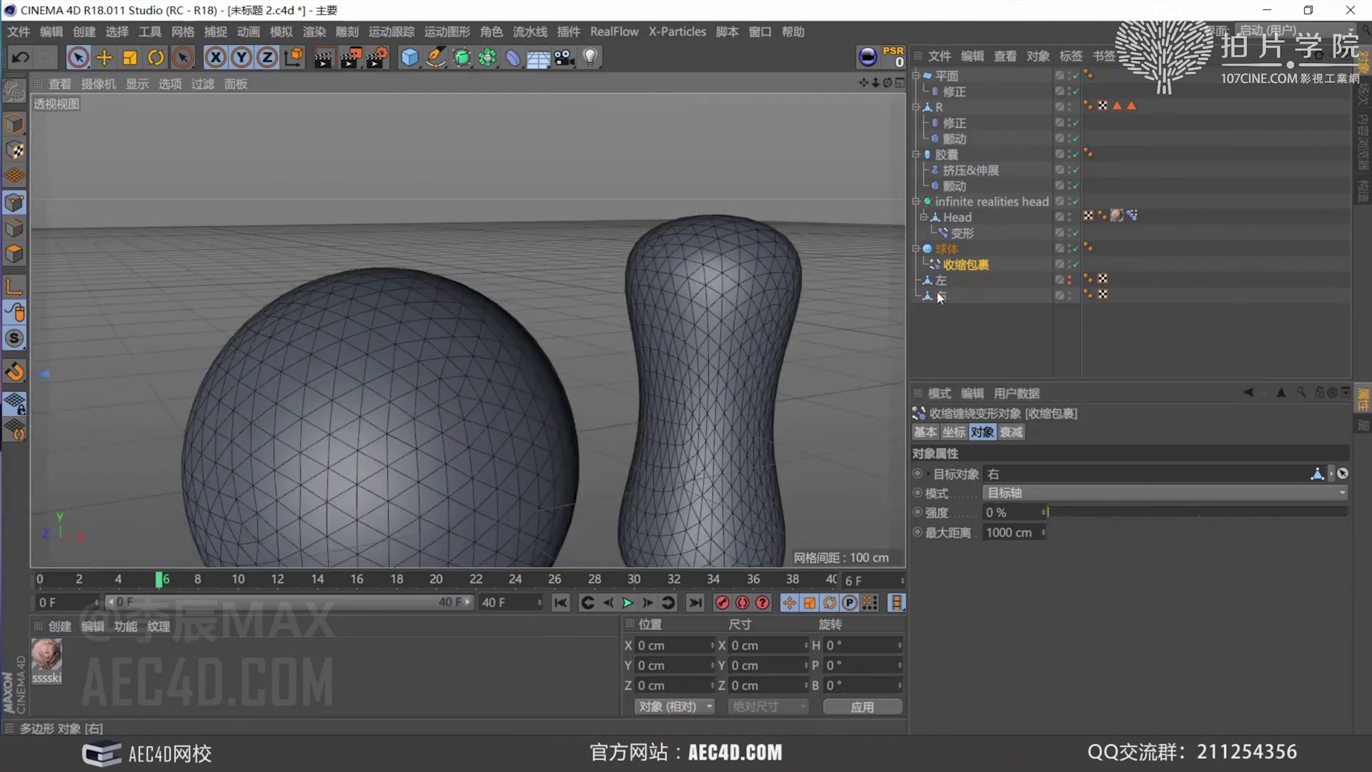
pyautogui.moveTo(941, 285); pyautogui.dragTo(988, 444)
pyautogui.moveTo(1001, 471); pyautogui.dragTo(1002, 471)
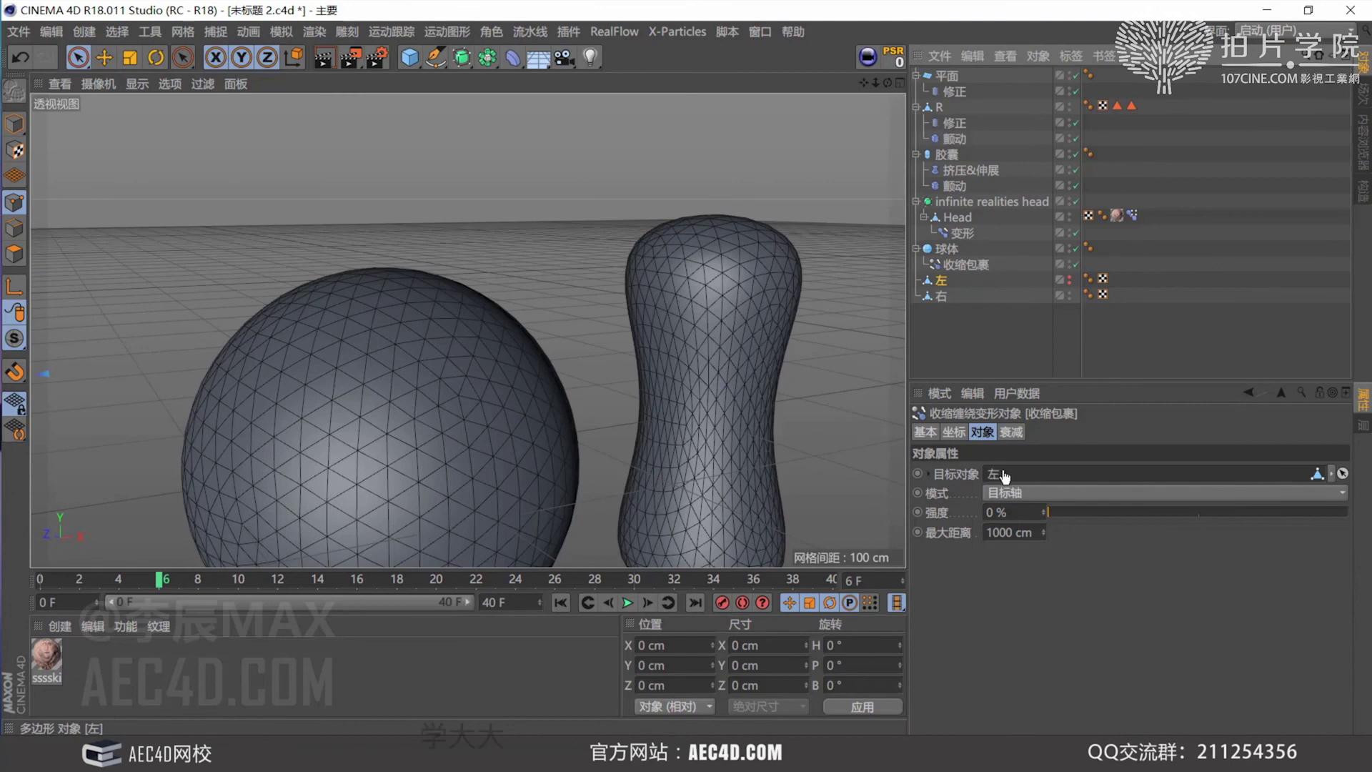
pyautogui.keyDown('alt'); pyautogui.moveTo(421, 376); pyautogui.dragTo(381, 410); pyautogui.keyUp('alt')
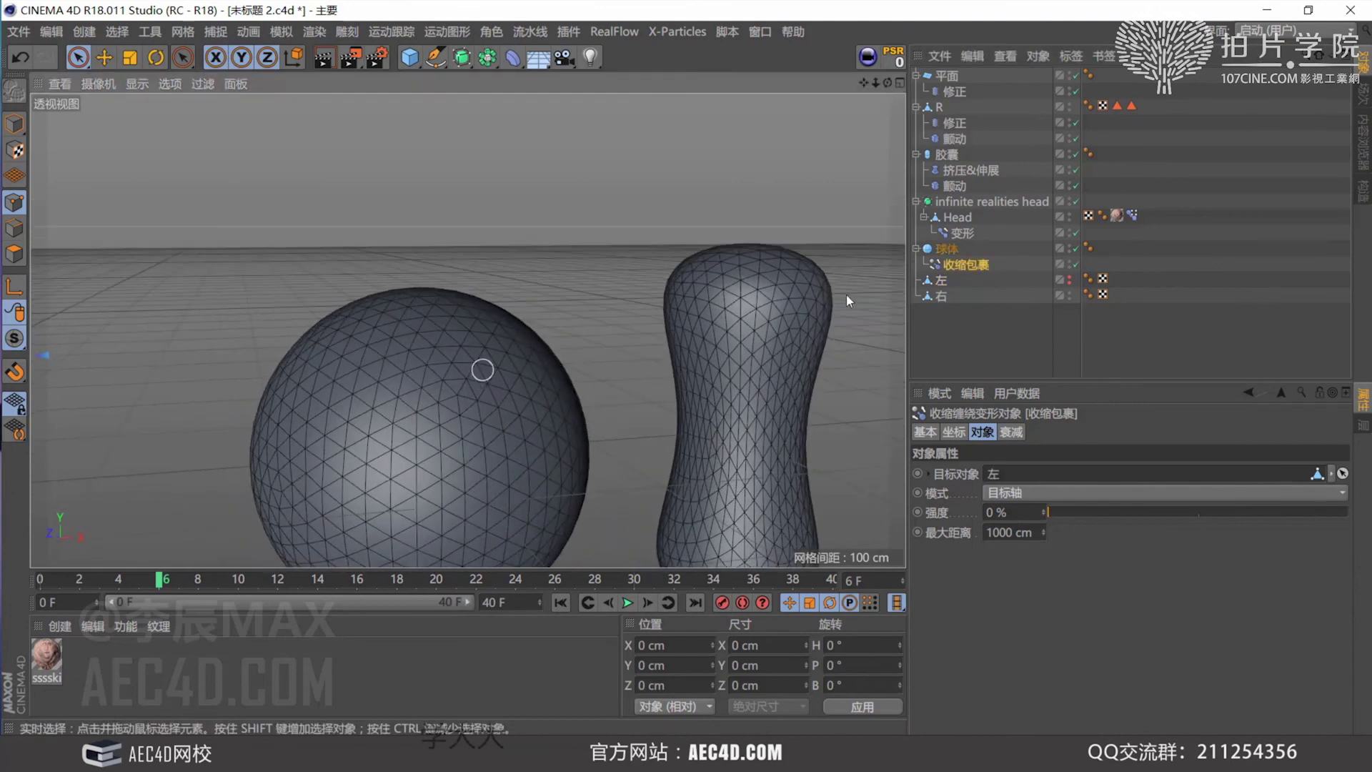
pyautogui.click(1069, 293)
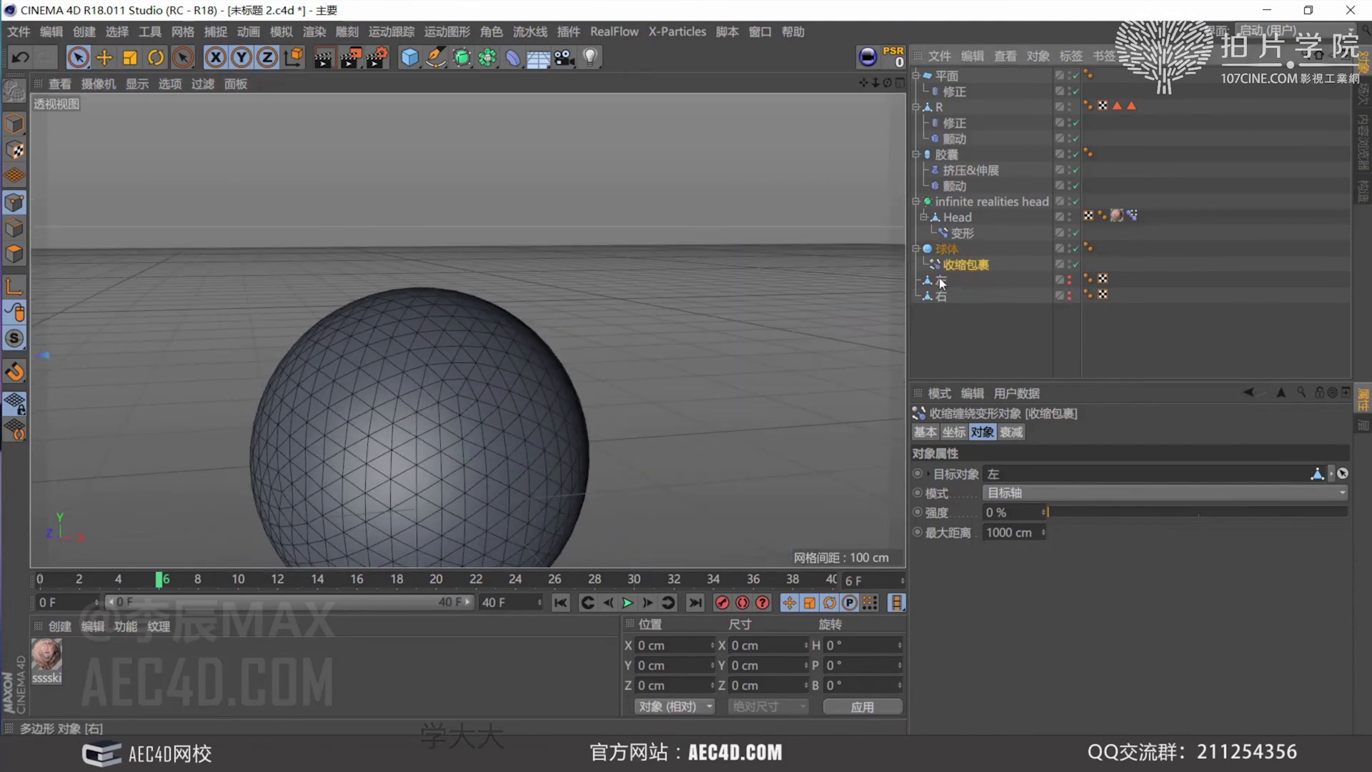
# Switch the Shrink Wrap mode to 来源轴 and raise its strength to 100%, checking the mesh up close
pyautogui.click(1038, 494)
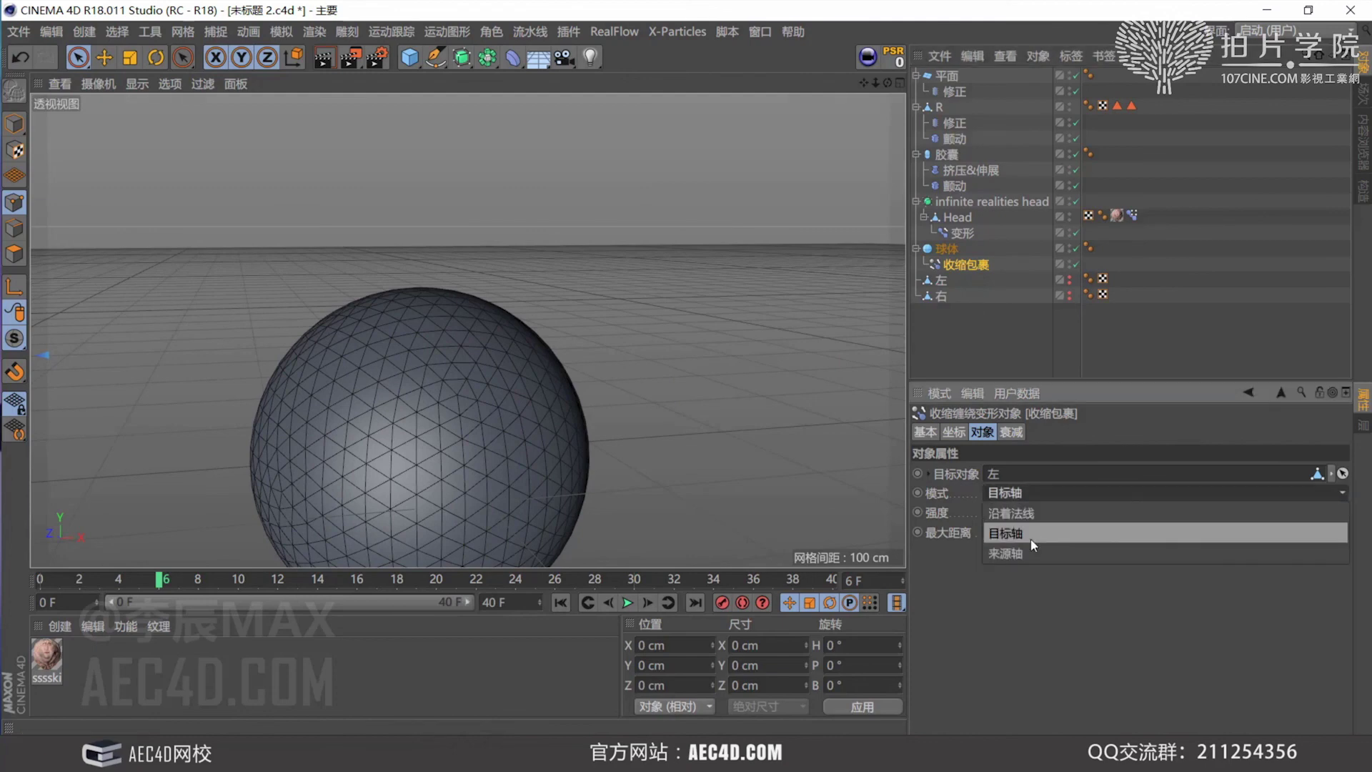
pyautogui.click(1027, 548)
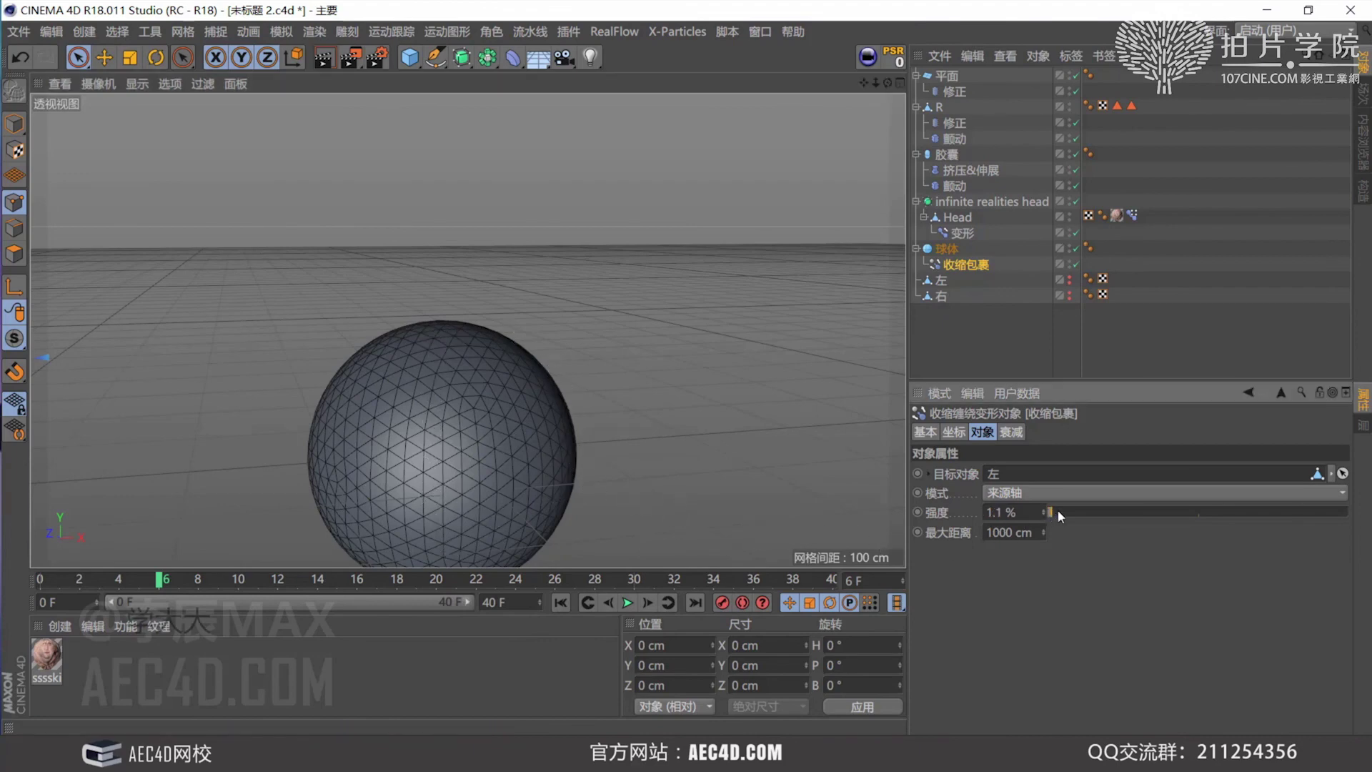
pyautogui.moveTo(1051, 511); pyautogui.dragTo(1347, 532)
pyautogui.scroll(3, 432, 496)
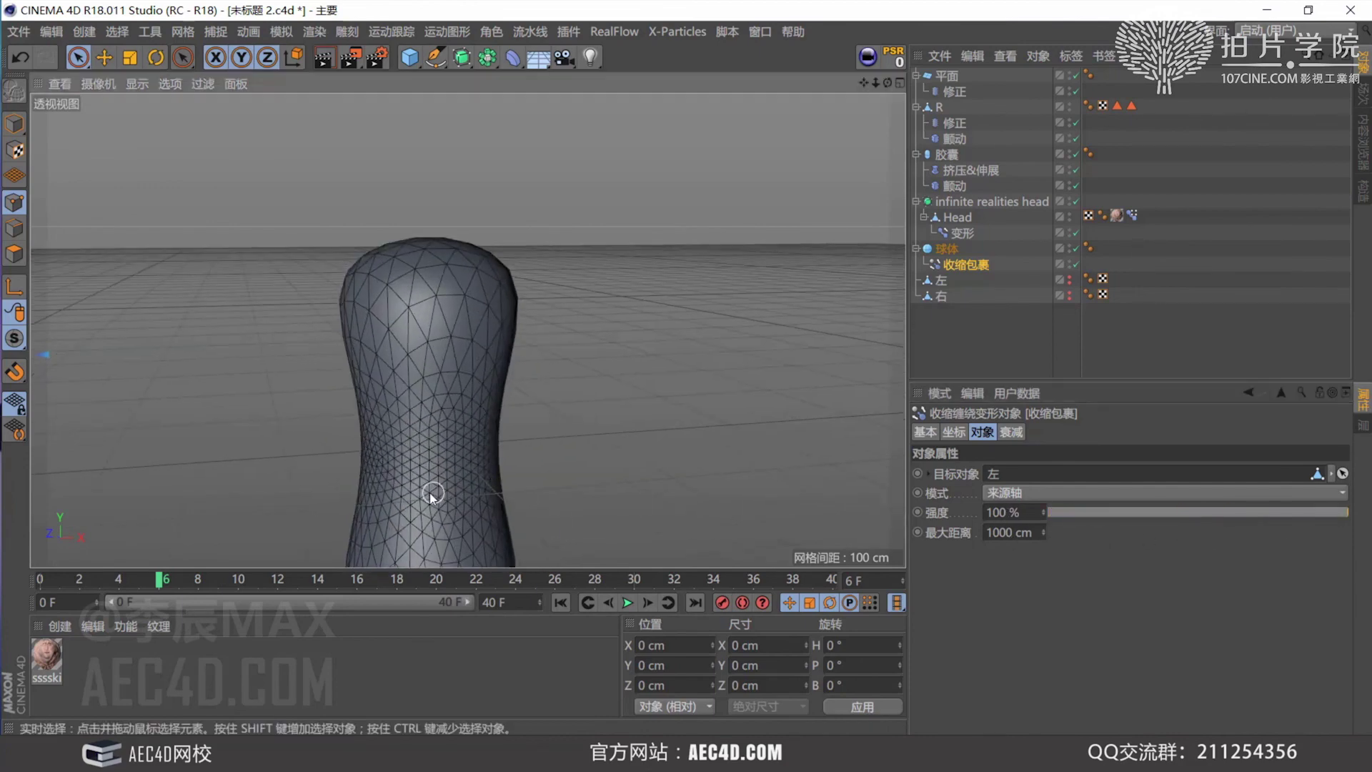
pyautogui.scroll(2, 448, 466)
# Compare the wrap on 左 in 沿着法线 mode, and switch the mode back to 来源轴
pyautogui.click(1029, 492)
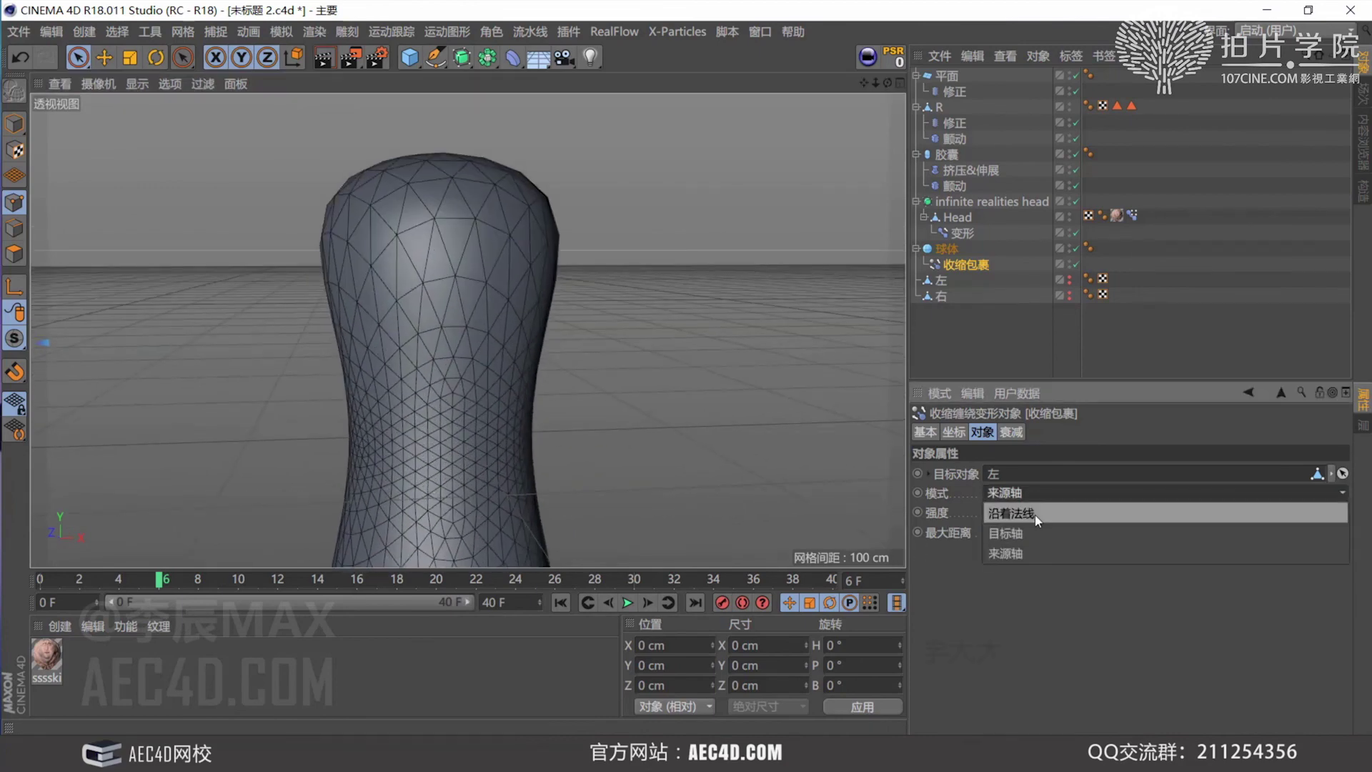
pyautogui.click(1034, 515)
pyautogui.click(1007, 493)
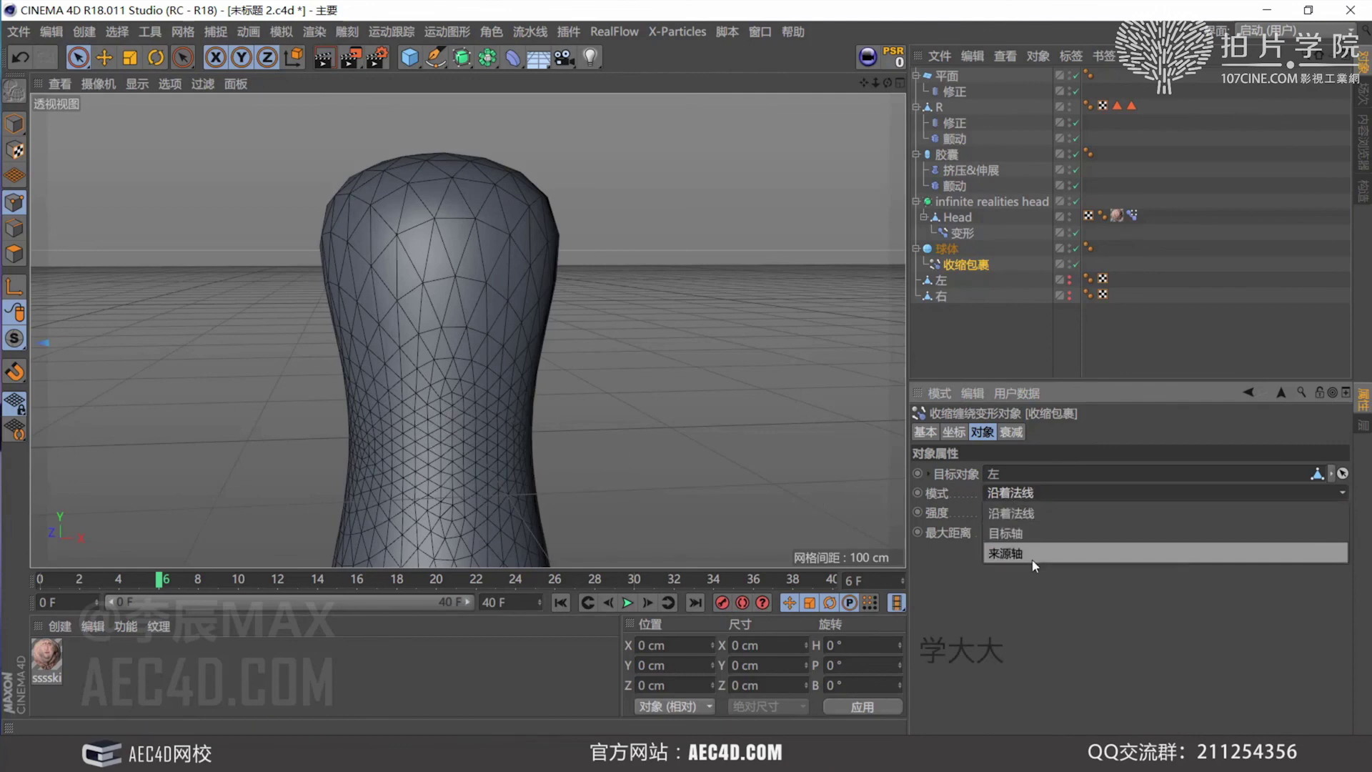
pyautogui.click(1007, 552)
# Set 右 as the Shrink Wrap's target object in 来源轴 mode
pyautogui.scroll(-3, 752, 526)
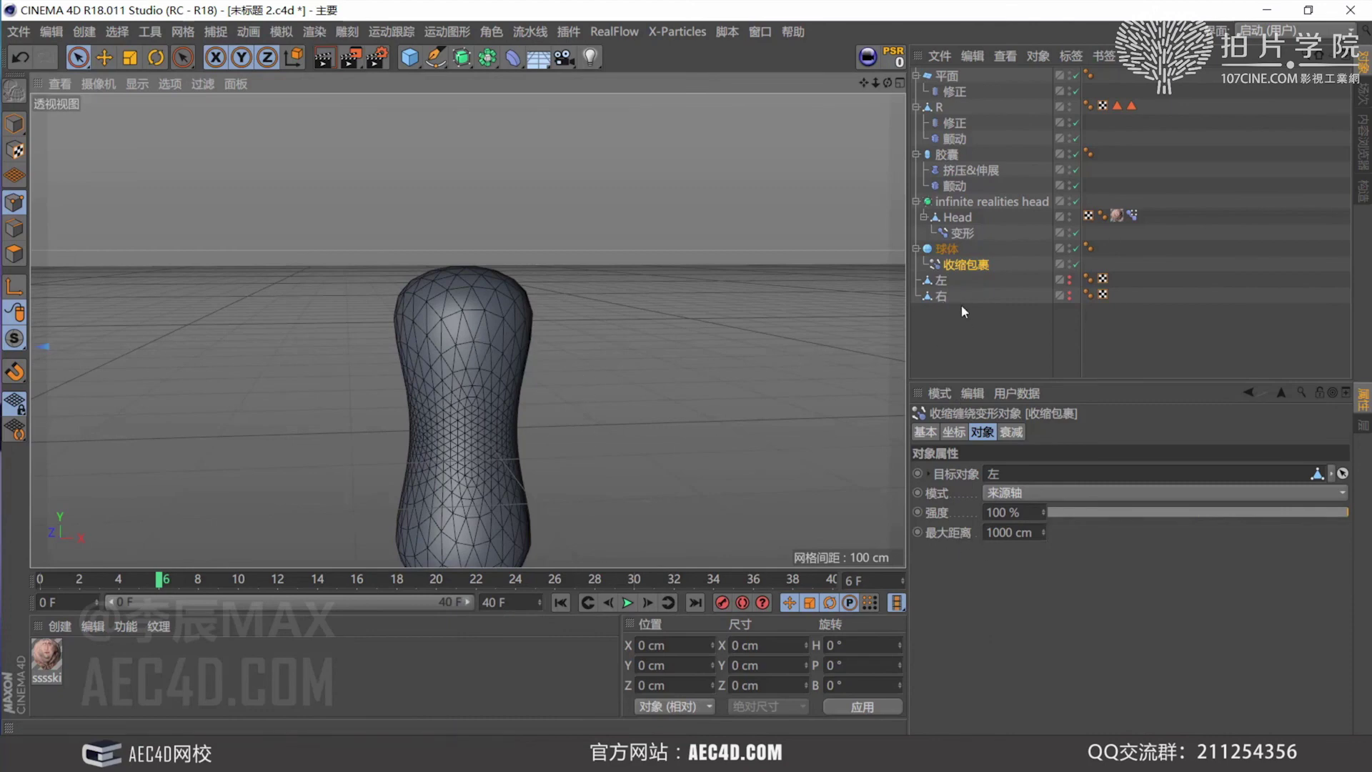
pyautogui.moveTo(941, 296); pyautogui.dragTo(1025, 480)
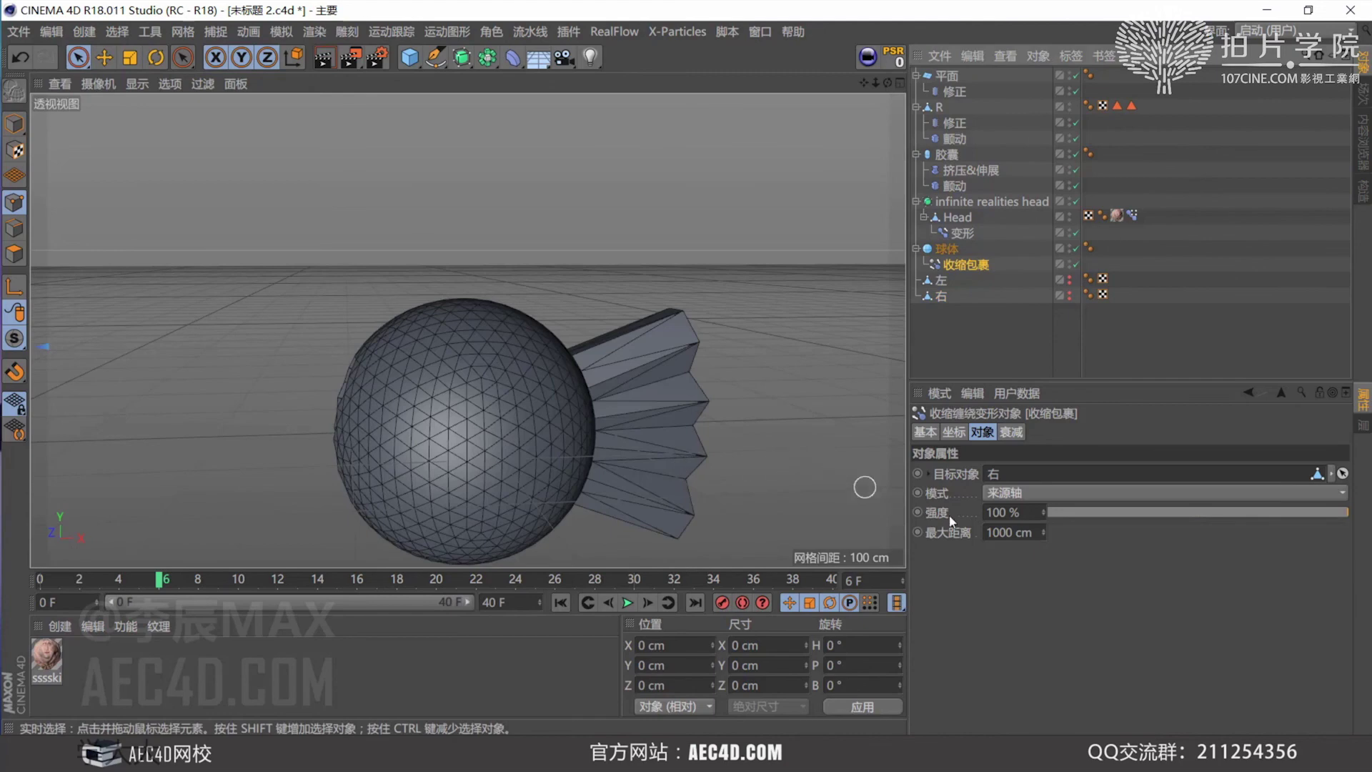
# Lower the Shrink Wrap's maximum distance to 890 cm, and unhide the shape 右 while switching the mode to 目标轴
pyautogui.moveTo(1044, 534); pyautogui.dragTo(1043, 559)
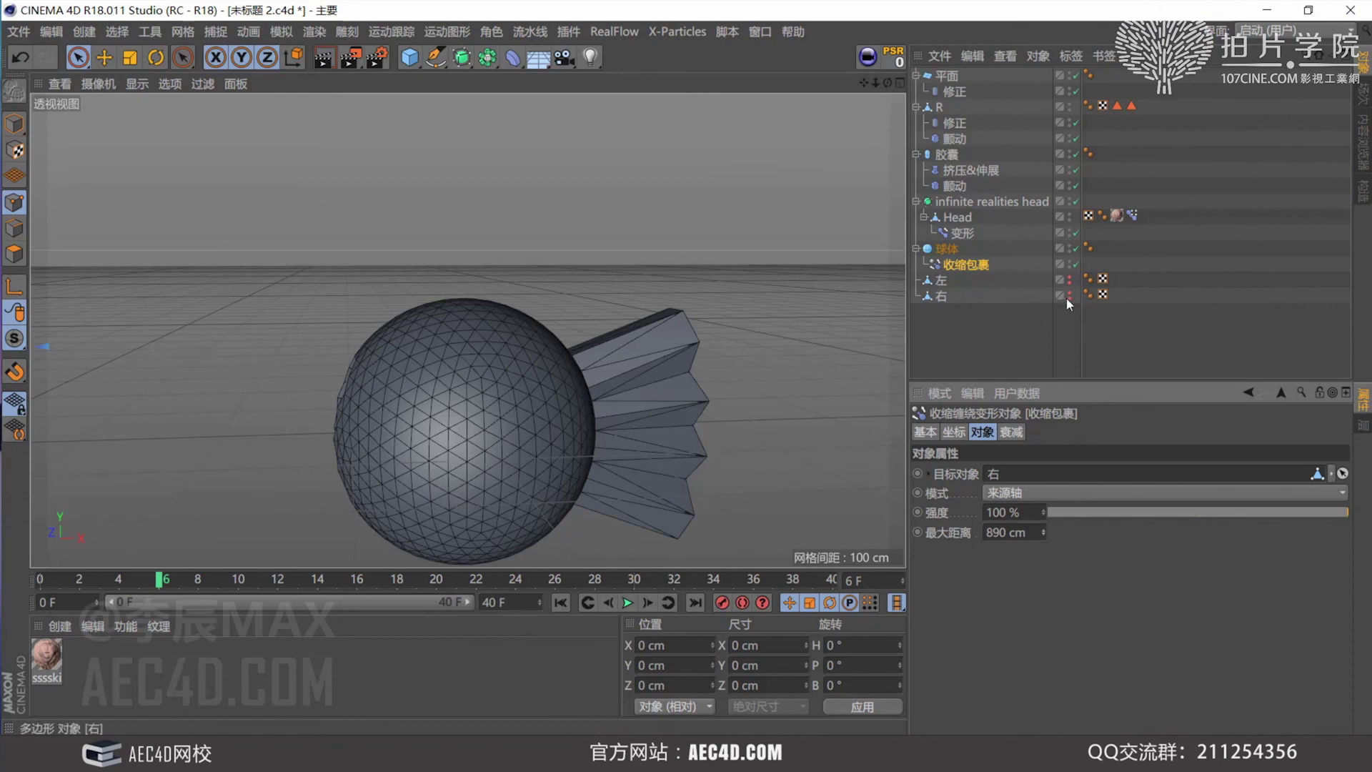
pyautogui.moveTo(1066, 297); pyautogui.dragTo(992, 471)
pyautogui.click(1000, 492)
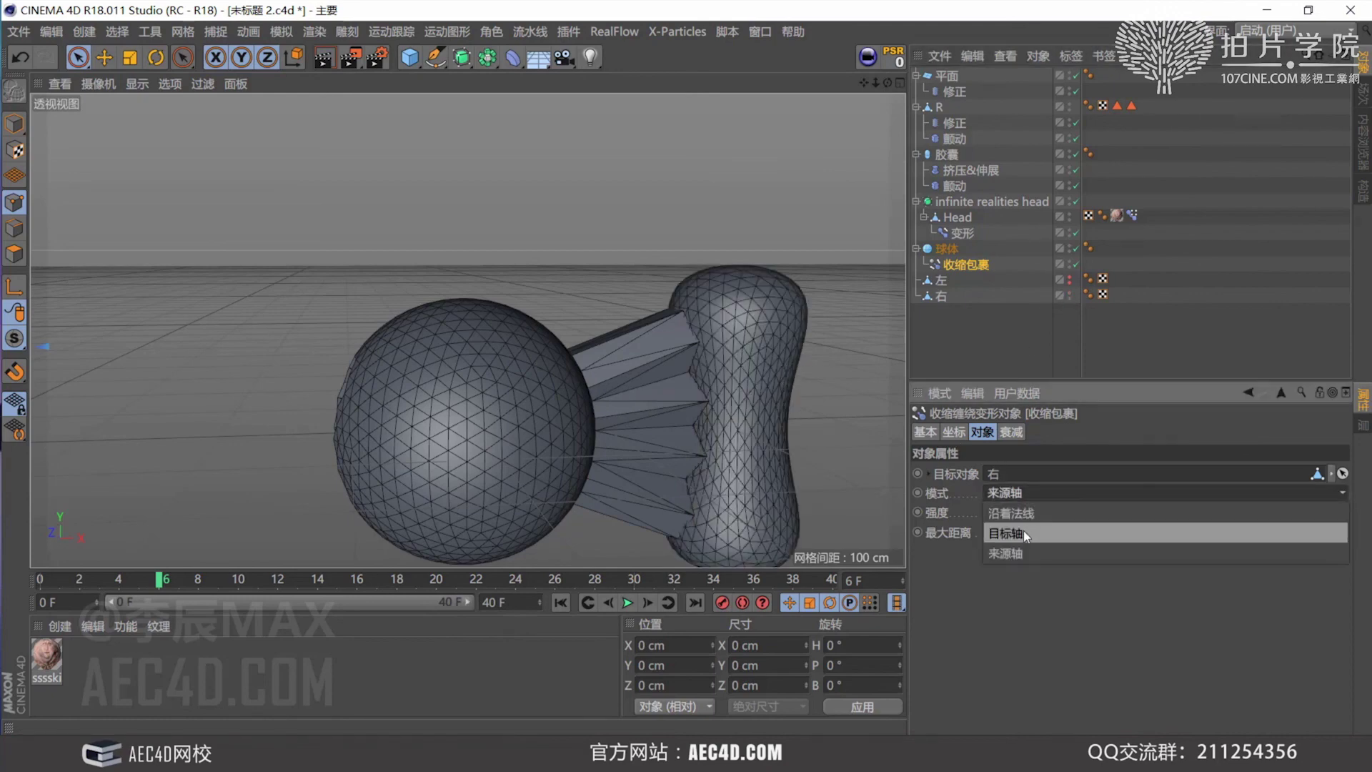
pyautogui.click(1023, 530)
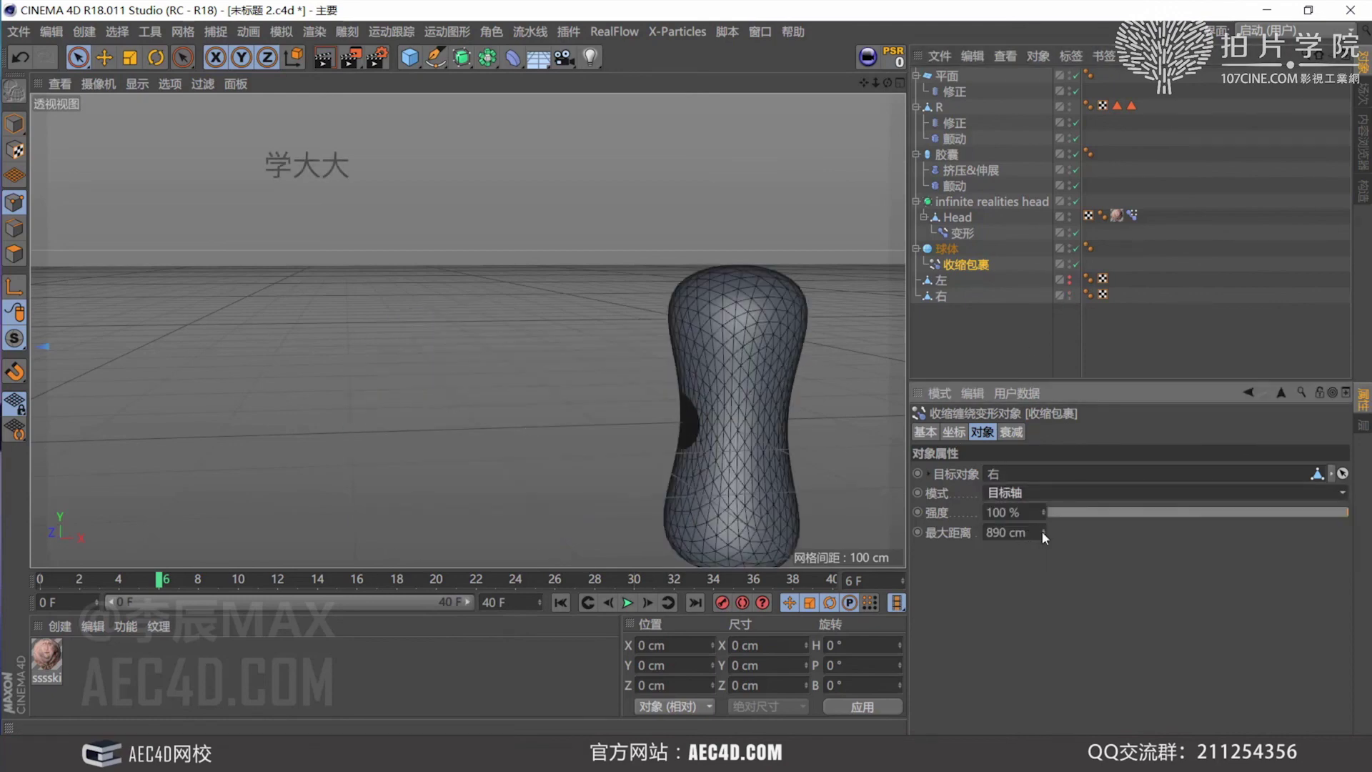
# Try a maximum distance of 100 cm on the Shrink Wrap in 目标轴 mode, and set it back to 1000 cm
pyautogui.moveTo(1044, 537); pyautogui.dragTo(1044, 545)
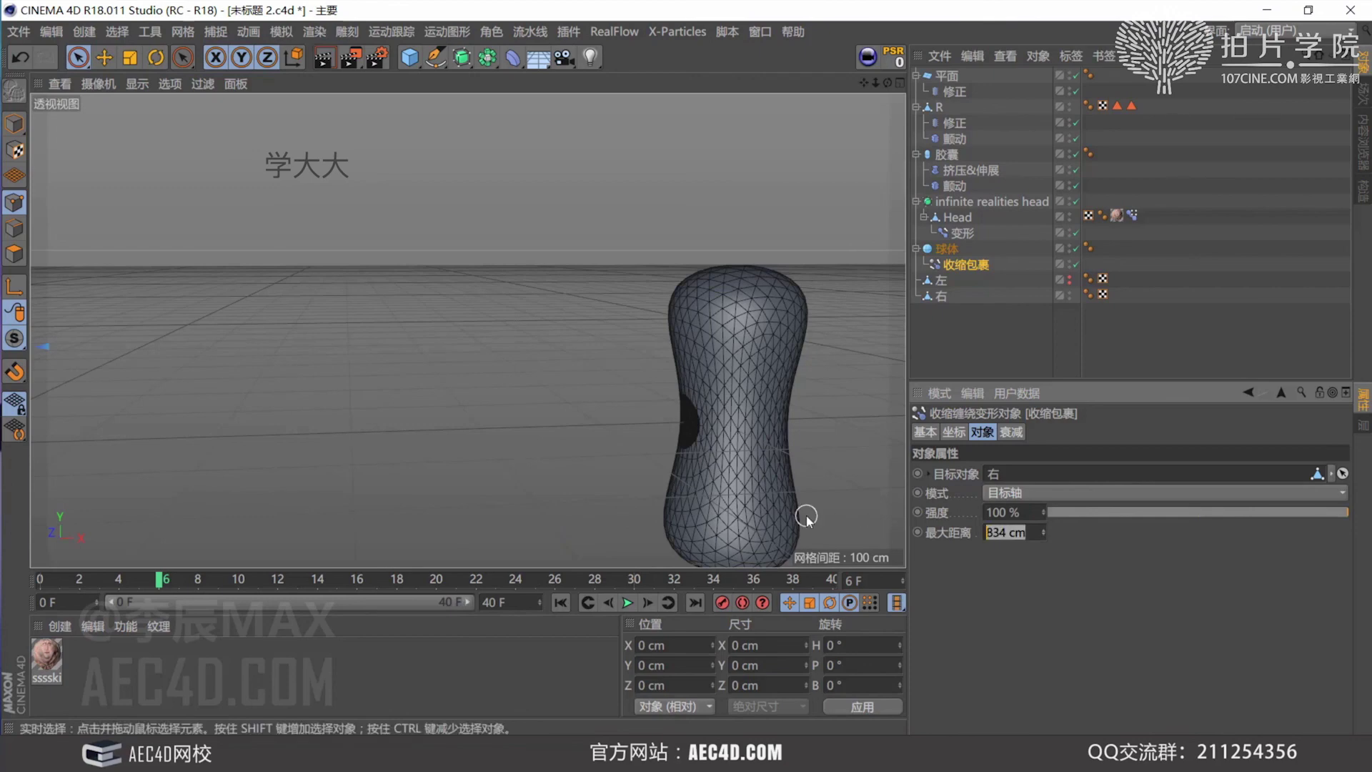
pyautogui.write('100')
pyautogui.press('Return')
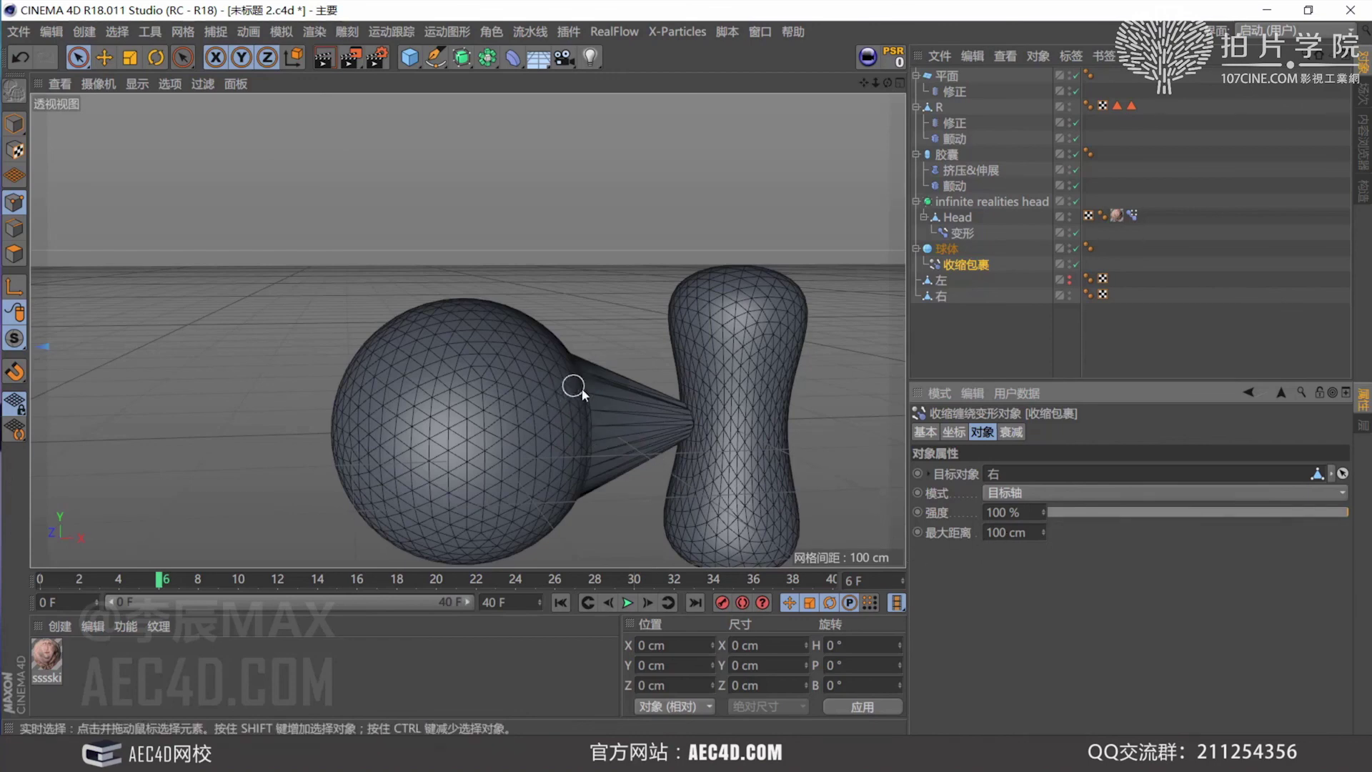
pyautogui.click(997, 532)
pyautogui.write('0')
pyautogui.press('Return')
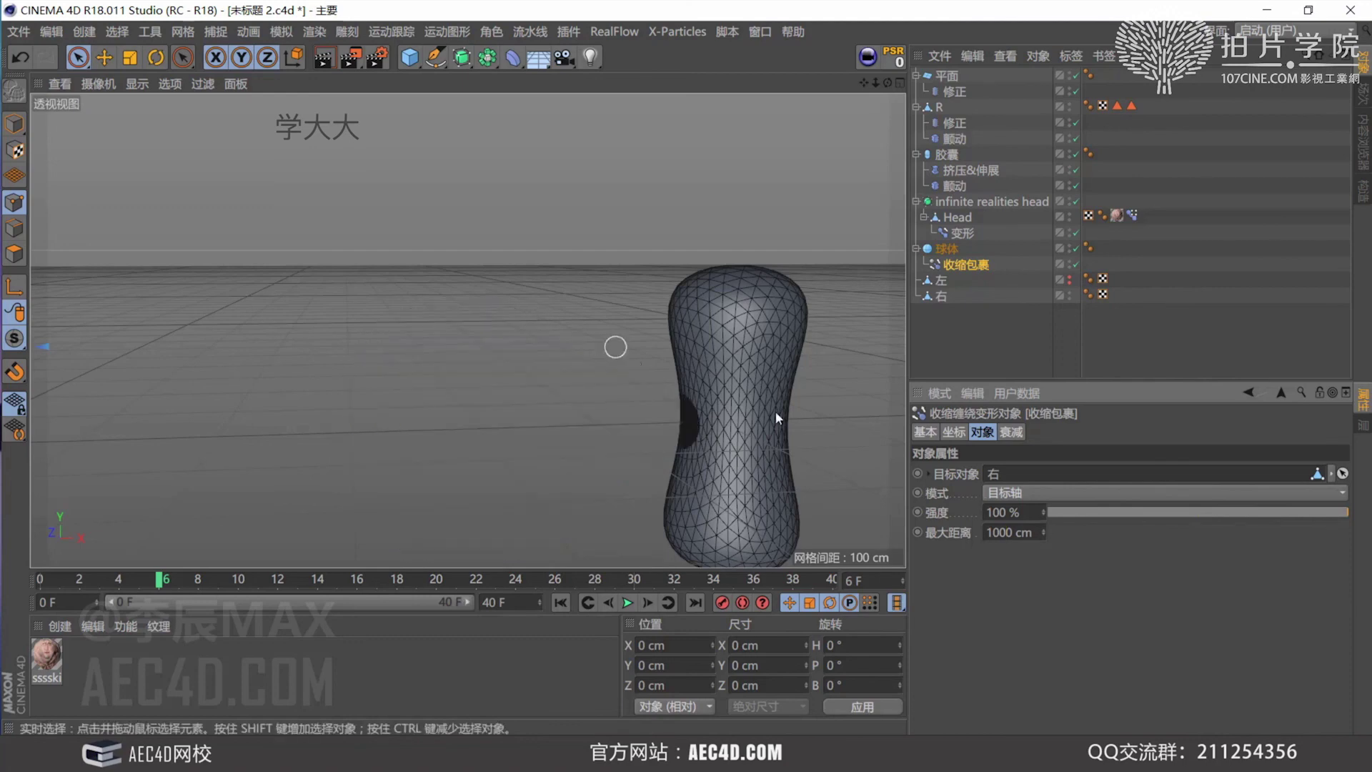
# Drop the Shrink Wrap strength to 0% and raise it back to 100% to compare the sphere with its wrap on 右
pyautogui.click(1123, 511)
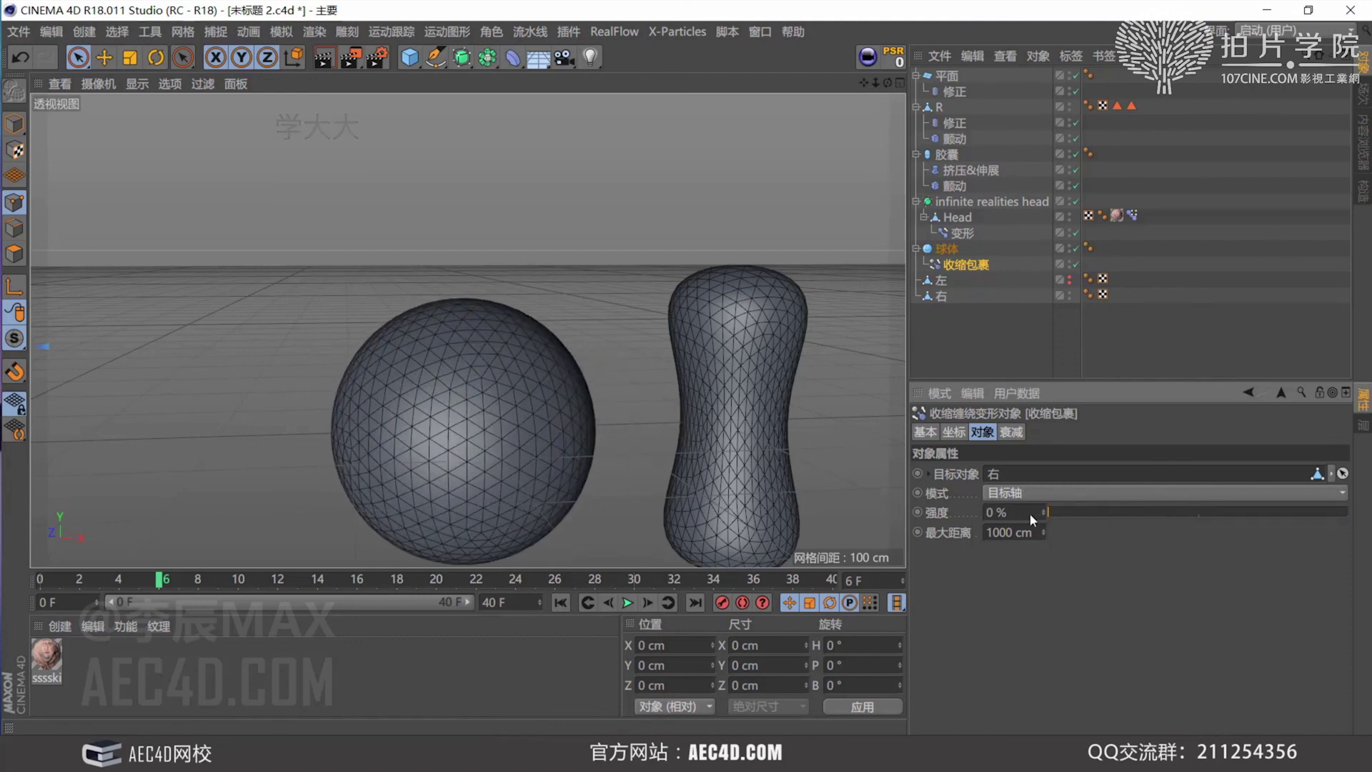
pyautogui.moveTo(1138, 513); pyautogui.dragTo(1349, 520)
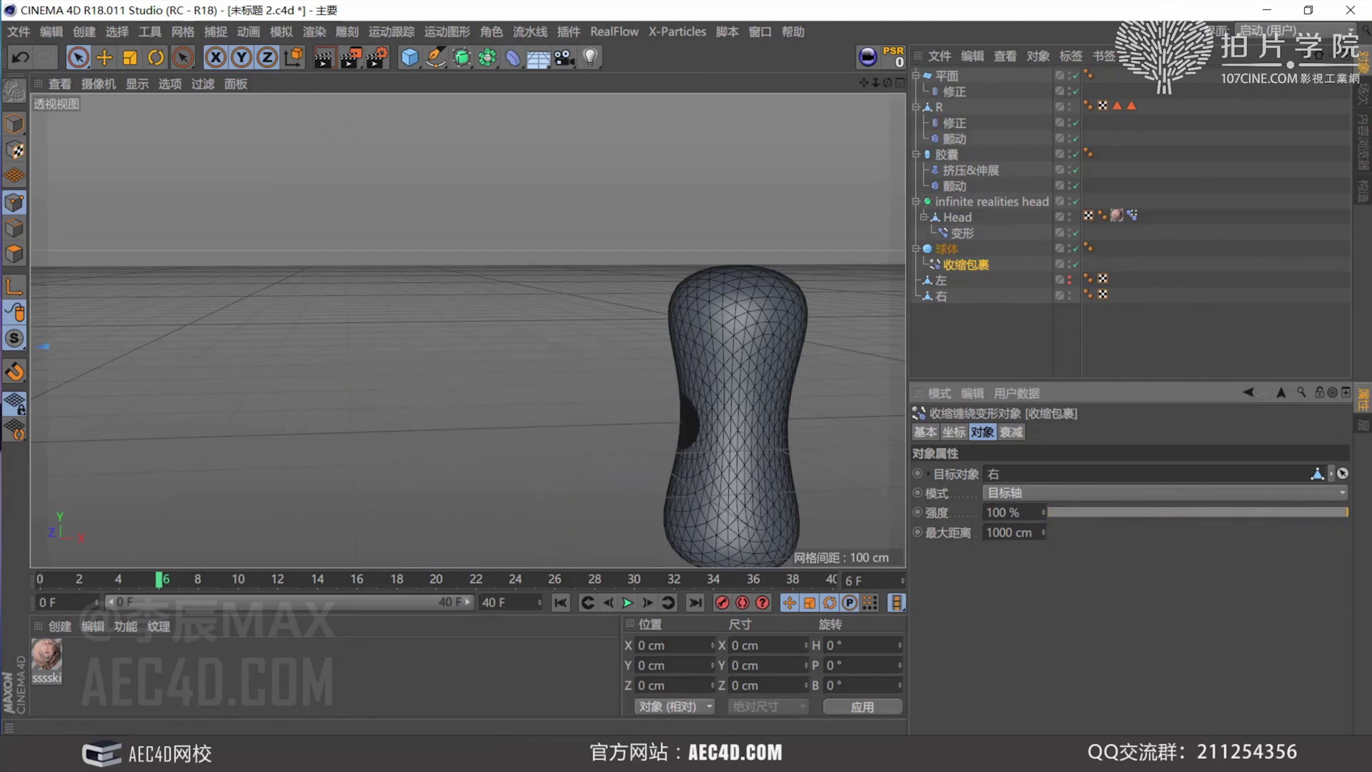